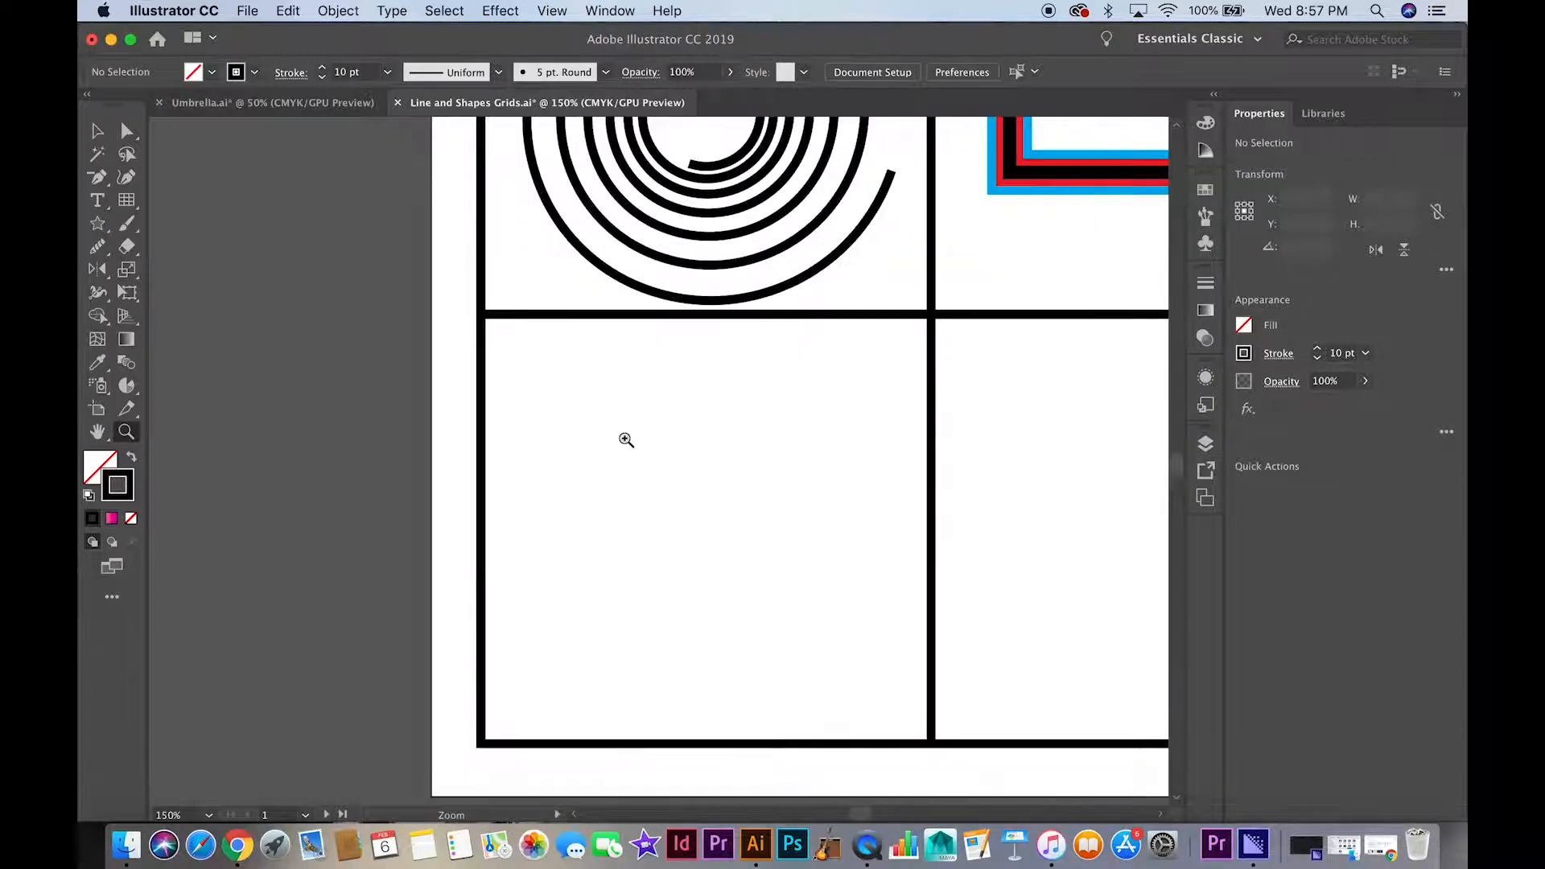
Draw a circle about 142.5 pt across in the empty bottom-left grid cell, with a light blue fill and no stroke.
mouse_move(704, 488)
mouse_down()
mouse_move(473, 405)
mouse_move(495, 397)
mouse_up()
mouse_move(358, 390)
mouse_down()
mouse_move(564, 551)
mouse_move(560, 477)
mouse_up()
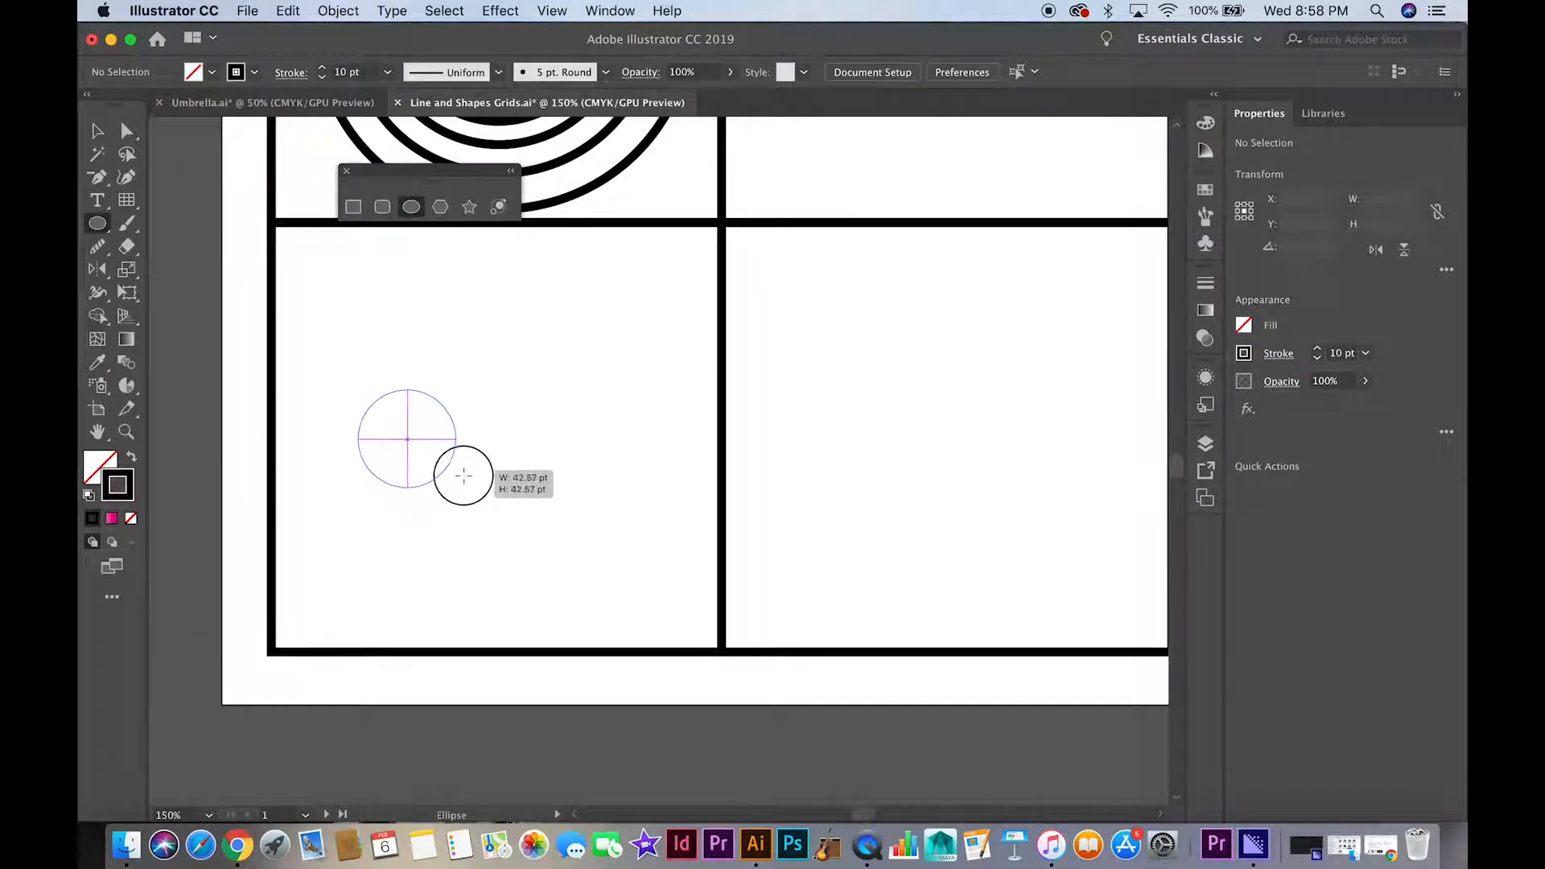
click(211, 71)
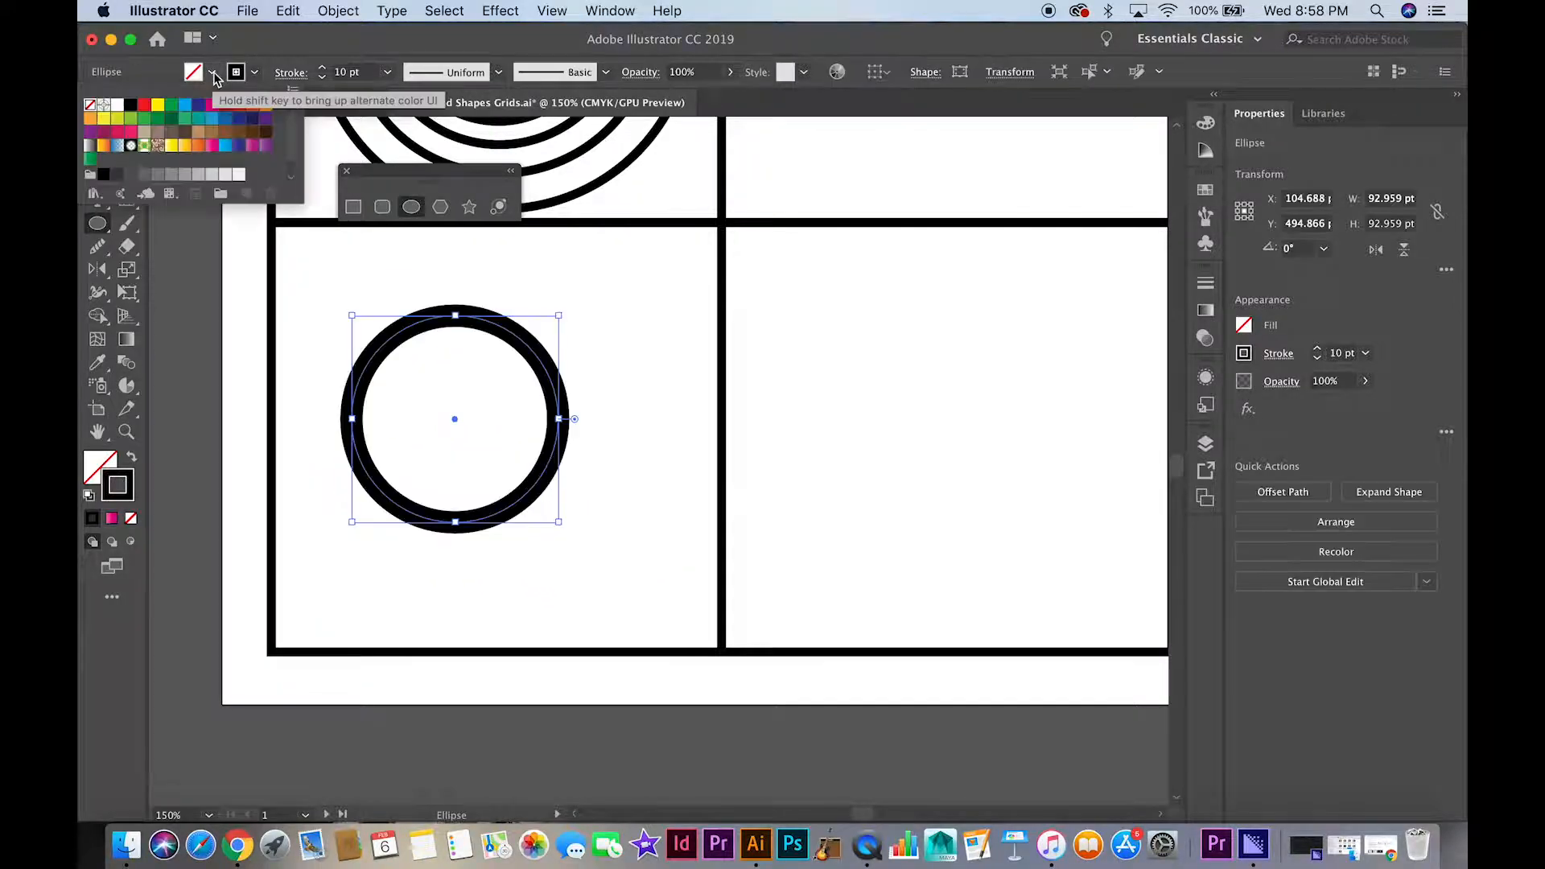
click(185, 105)
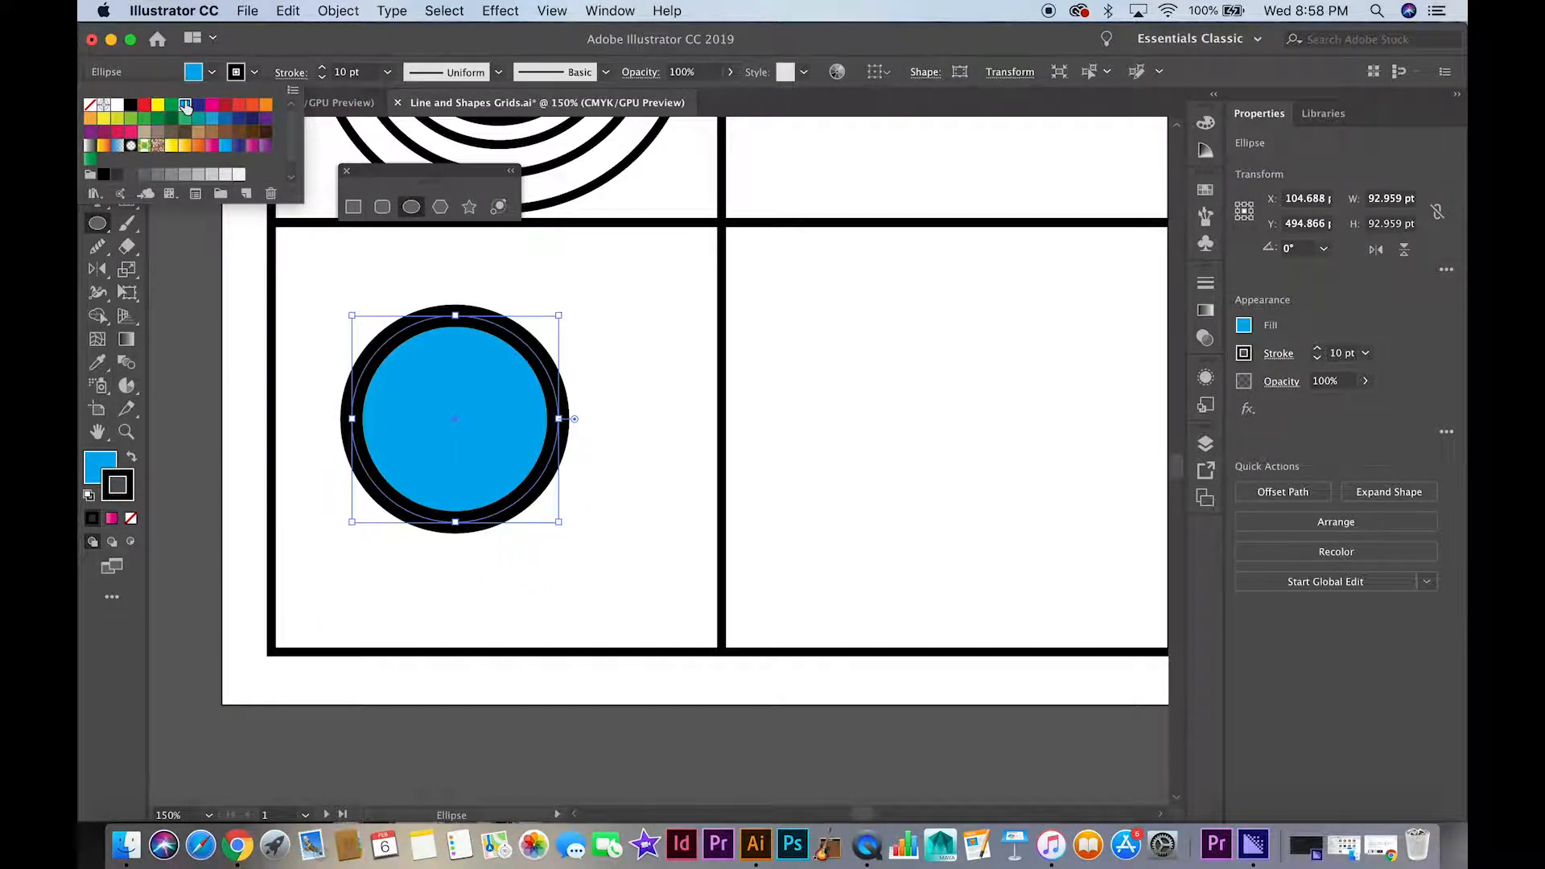
click(130, 518)
drag(560, 523, 654, 631)
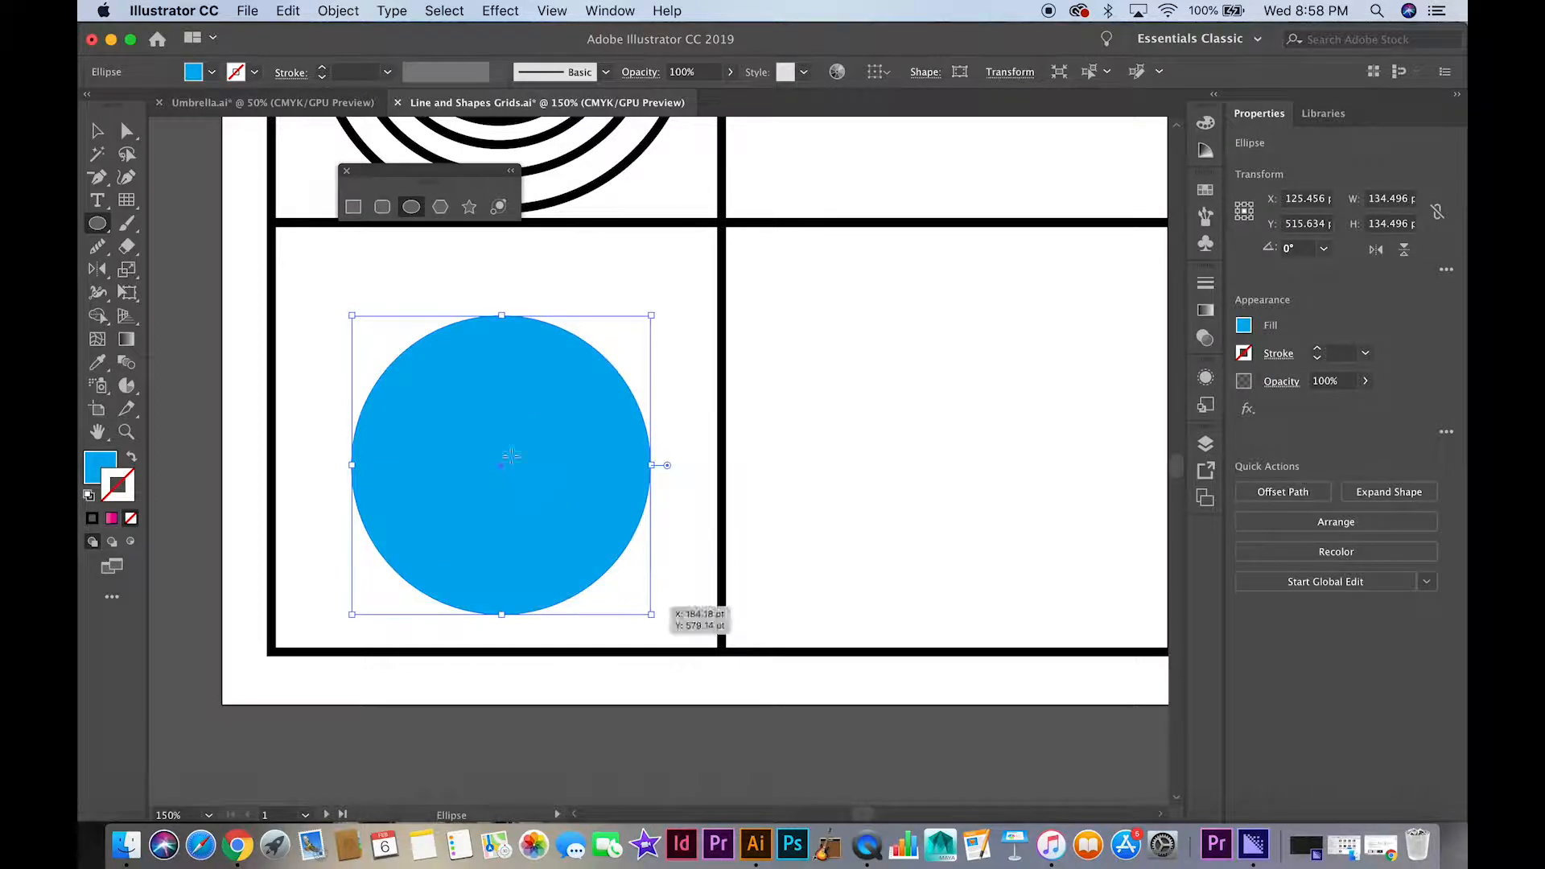
drag(352, 315, 334, 298)
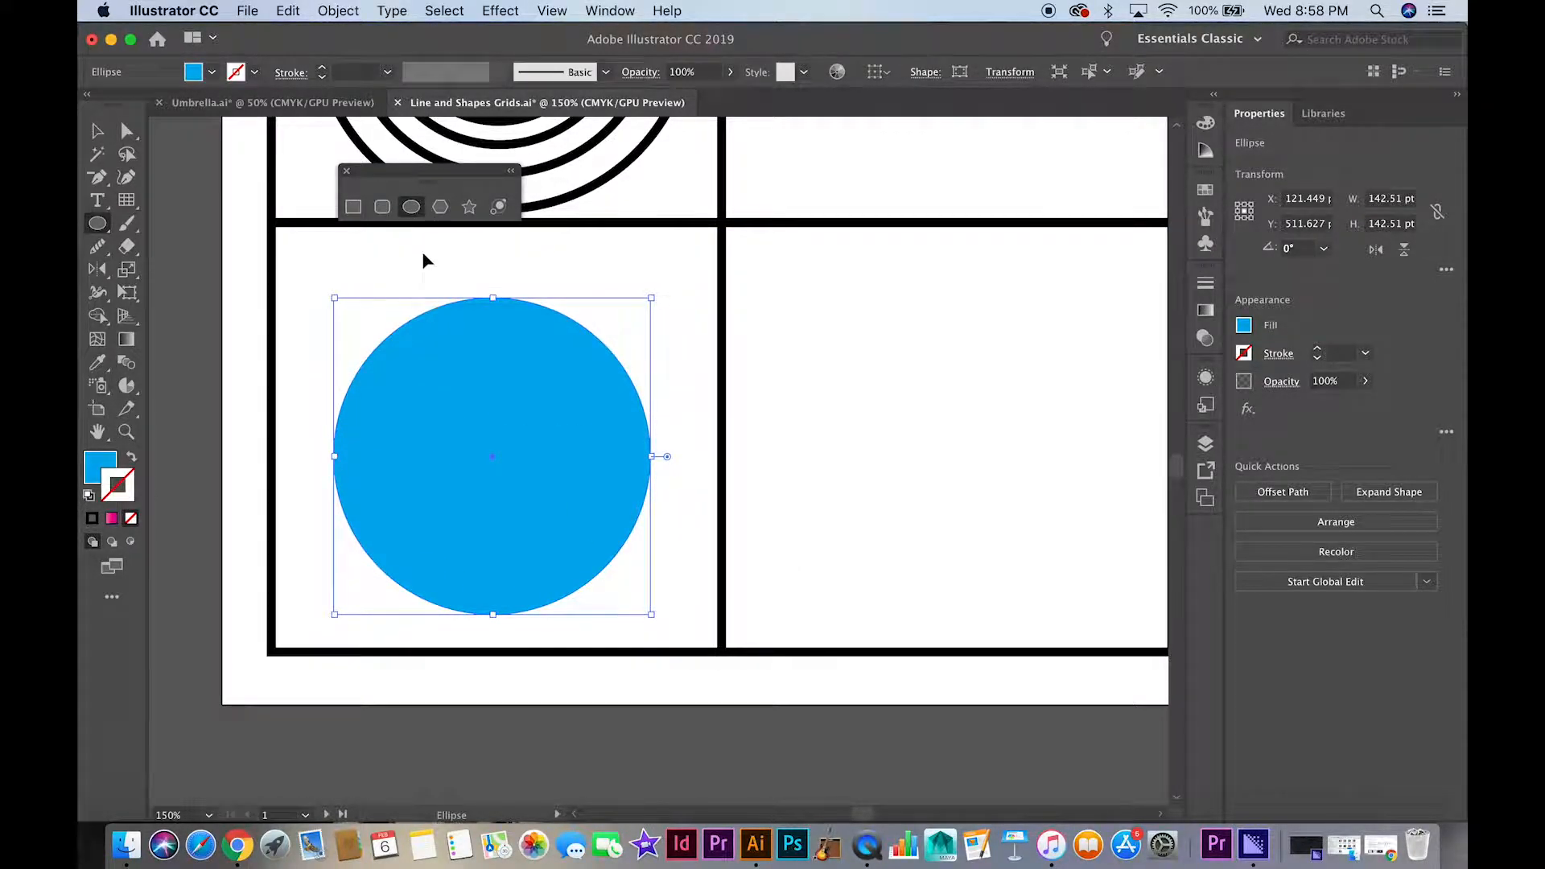
Duplicate the blue circle, place the copy overlapping it to the right and slightly higher, and fill the copy red.
key(v)
key(a)
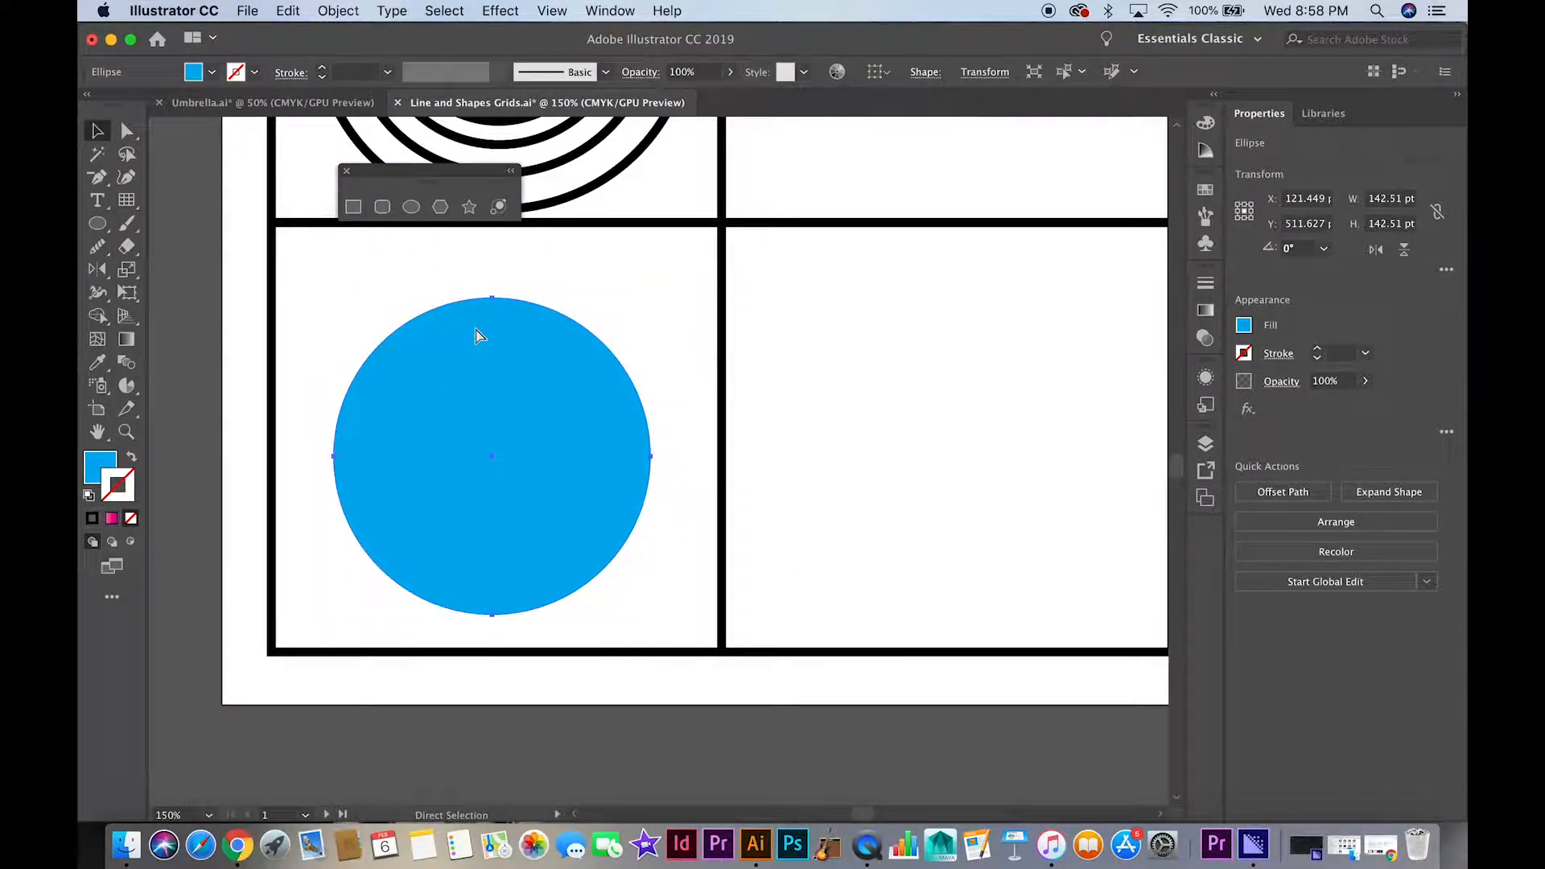
key(ctrl+c)
key(ctrl+v)
key(v)
drag(655, 438, 589, 423)
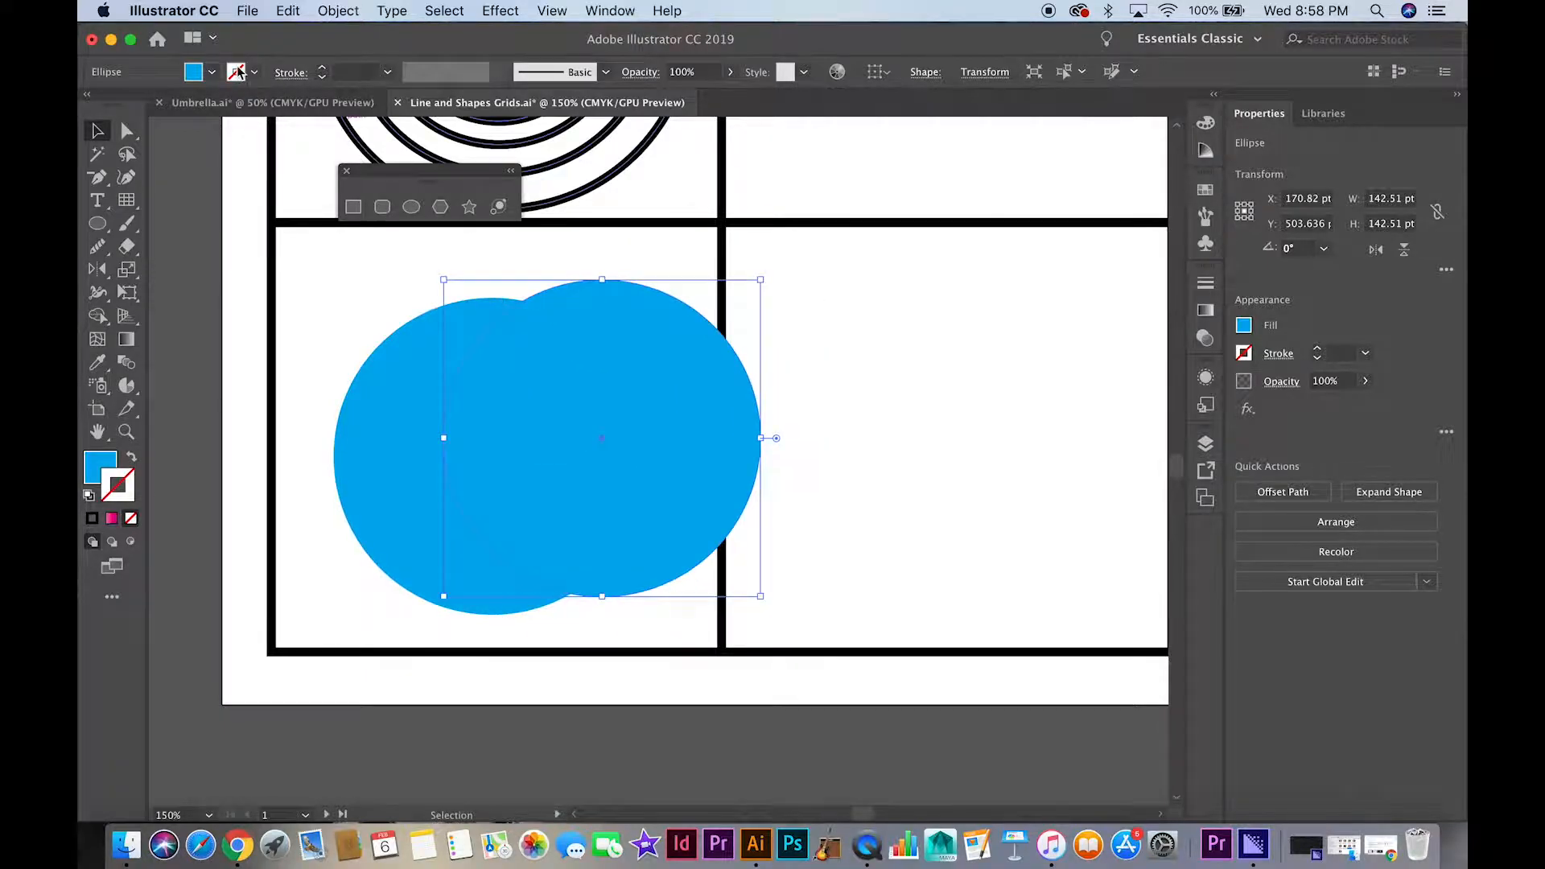
click(213, 75)
click(147, 107)
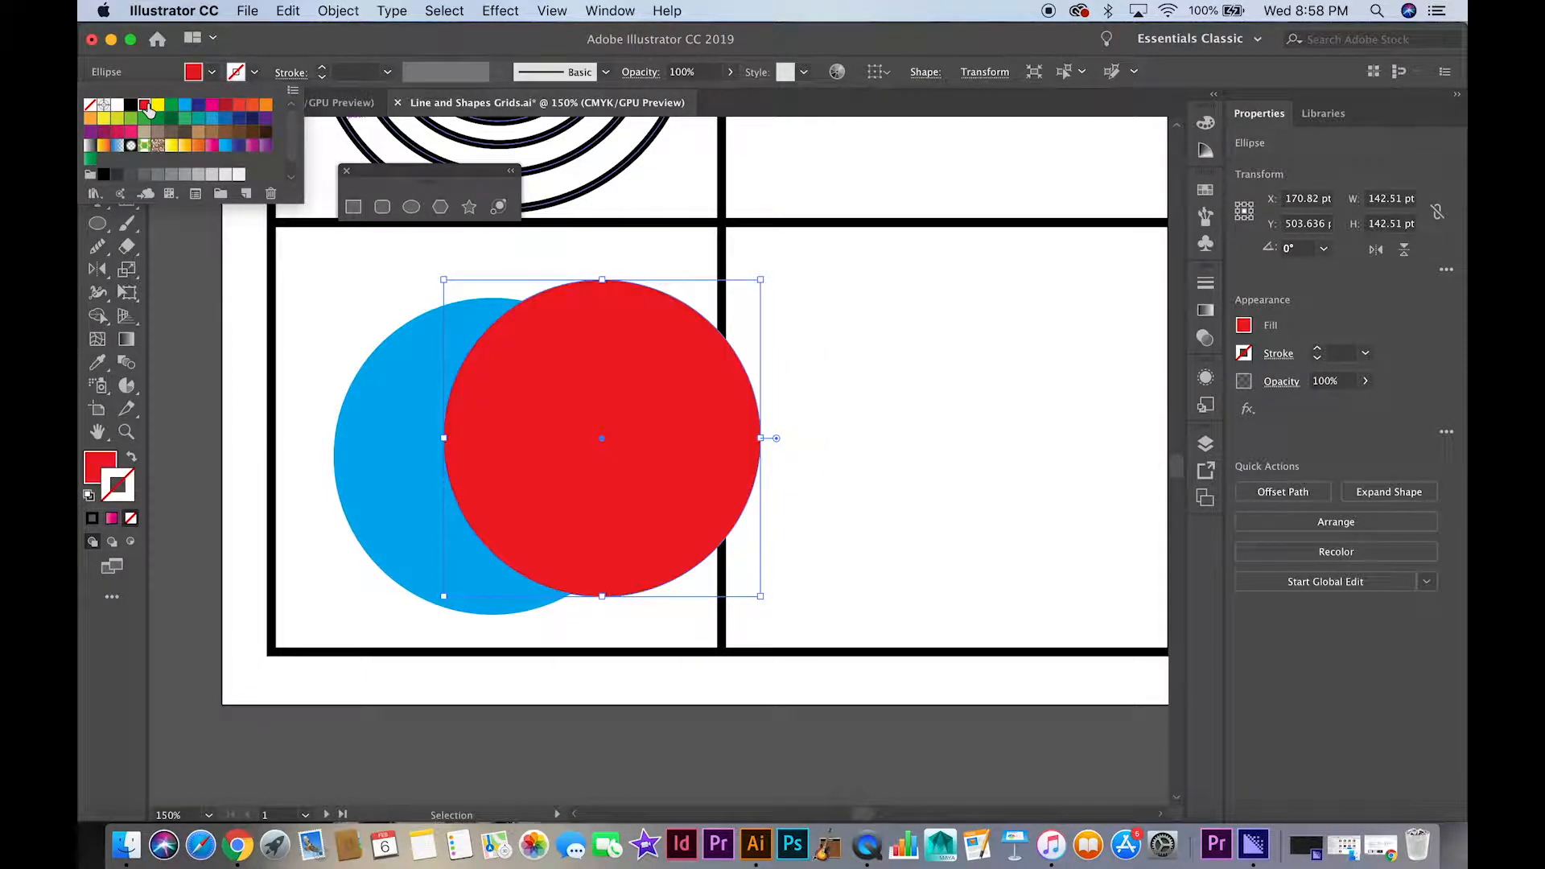
Set the red circle's opacity to 69% and its blend mode to Multiply in the transparency settings.
click(610, 11)
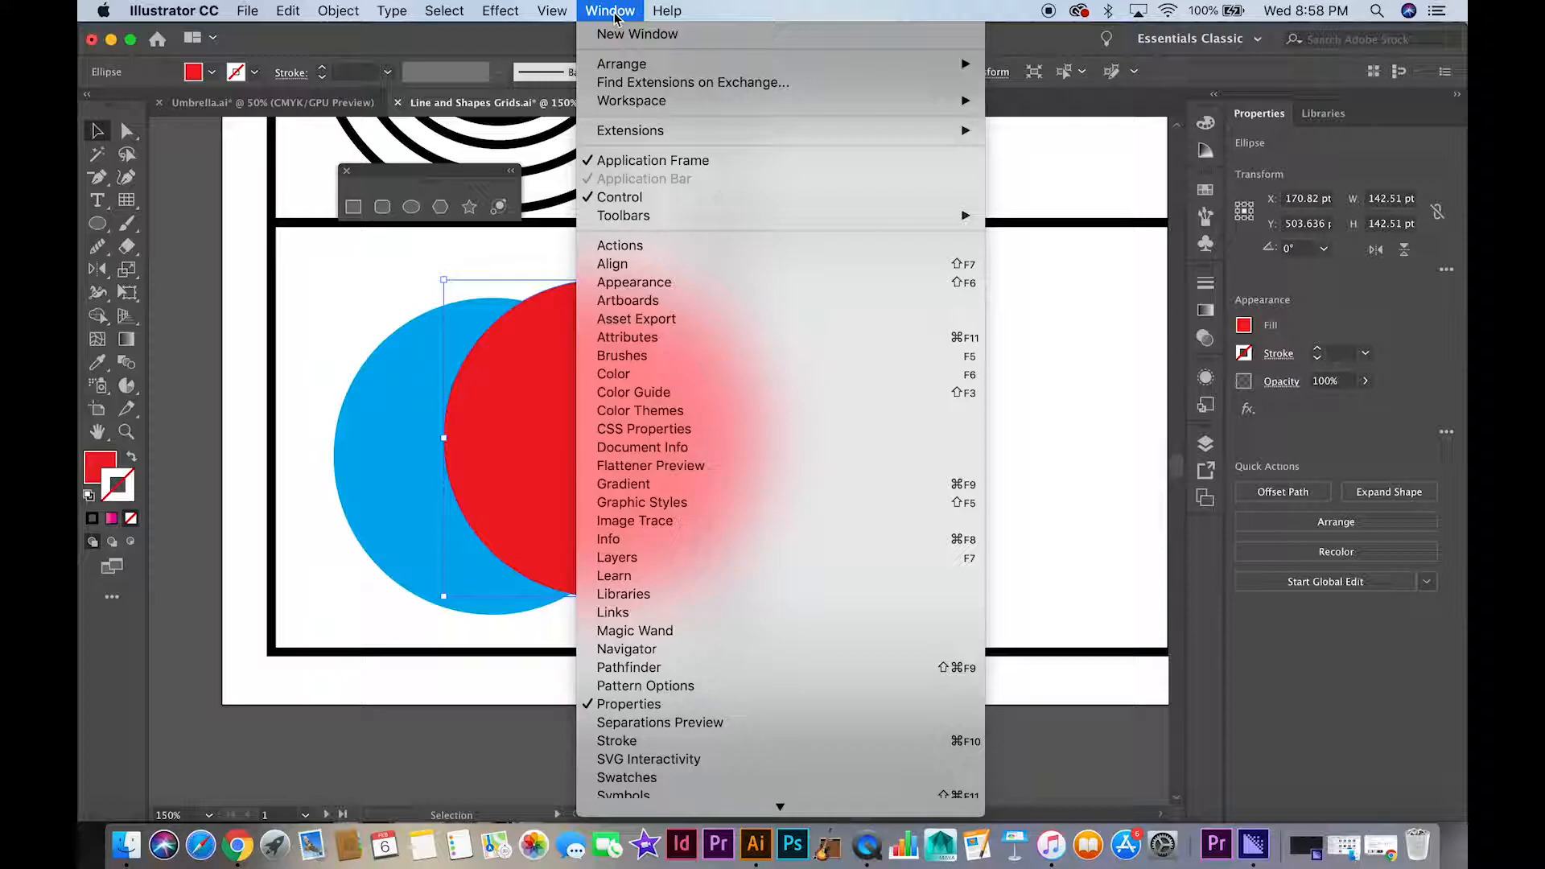
scroll(682, 667, down, 5)
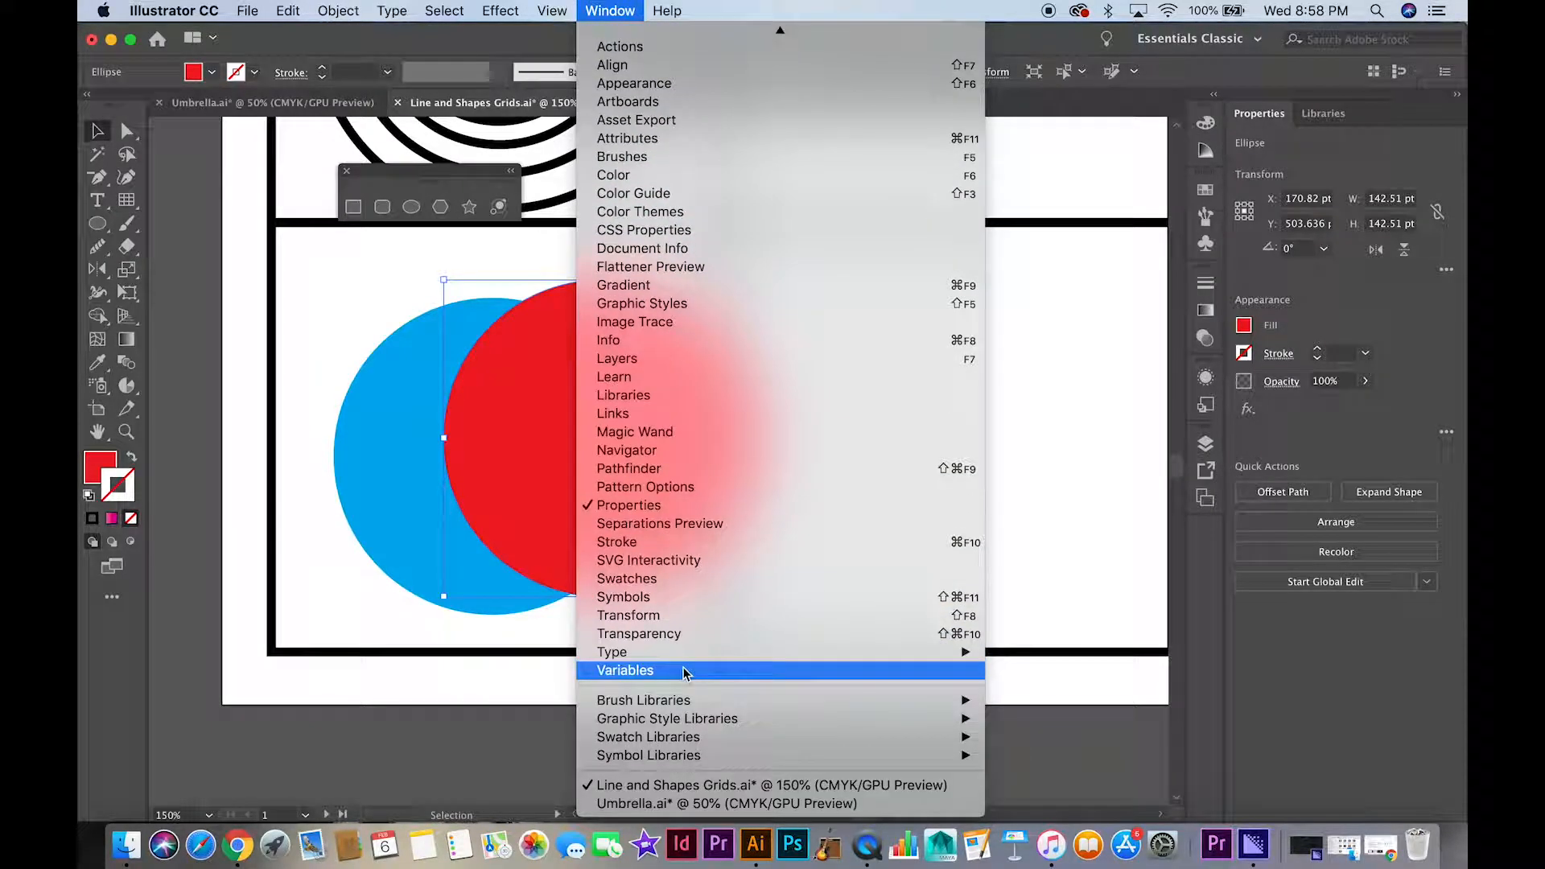
click(639, 634)
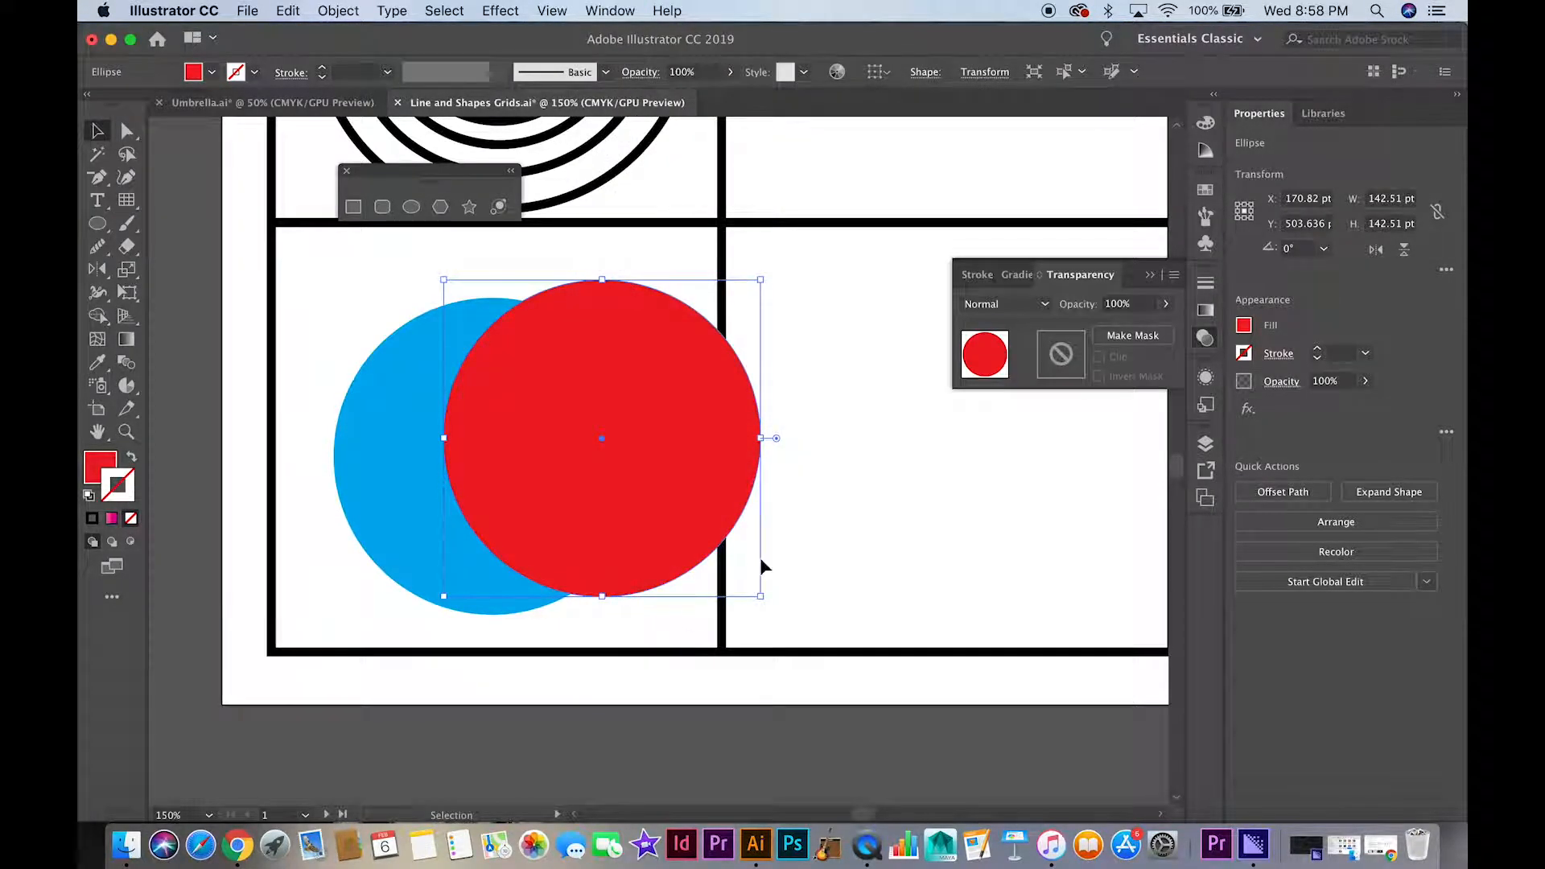
click(1202, 344)
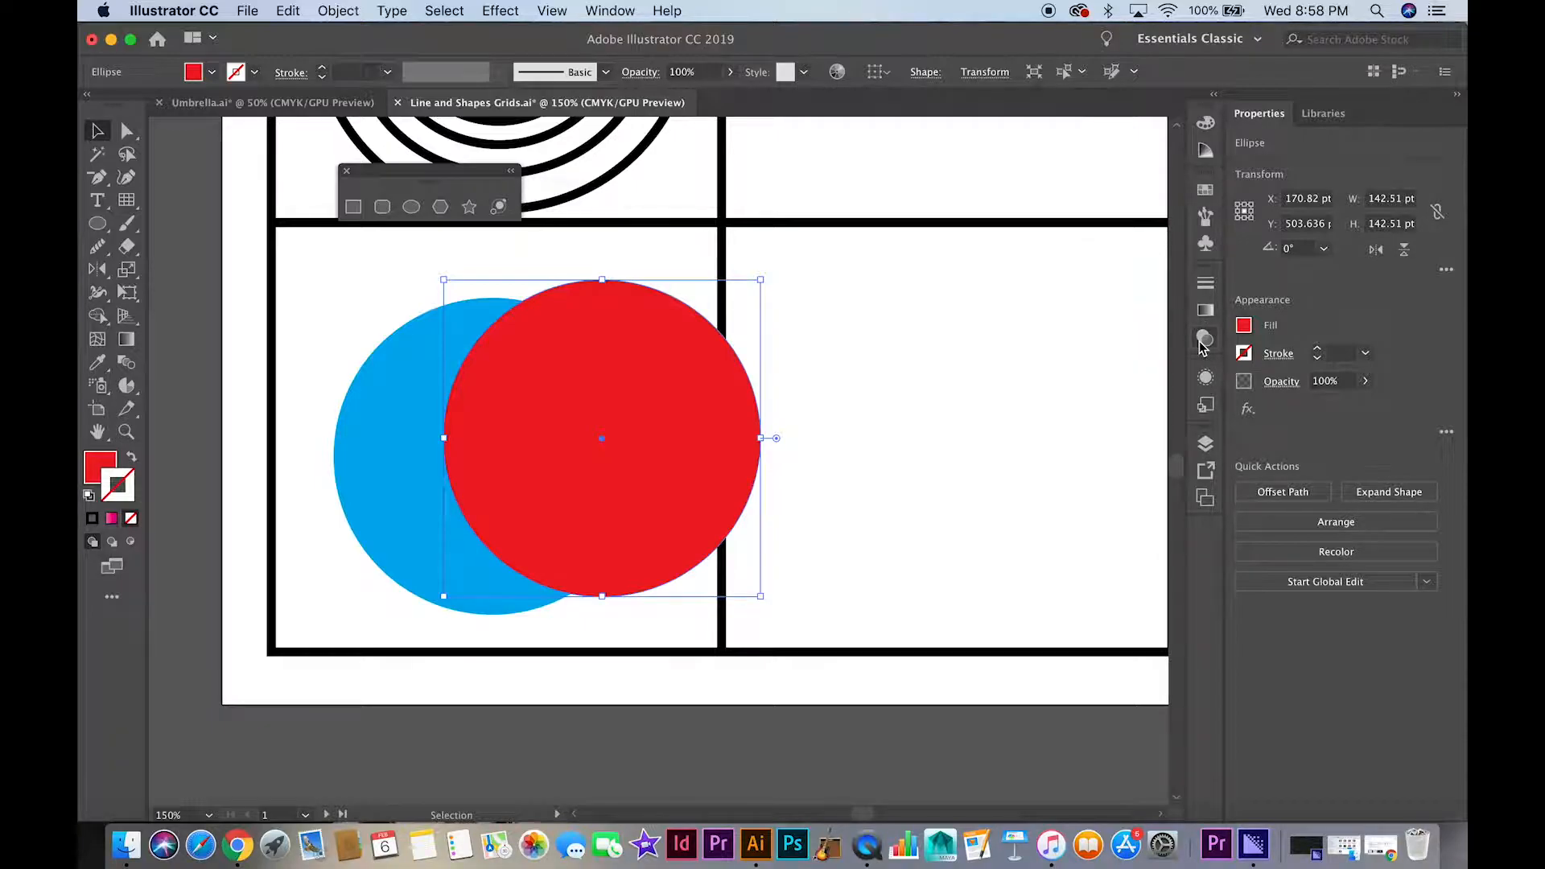
click(1204, 341)
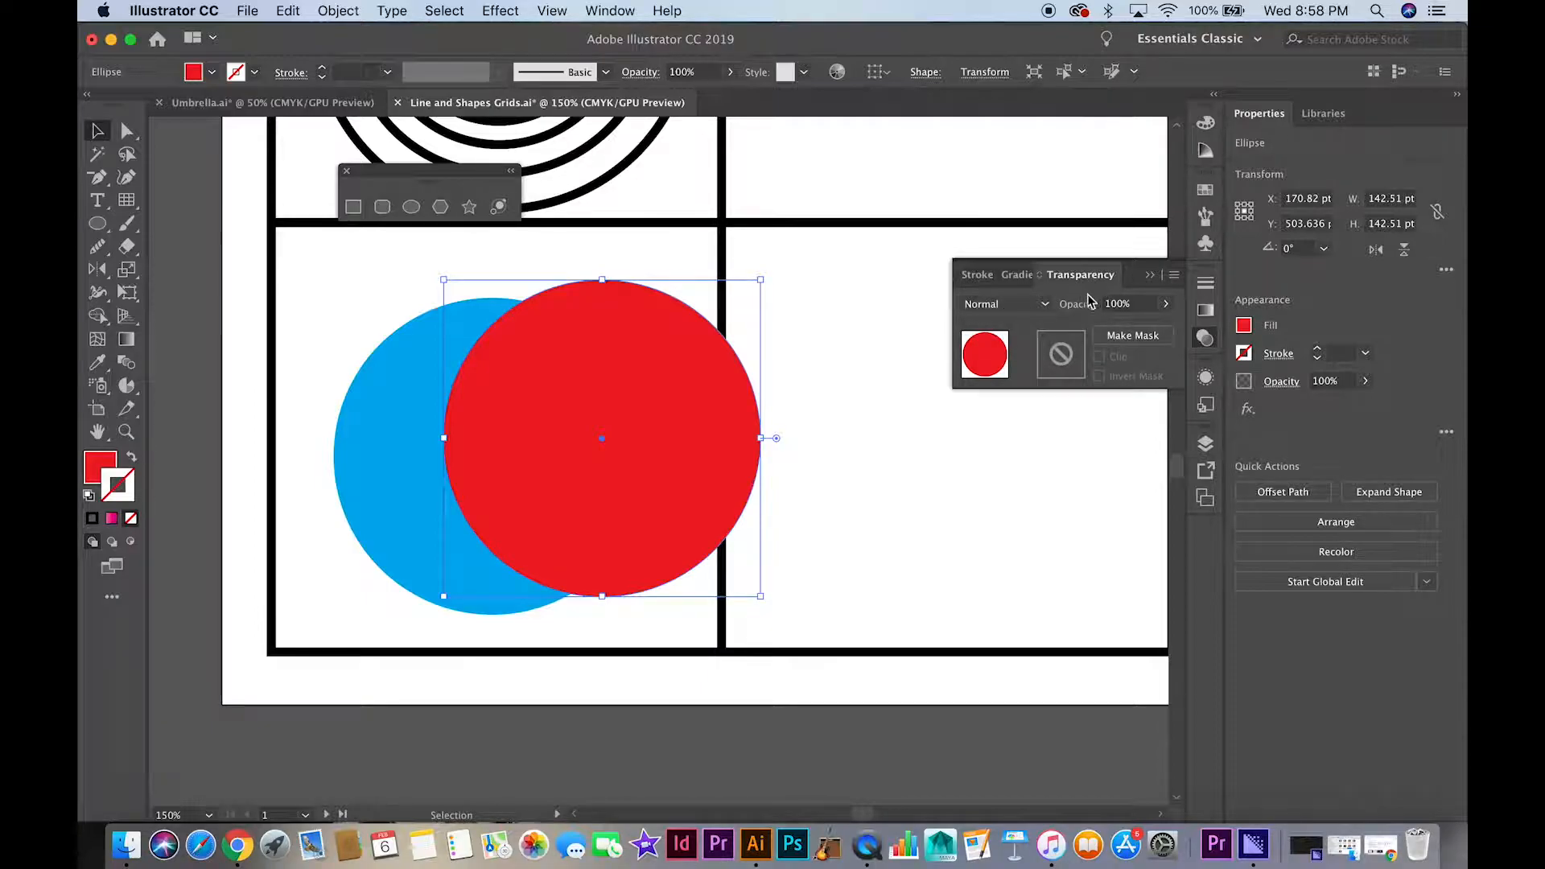
click(1166, 311)
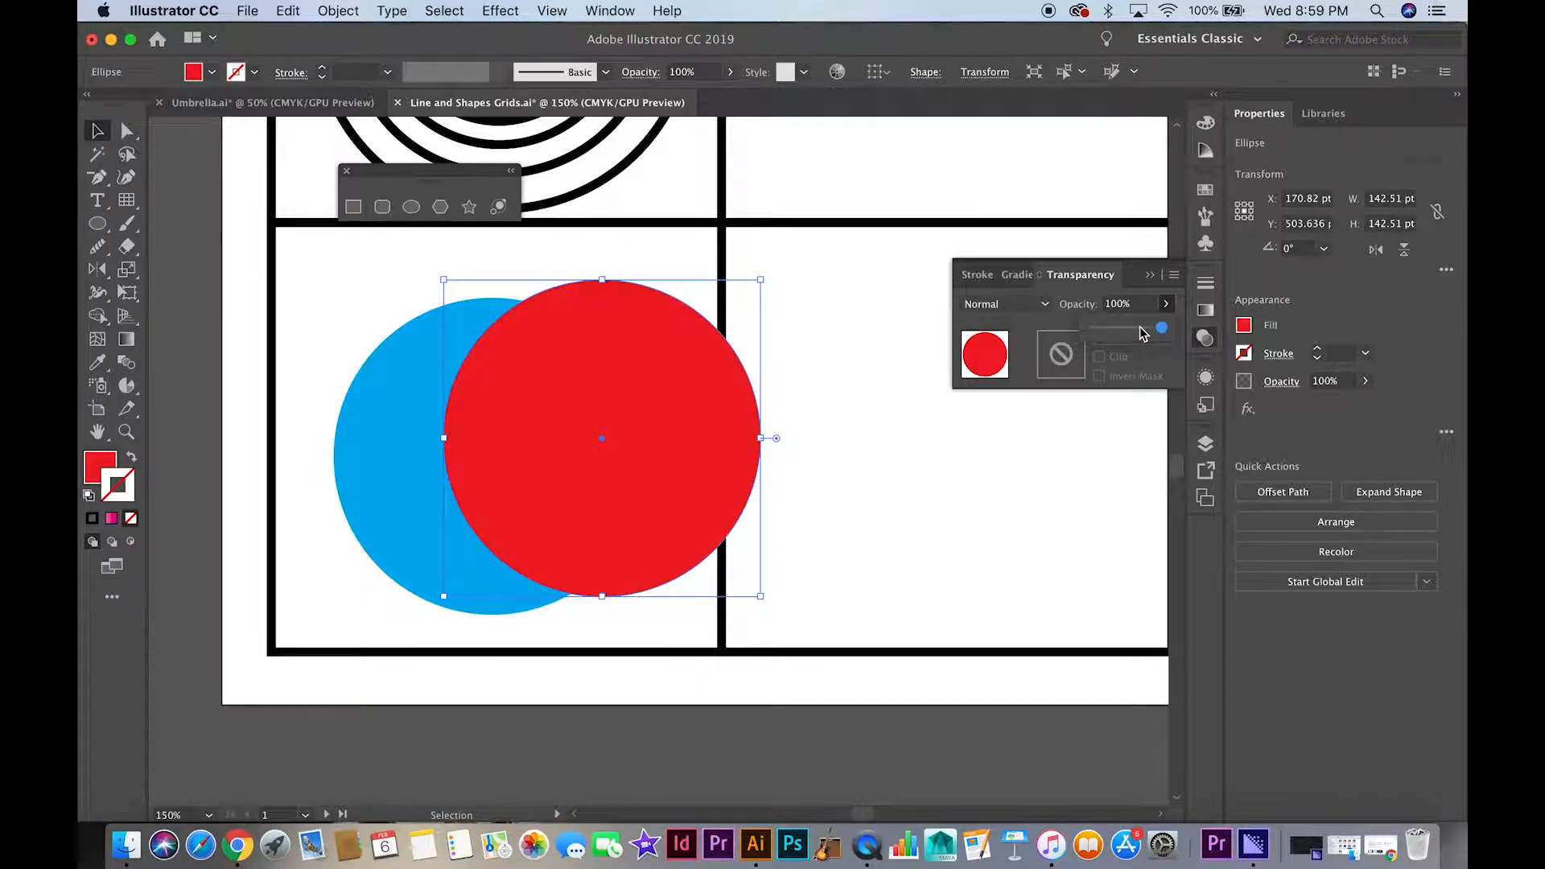
click(1141, 328)
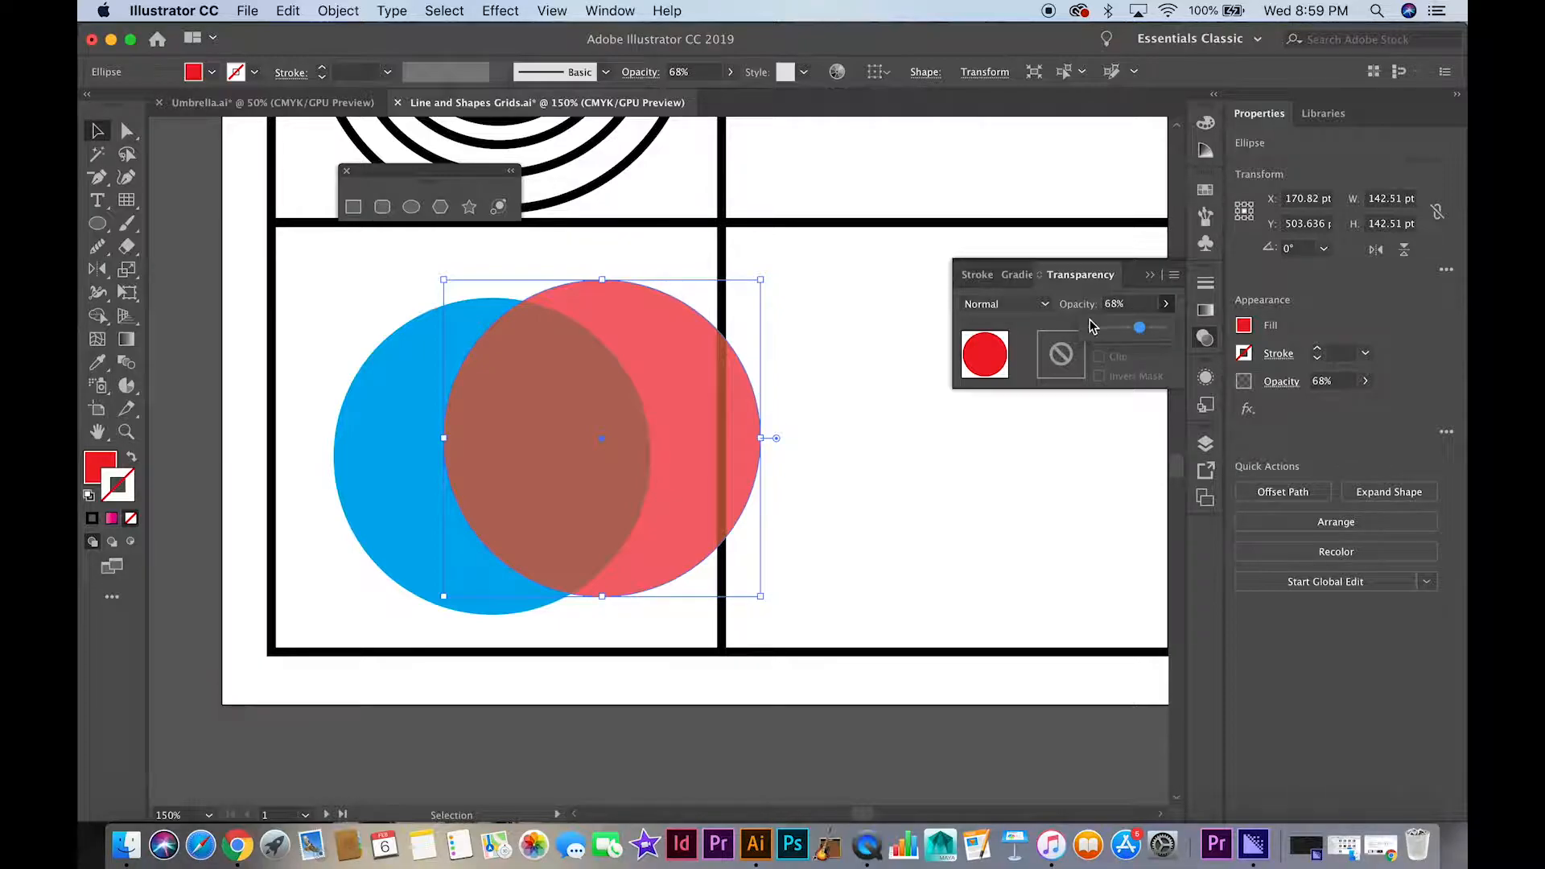
drag(1138, 328, 1142, 329)
click(1034, 304)
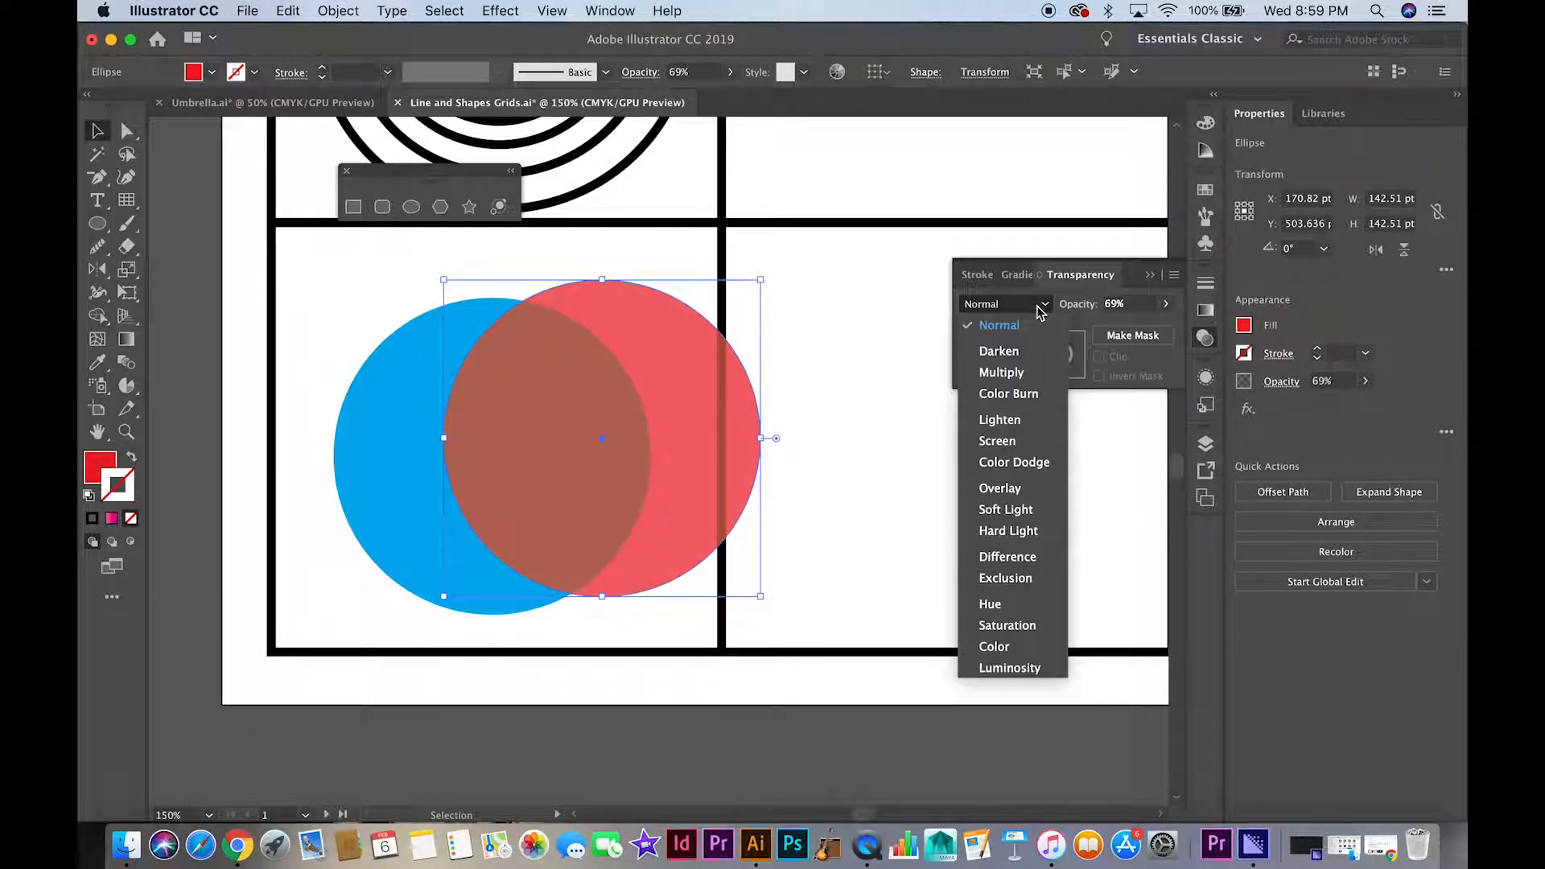
click(1015, 375)
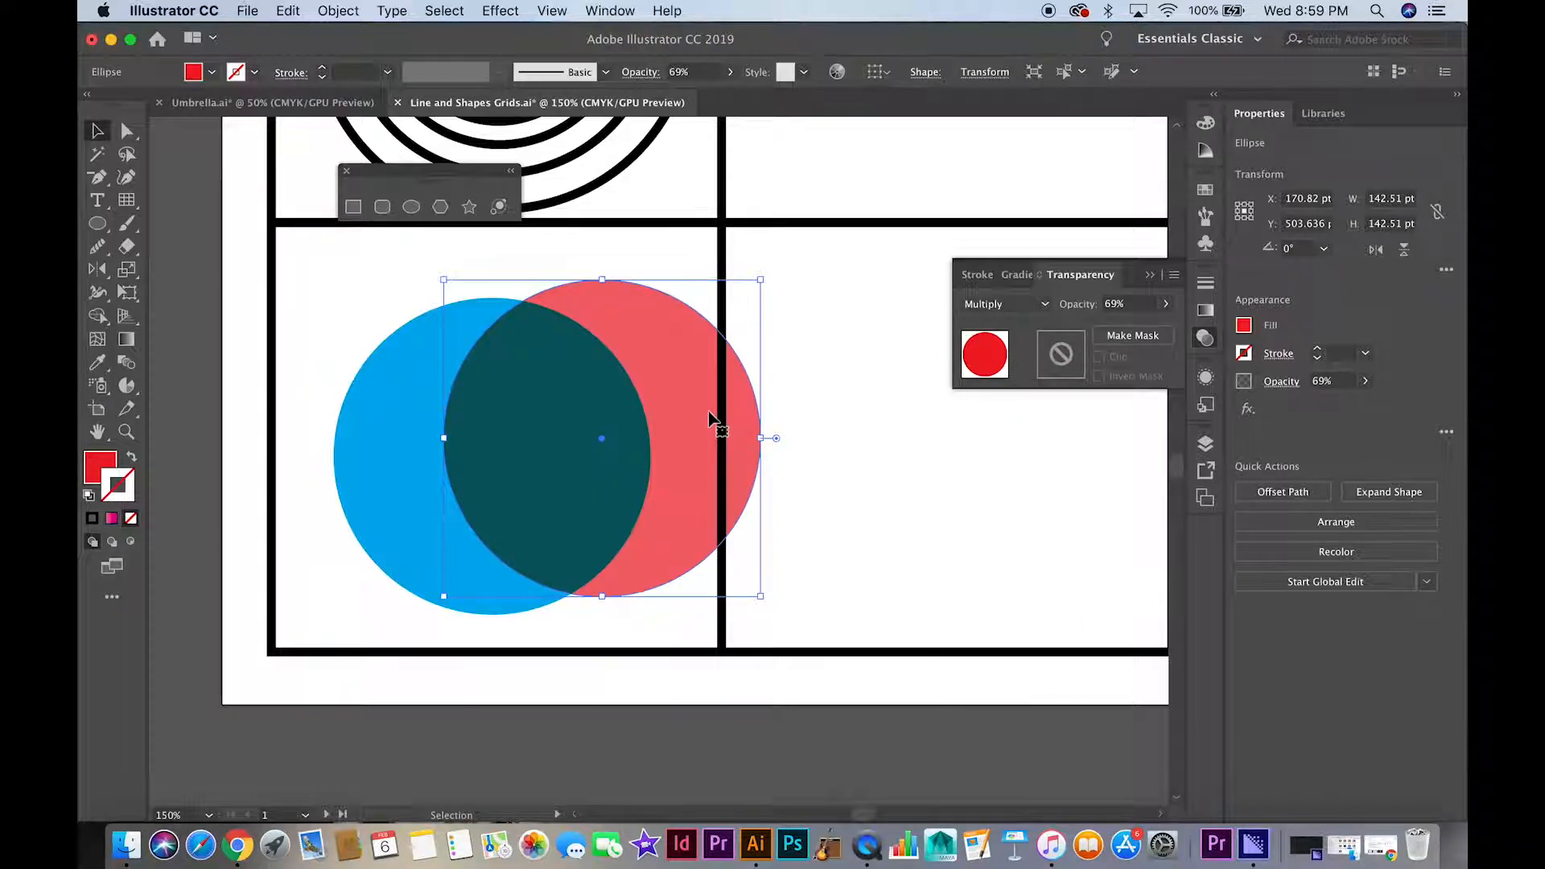
Shrink the blue circle to about 97 pt and reduce the red one so both fit overlapping inside the bottom-left cell.
click(424, 453)
drag(341, 499, 314, 512)
drag(380, 457, 369, 442)
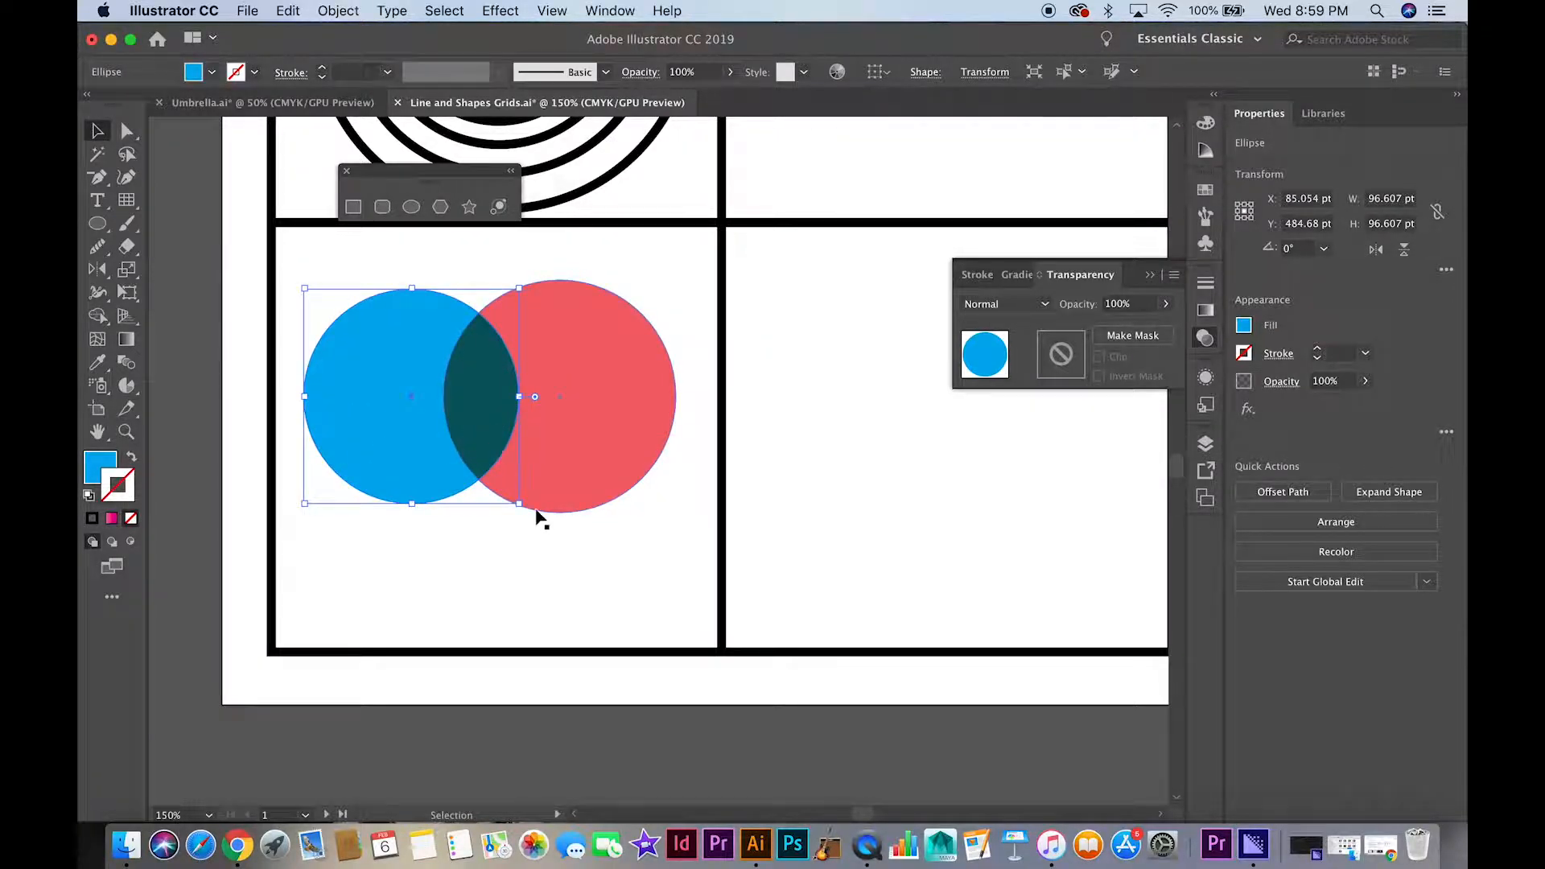
Duplicate the blue circle below, overlapping the other two, and fill the copy yellow.
alt+drag(420, 482, 501, 591)
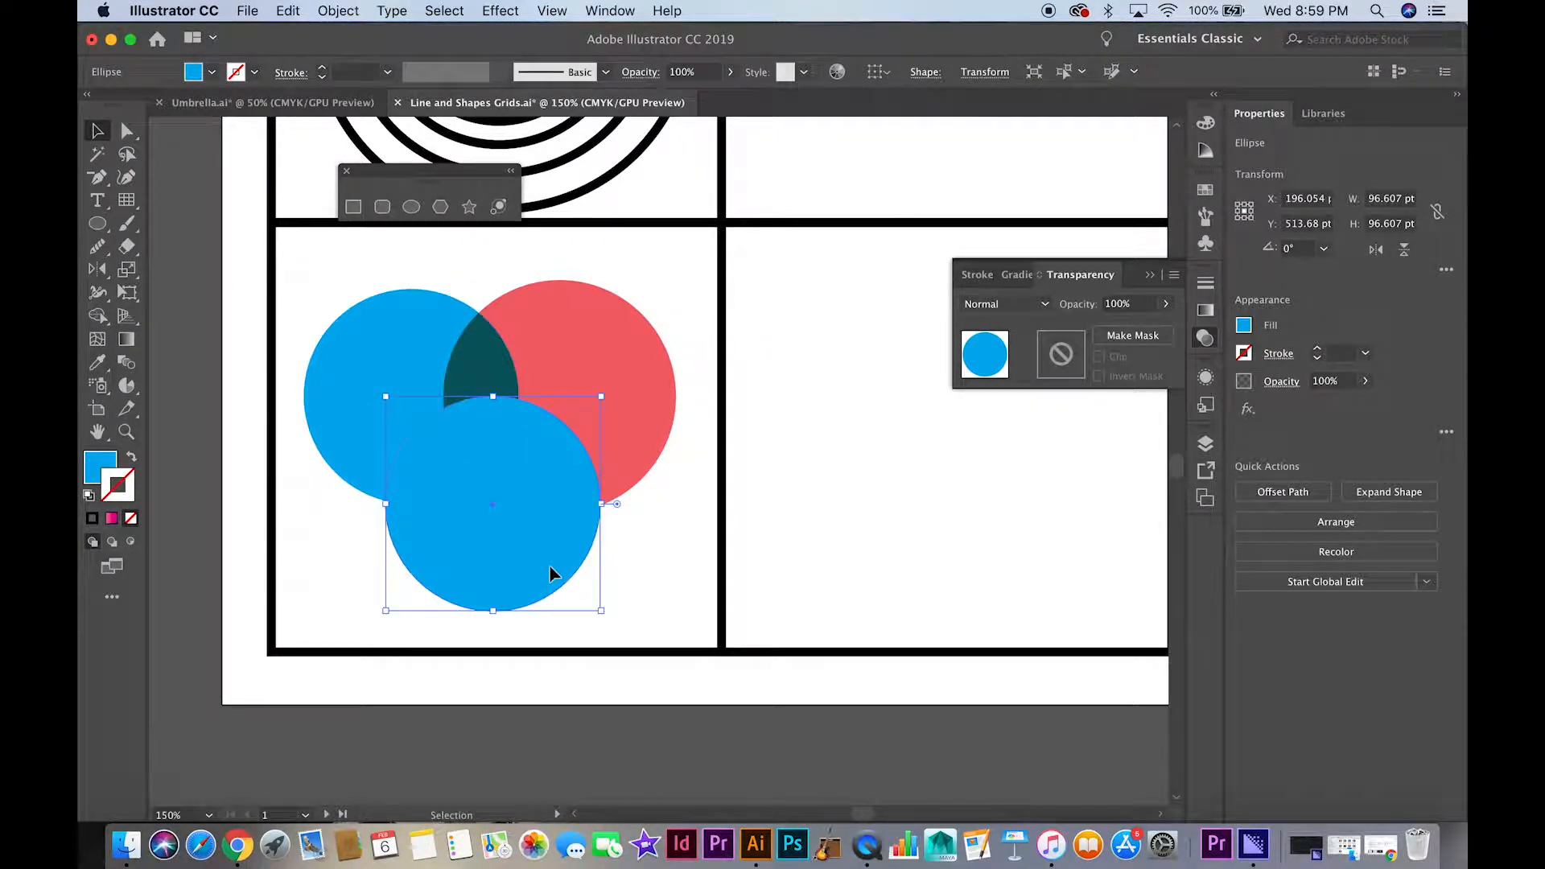
click(213, 74)
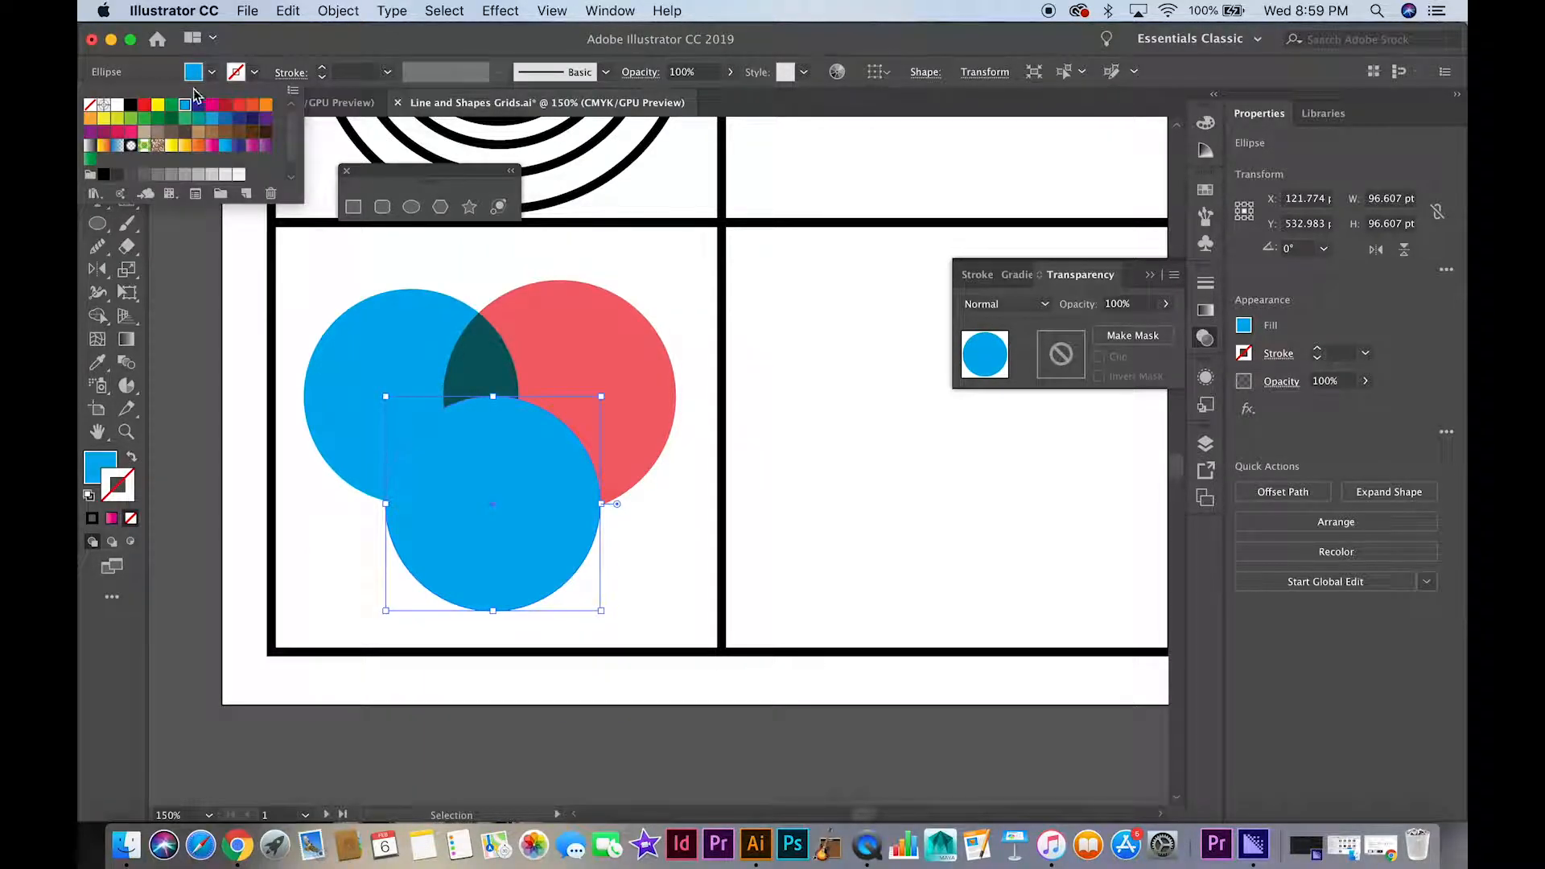
click(158, 106)
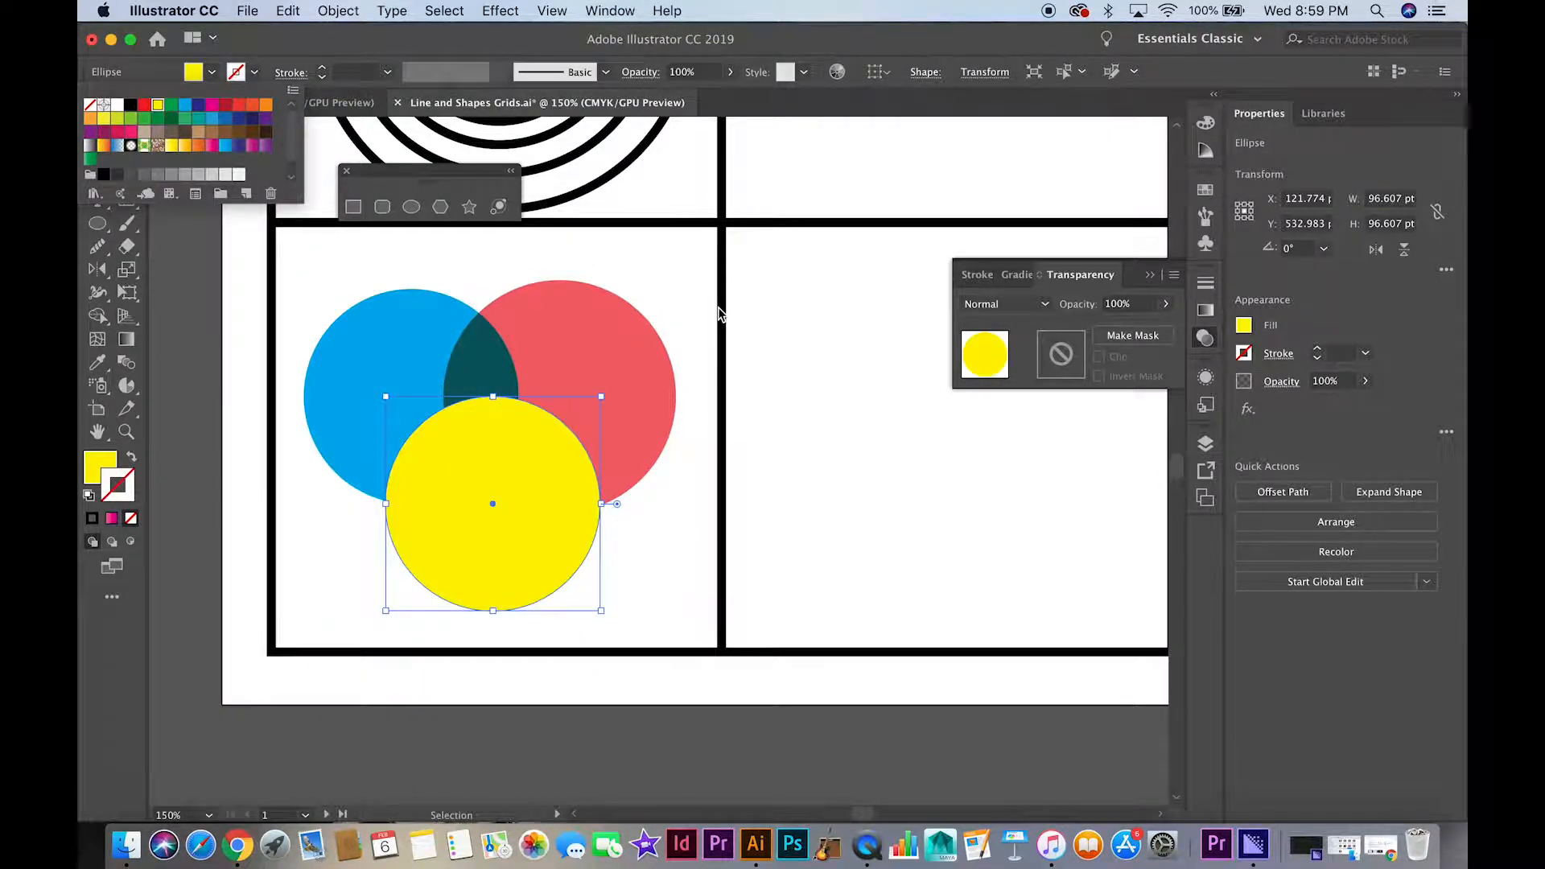
Set the yellow circle's blend mode to Overlay and its opacity to 74%.
click(1044, 304)
click(1045, 303)
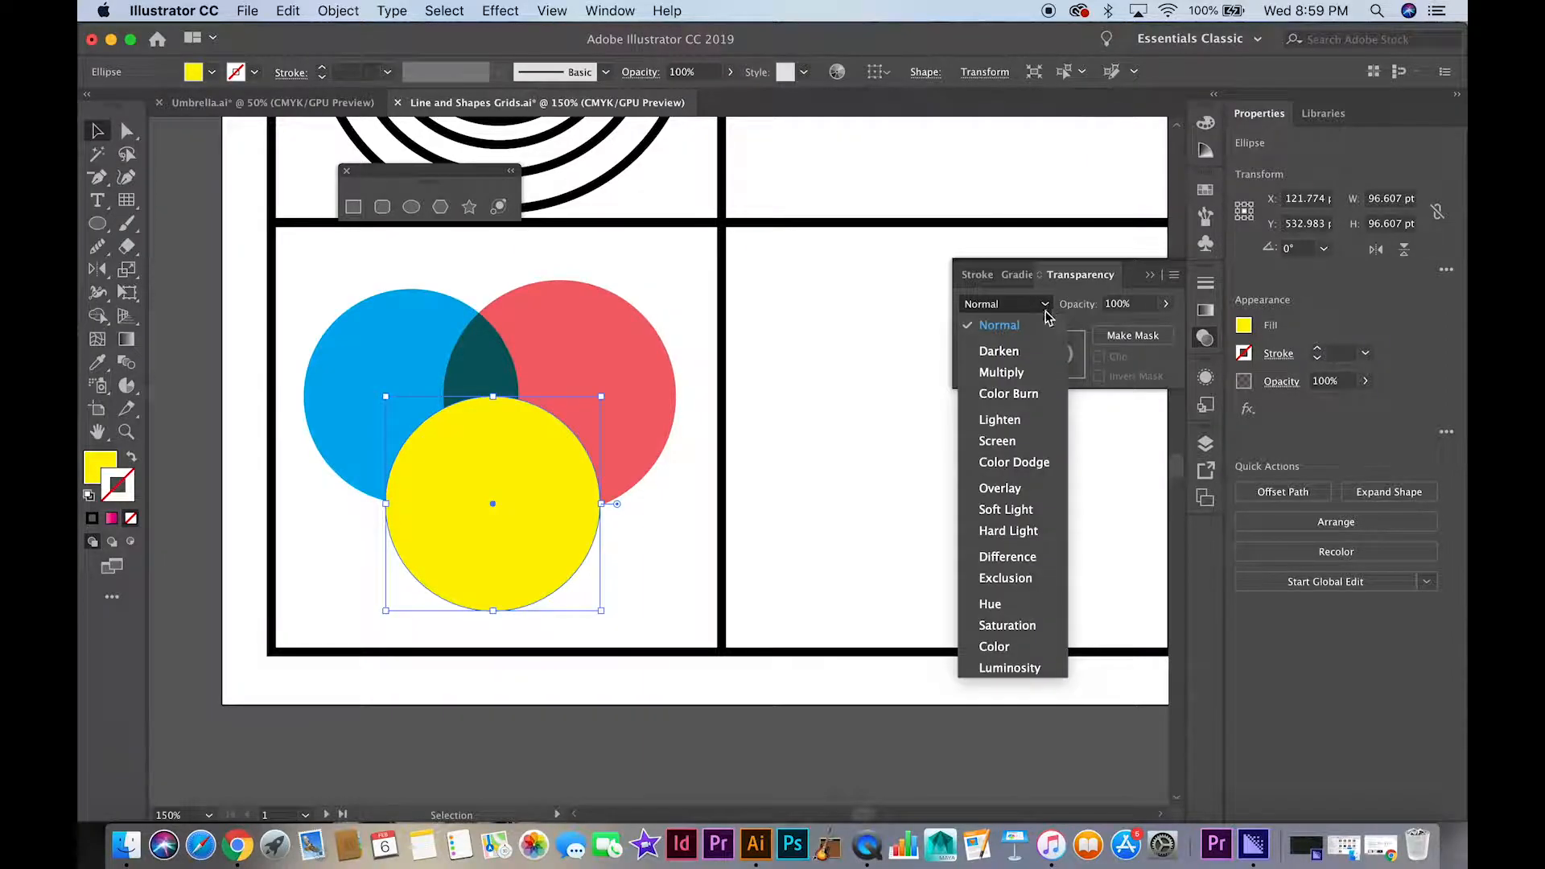
click(1005, 487)
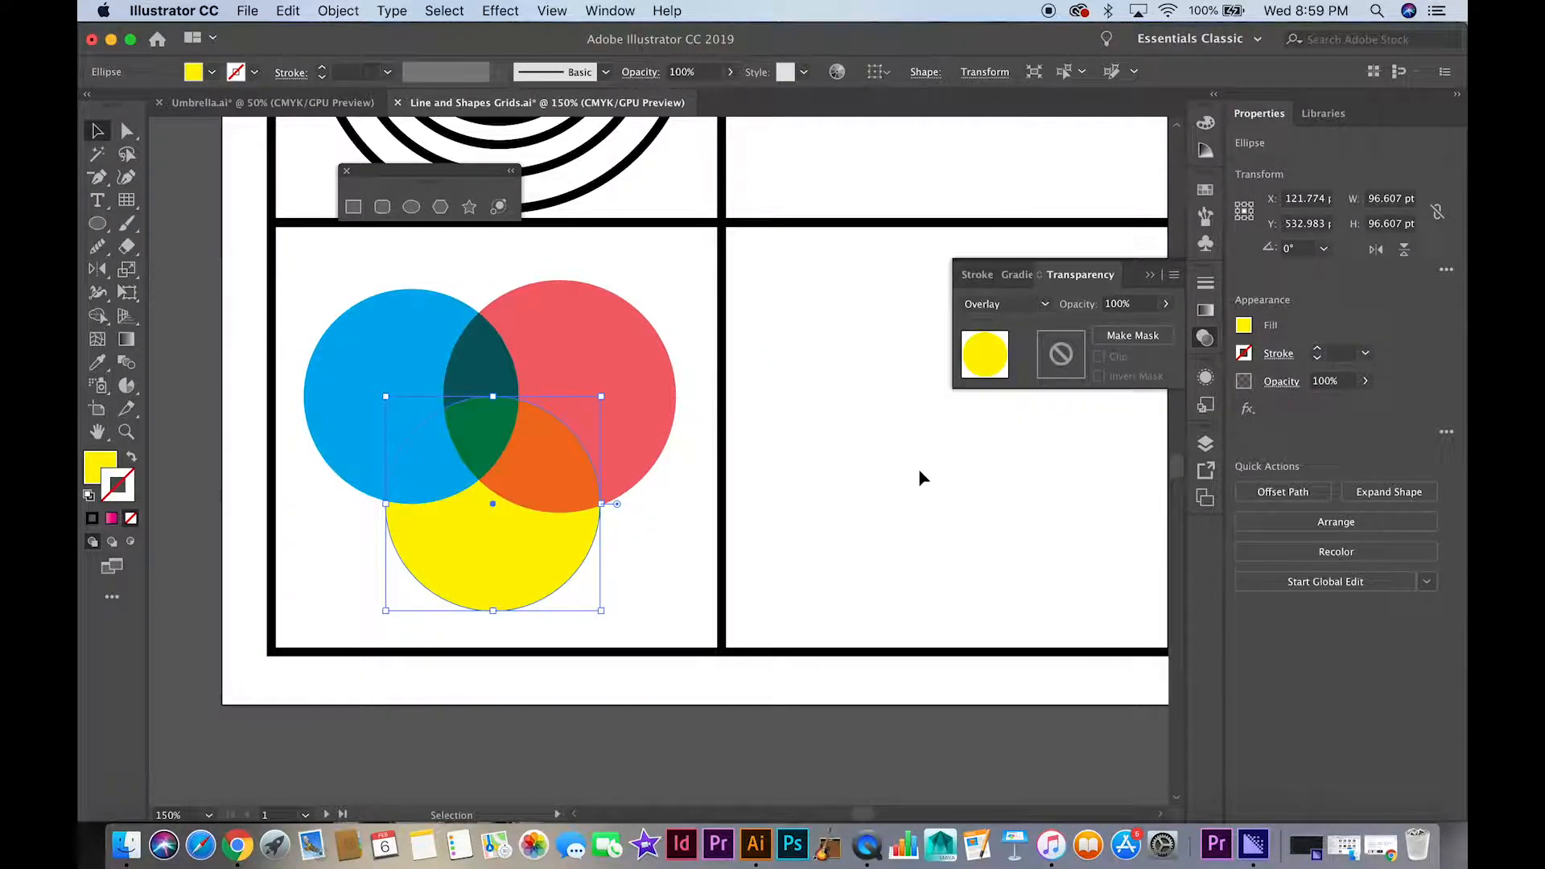
click(1165, 306)
click(1144, 330)
click(819, 338)
Draw a horizontal ellipse about 79 × 46 pt in the upper part of the empty bottom-middle grid cell.
key(z)
alt+click(451, 563)
alt+click(450, 563)
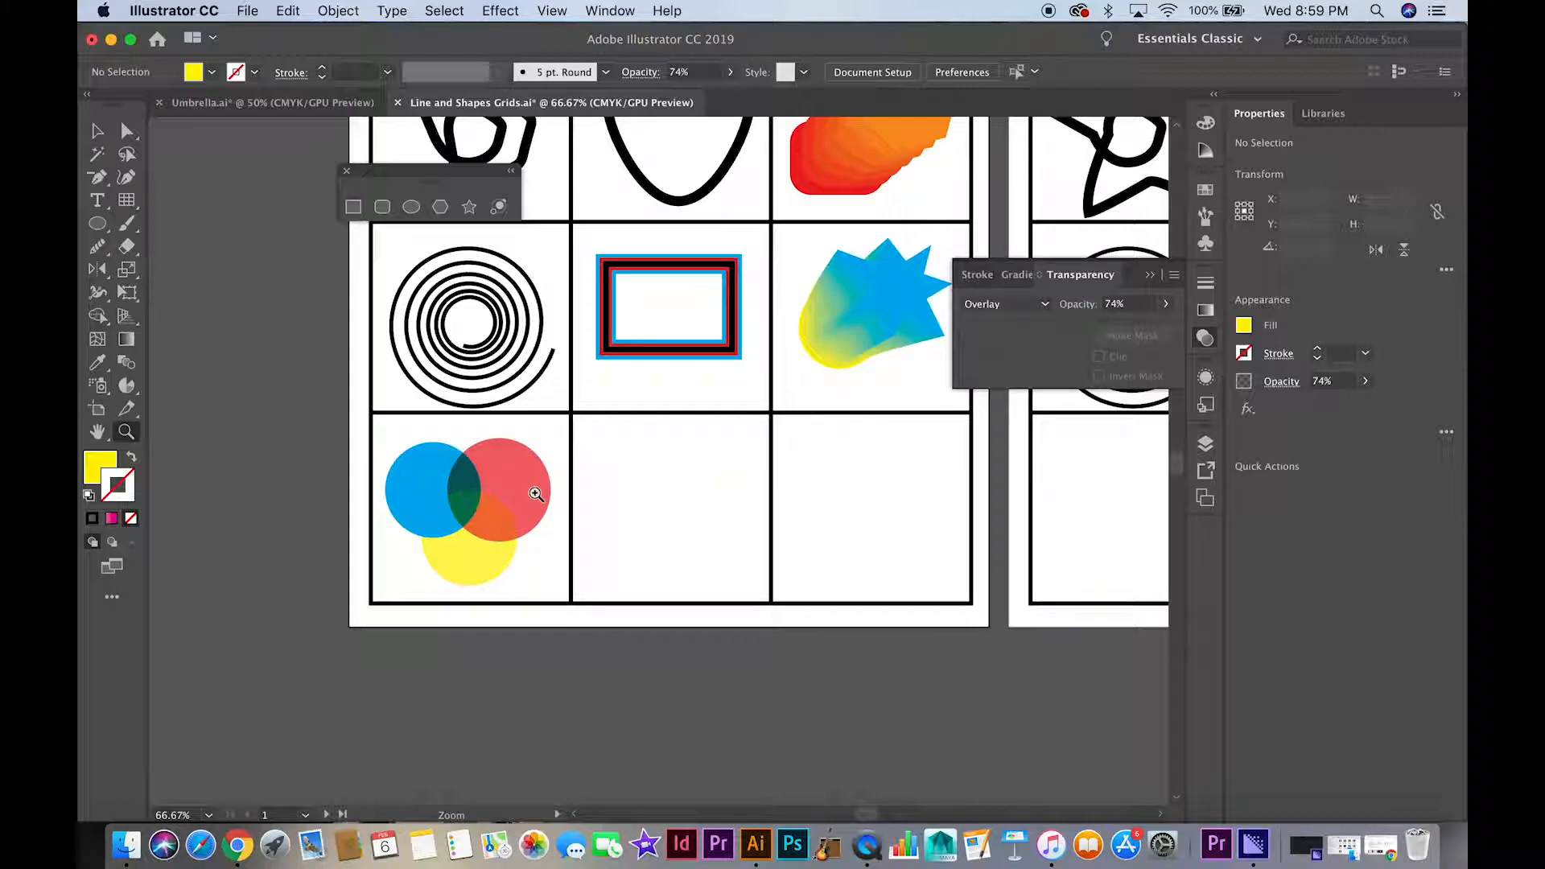
click(666, 493)
click(666, 493)
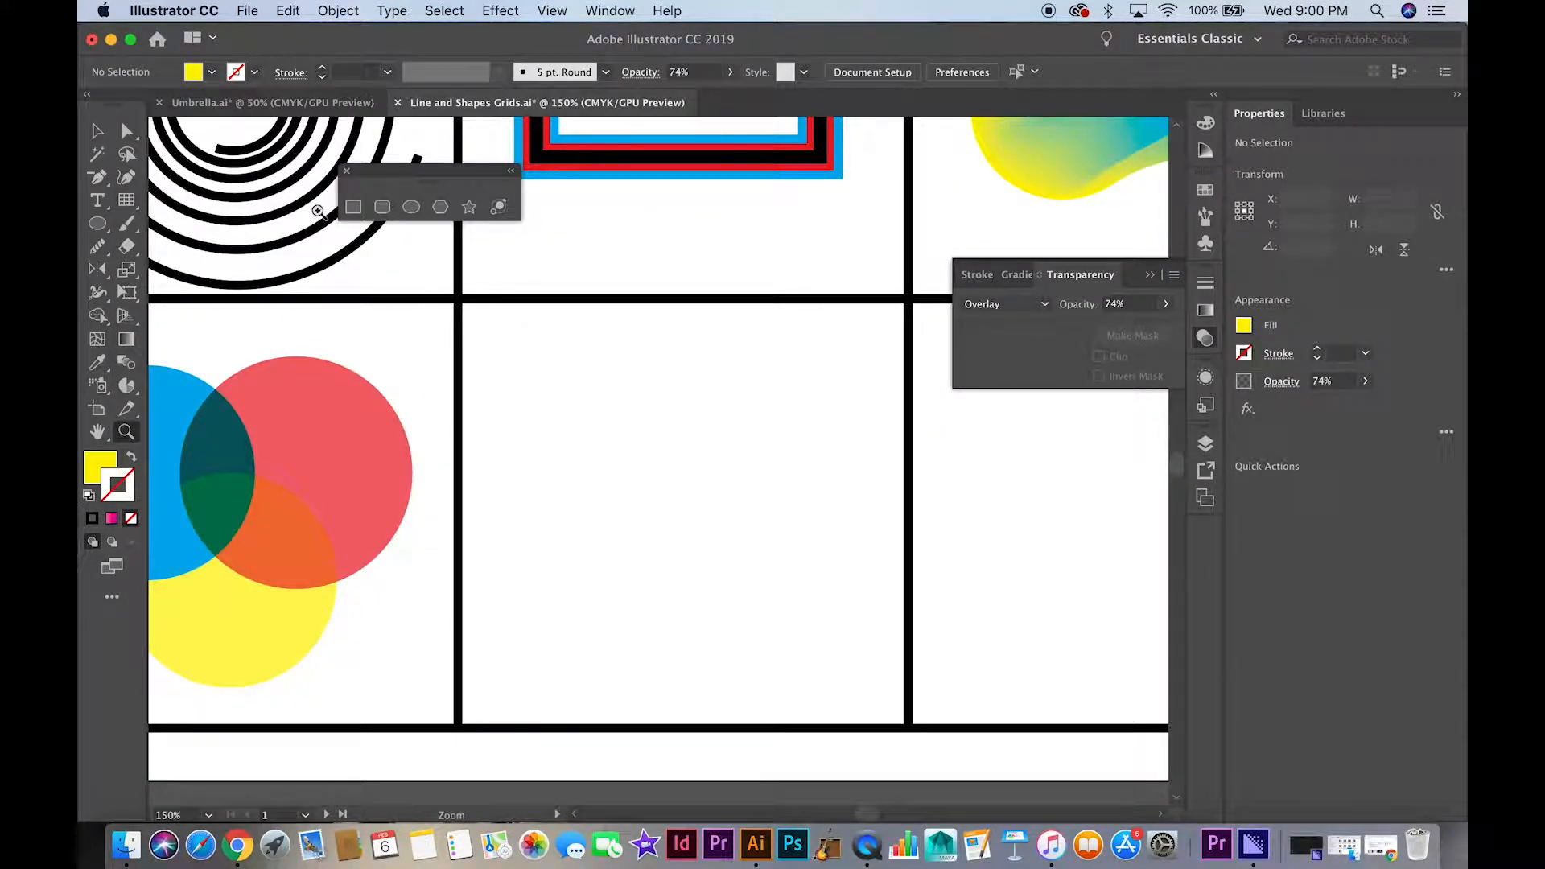
click(411, 207)
drag(564, 381, 739, 481)
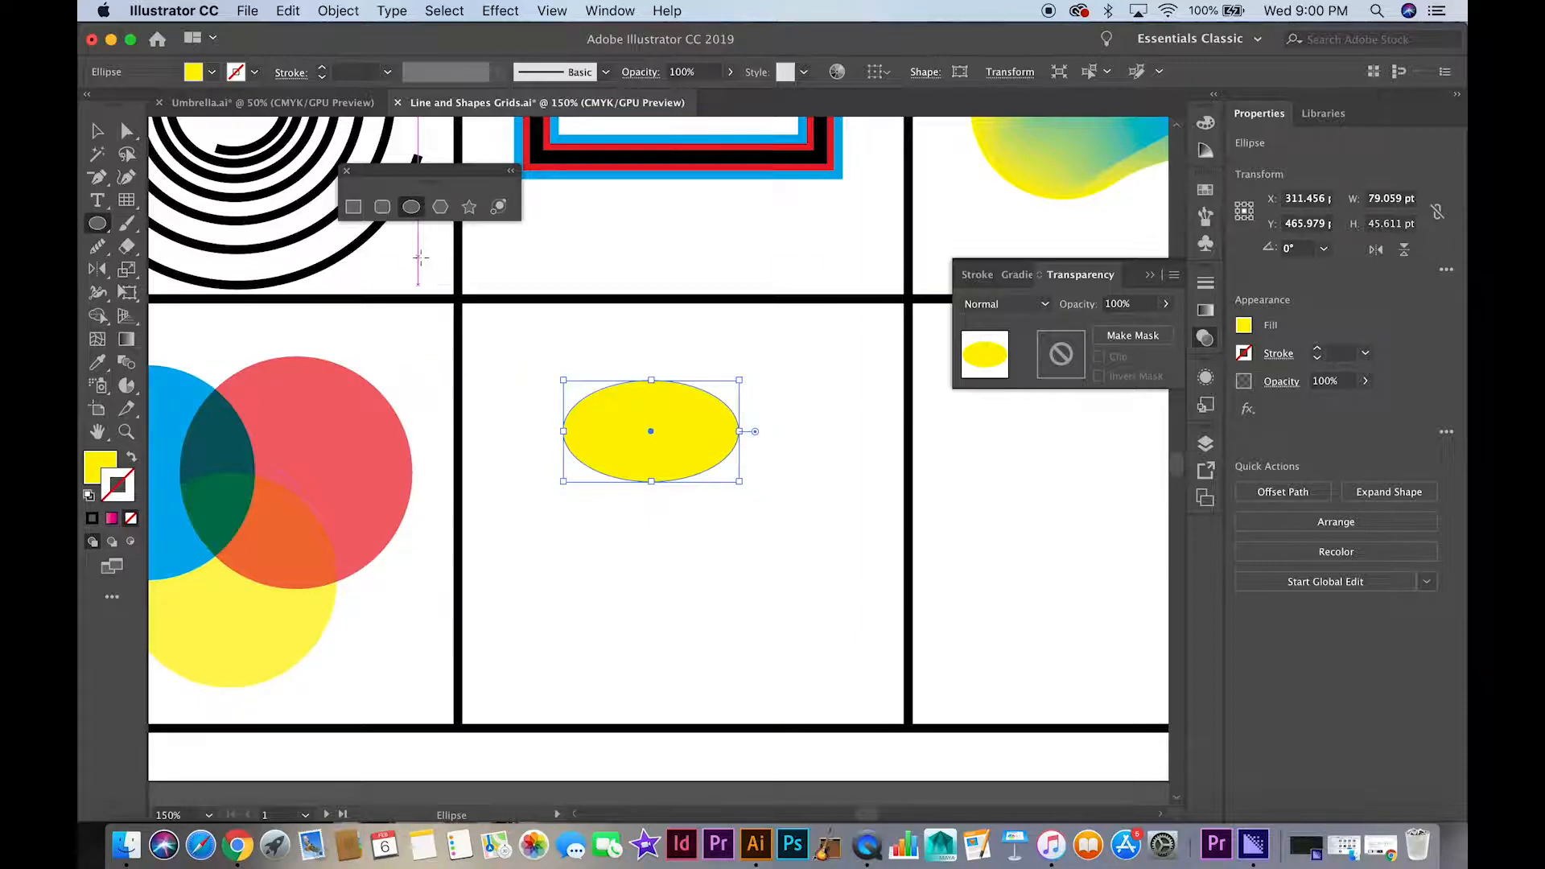
Give the ellipse a black 4 pt stroke and no fill.
click(253, 74)
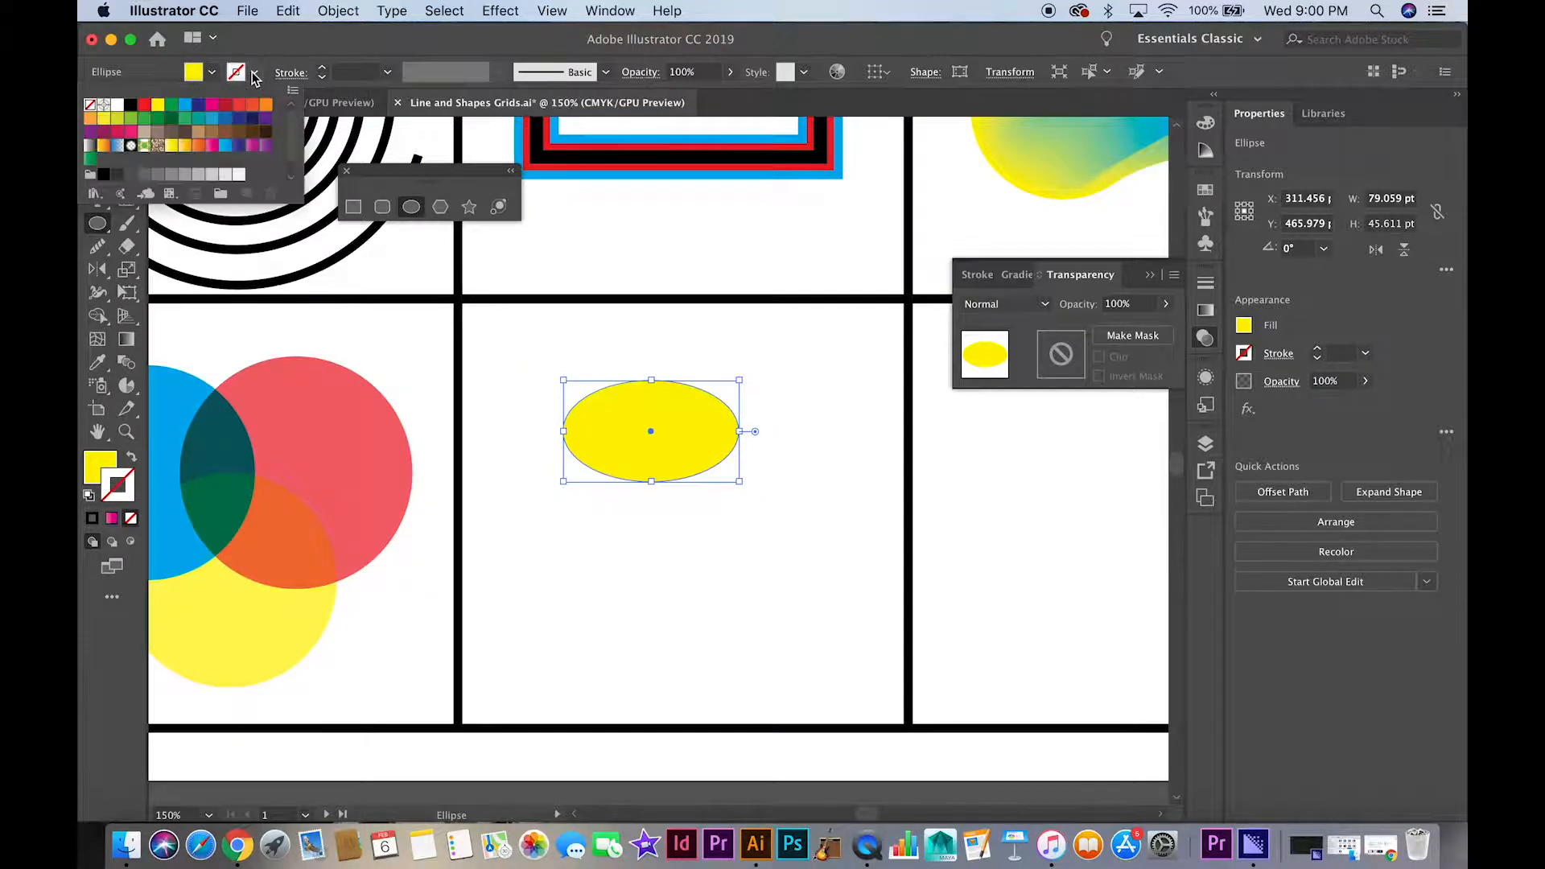
click(130, 104)
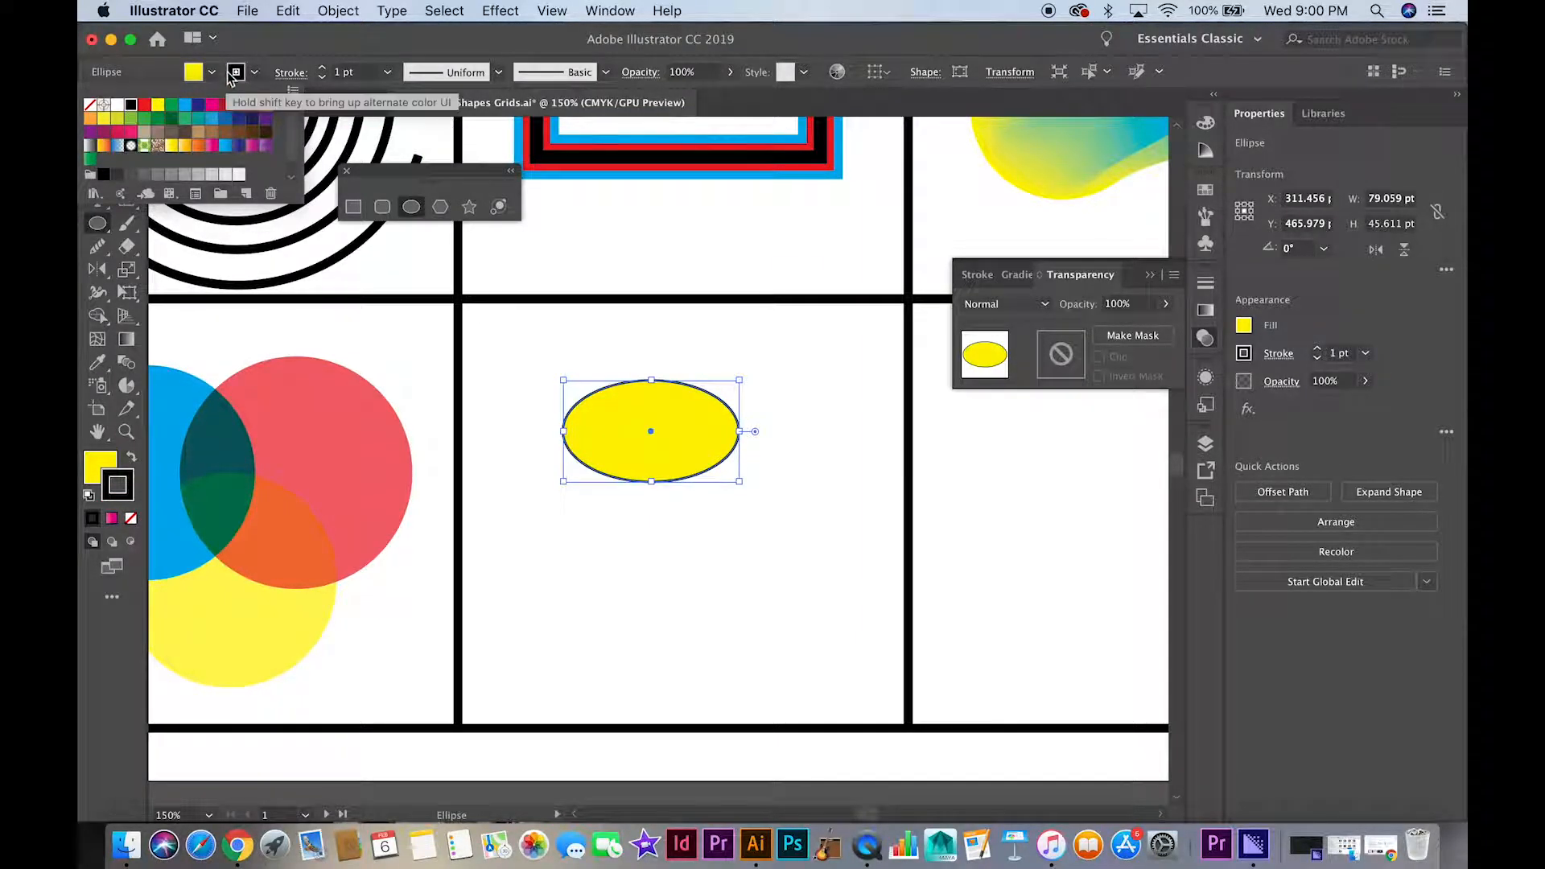
click(209, 74)
click(209, 74)
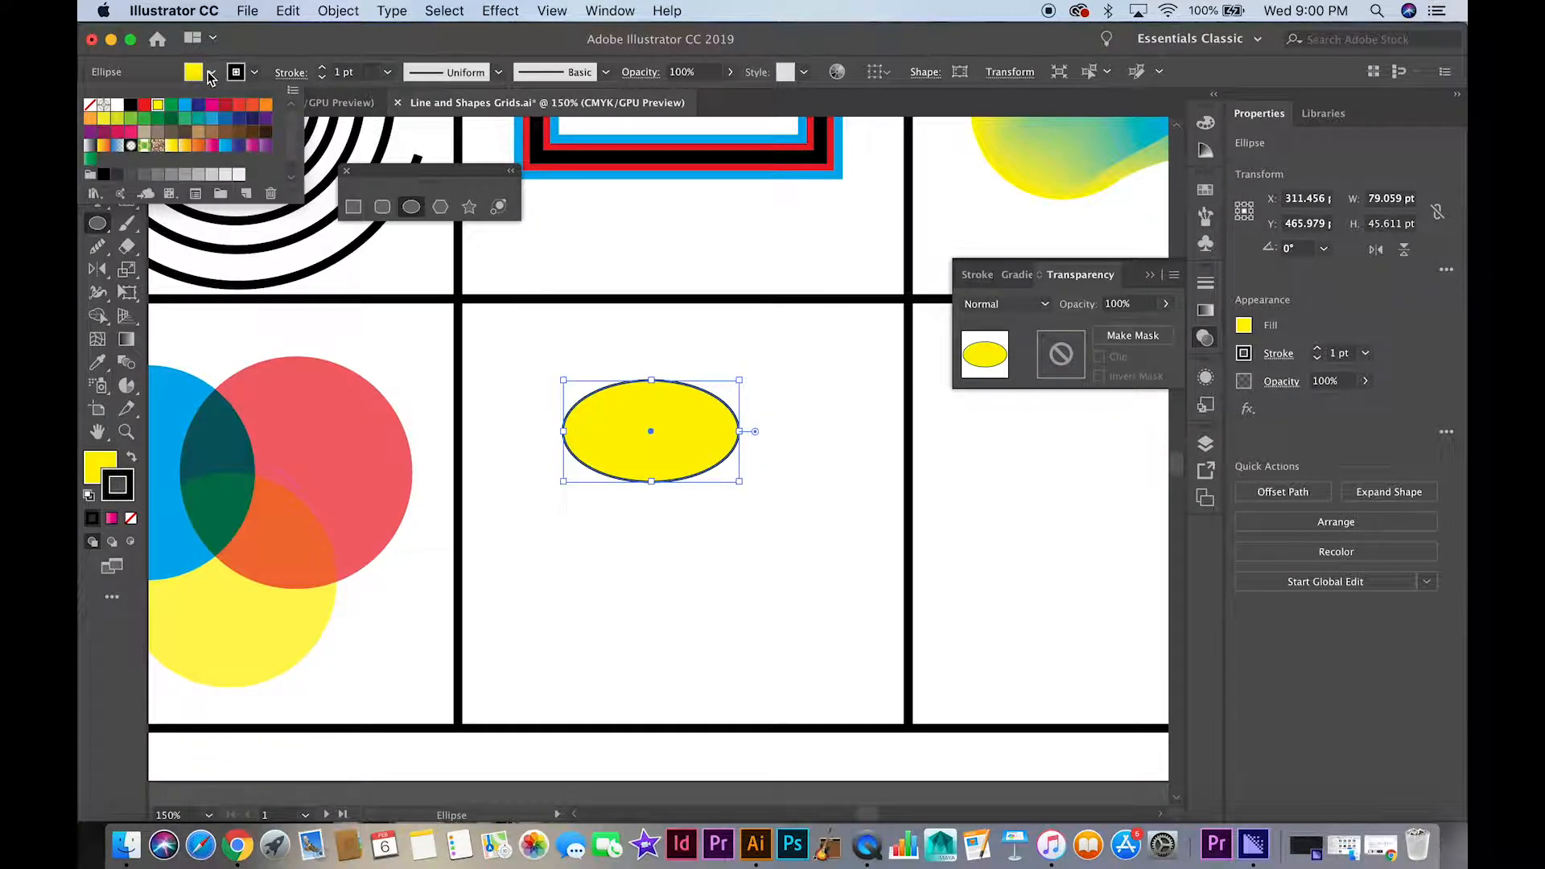
click(89, 104)
click(386, 73)
click(414, 220)
Draw a small outlined circle as an eye inside the ellipse and place a copy beside it as the second eye.
key(v)
click(627, 425)
key(z)
double_click(669, 430)
key(l)
drag(497, 457, 549, 509)
key(v)
mouse_move(525, 454)
mouse_down()
mouse_move(658, 431)
mouse_move(553, 435)
mouse_move(566, 448)
mouse_up()
click(559, 483)
click(601, 496)
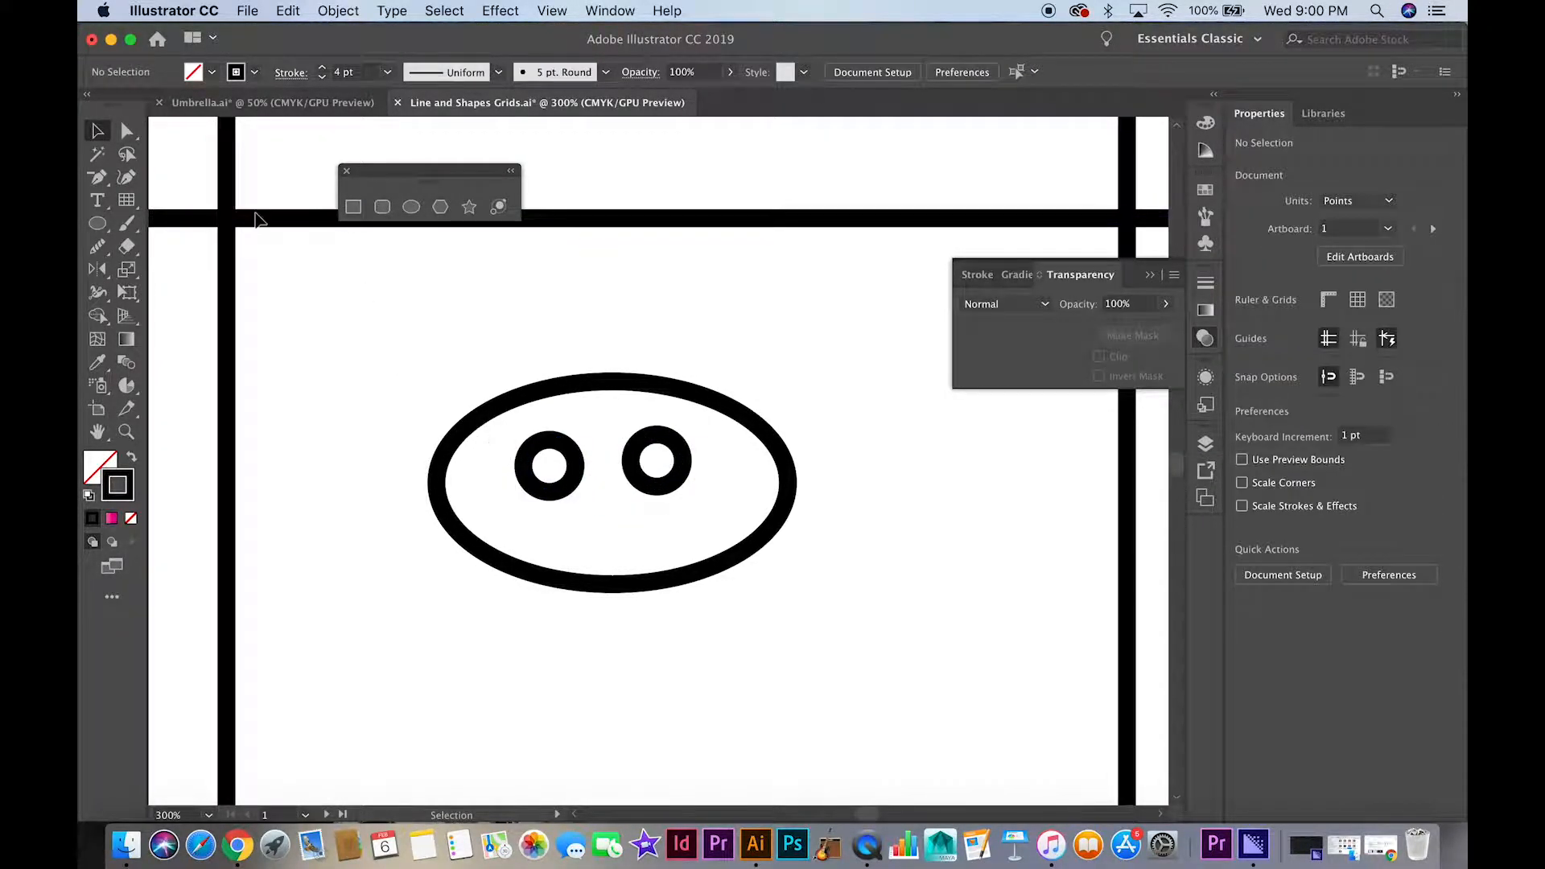
Draw a rounded-rectangle mouth about 39 × 6 pt below the eyes and a tall rounded-rectangle body under the head.
click(382, 206)
drag(526, 524, 699, 548)
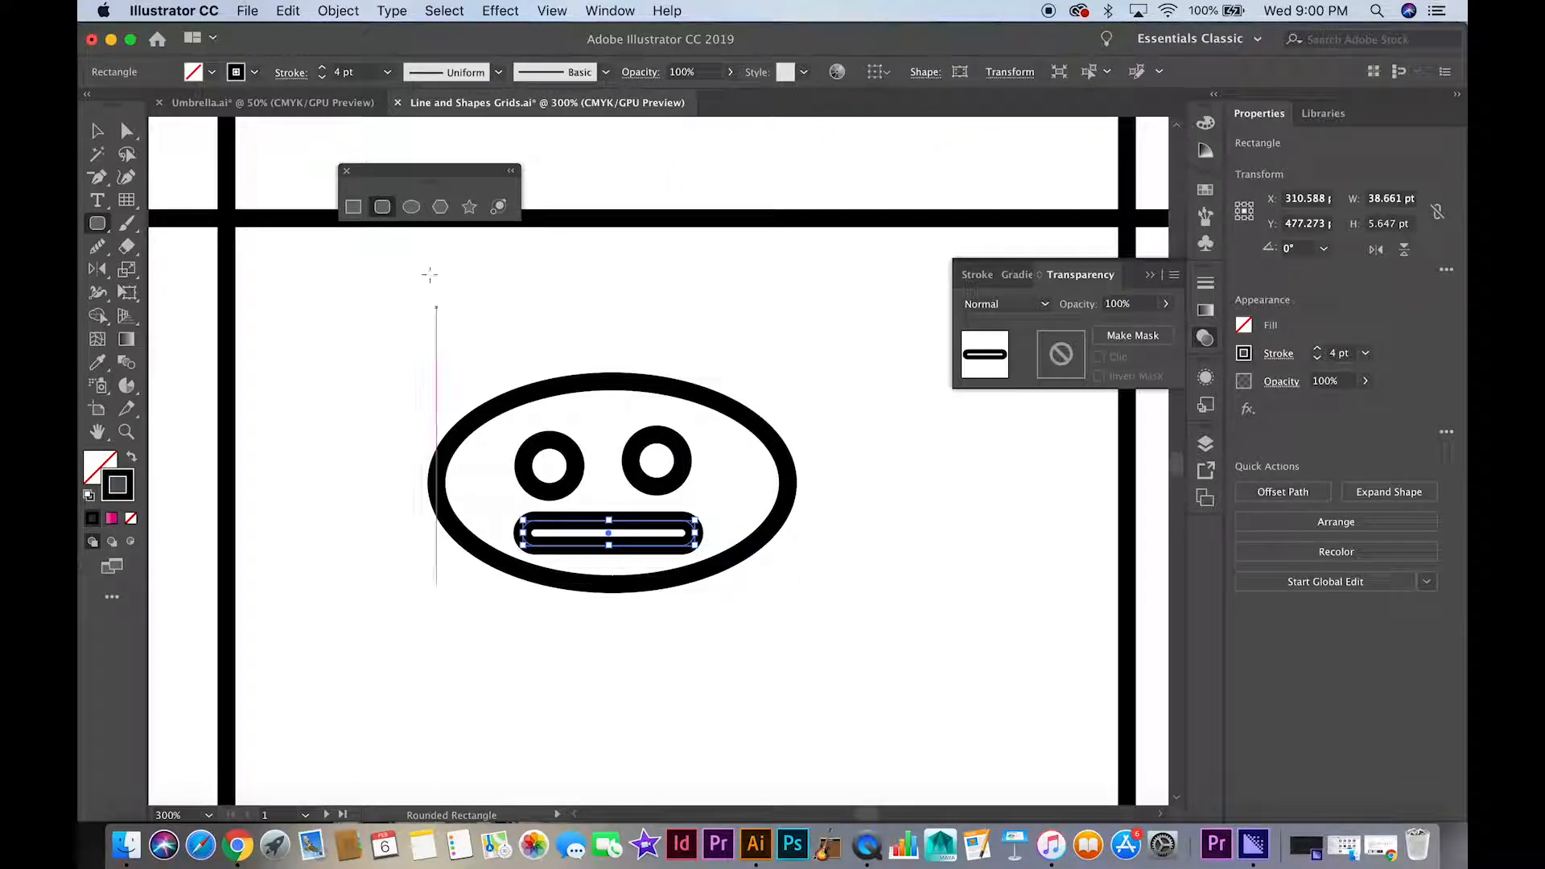
drag(665, 636, 665, 435)
drag(580, 382, 707, 640)
Reshape the body's top edge and upper-left corner under the head by editing its anchor points.
drag(98, 177, 185, 203)
click(561, 408)
click(127, 131)
click(483, 435)
drag(560, 407, 609, 391)
click(499, 443)
click(626, 381)
click(624, 410)
click(609, 390)
click(628, 404)
click(654, 380)
click(743, 439)
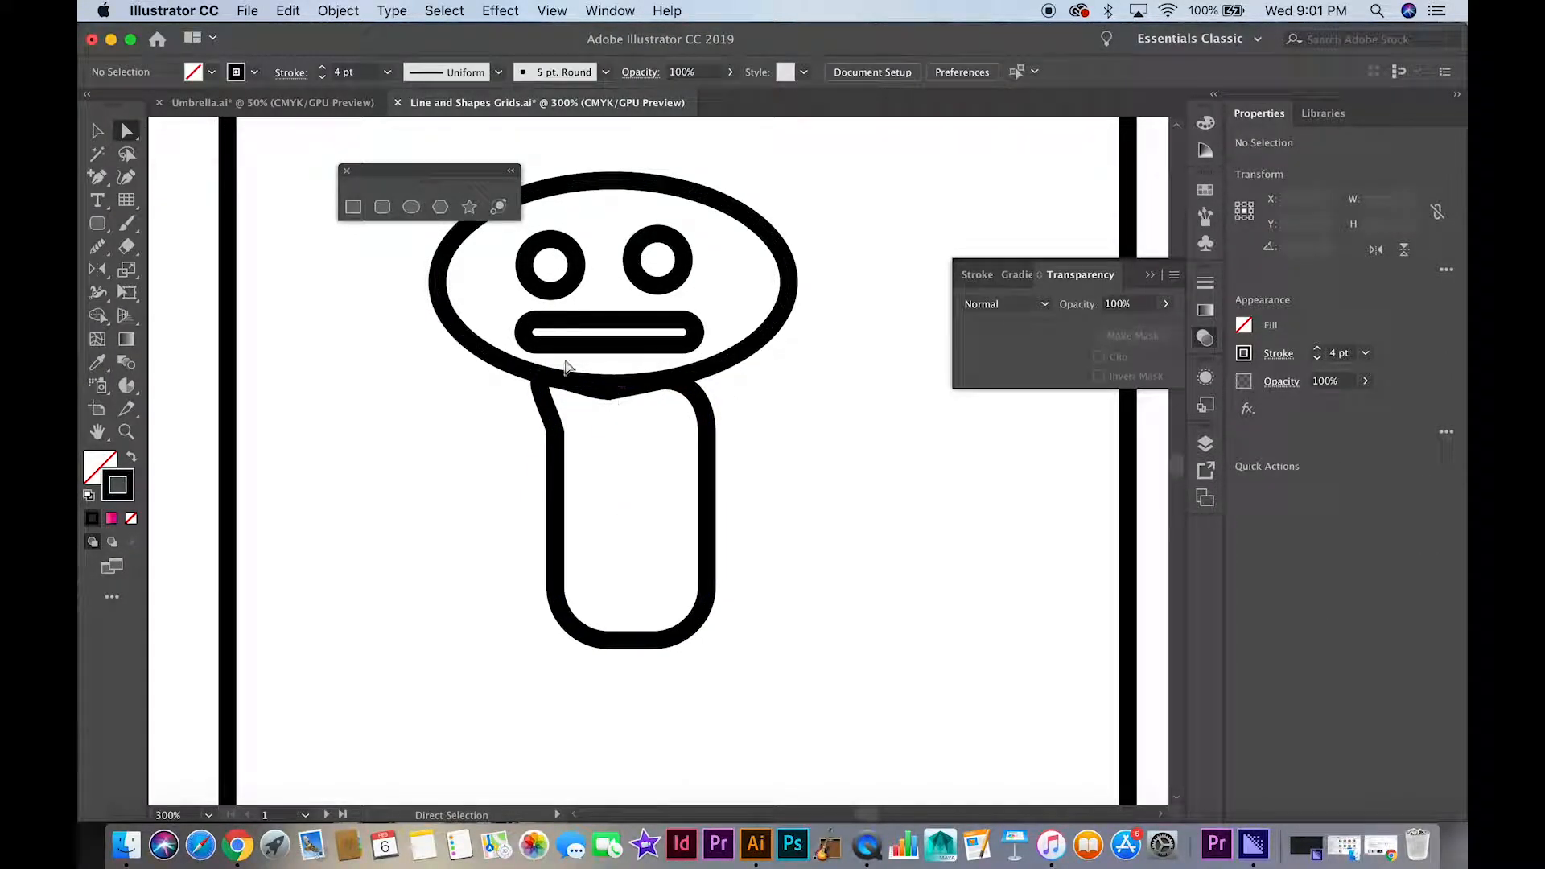
click(127, 200)
drag(134, 200, 167, 196)
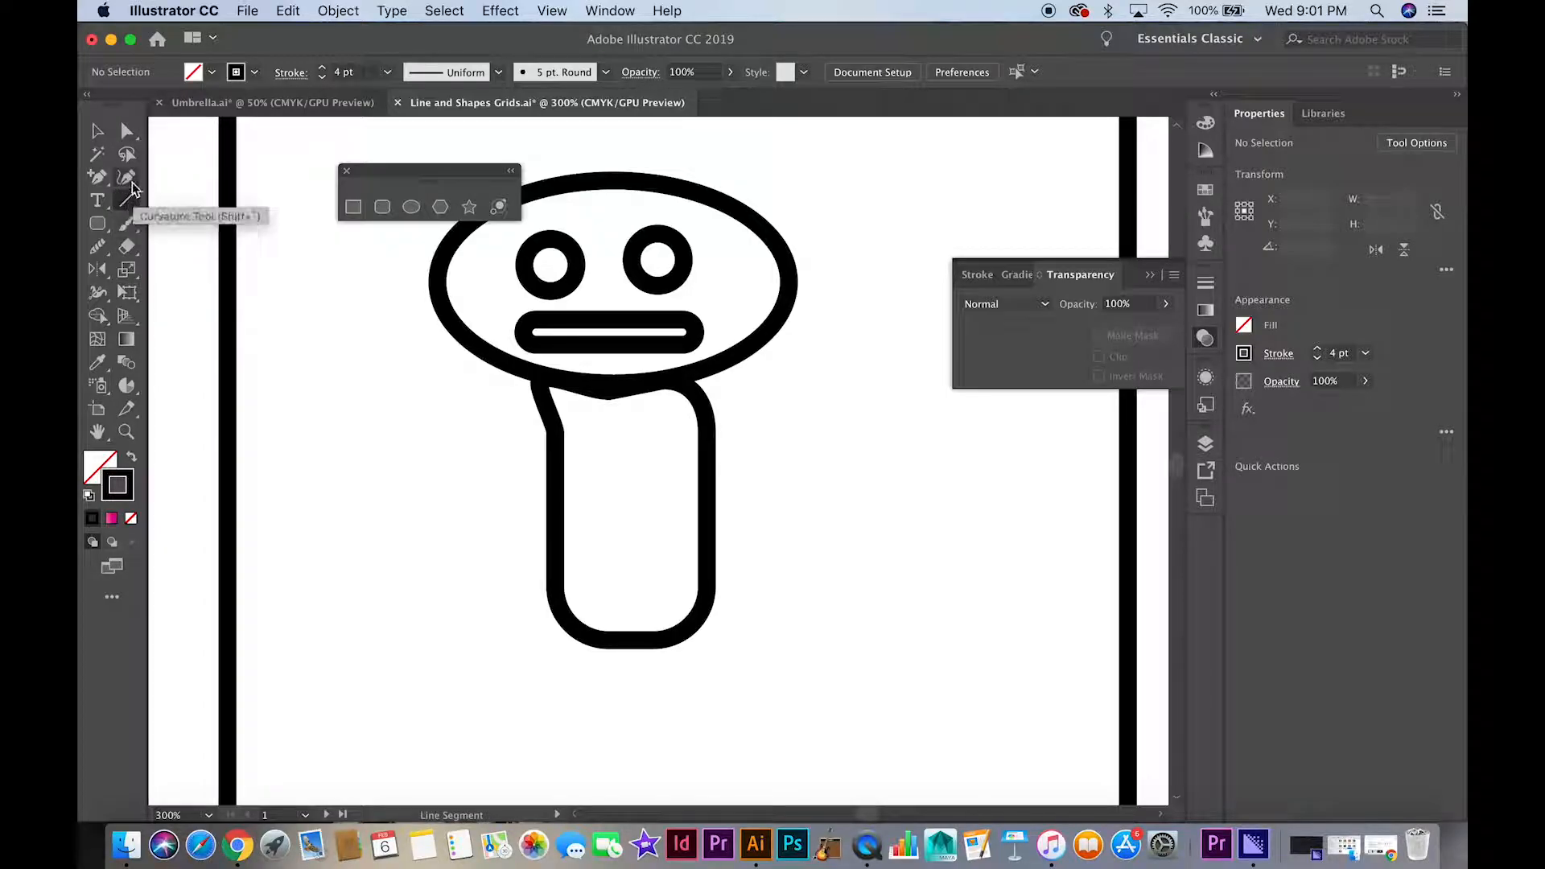
drag(551, 459, 424, 425)
click(127, 131)
key(super+z)
key(super+z)
Paint a wavy arm outward from each side of the body using the Paintbrush with the 5 pt. Round brush.
drag(127, 228, 151, 226)
click(606, 73)
click(431, 114)
drag(547, 457, 413, 407)
drag(708, 432, 890, 390)
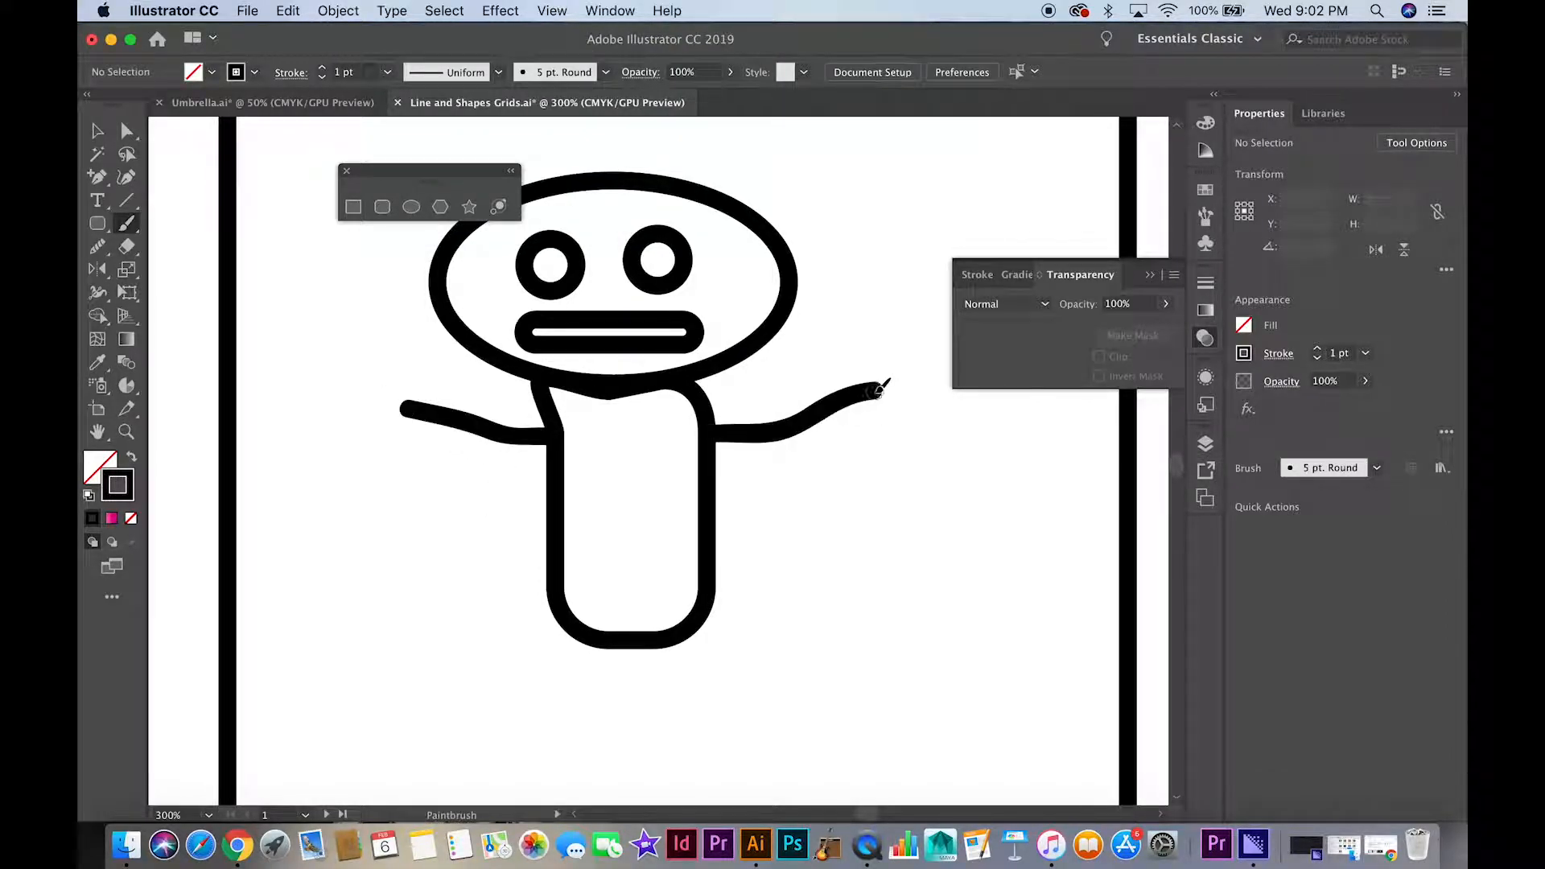
Paint short forked finger strokes at the ends of both arms to form the hands.
drag(720, 649, 724, 587)
mouse_move(503, 336)
mouse_down()
mouse_move(497, 350)
mouse_move(547, 364)
mouse_up()
key(super+z)
drag(422, 323, 405, 293)
drag(420, 322, 393, 331)
mouse_move(889, 303)
mouse_down()
mouse_move(916, 284)
mouse_move(914, 328)
mouse_up()
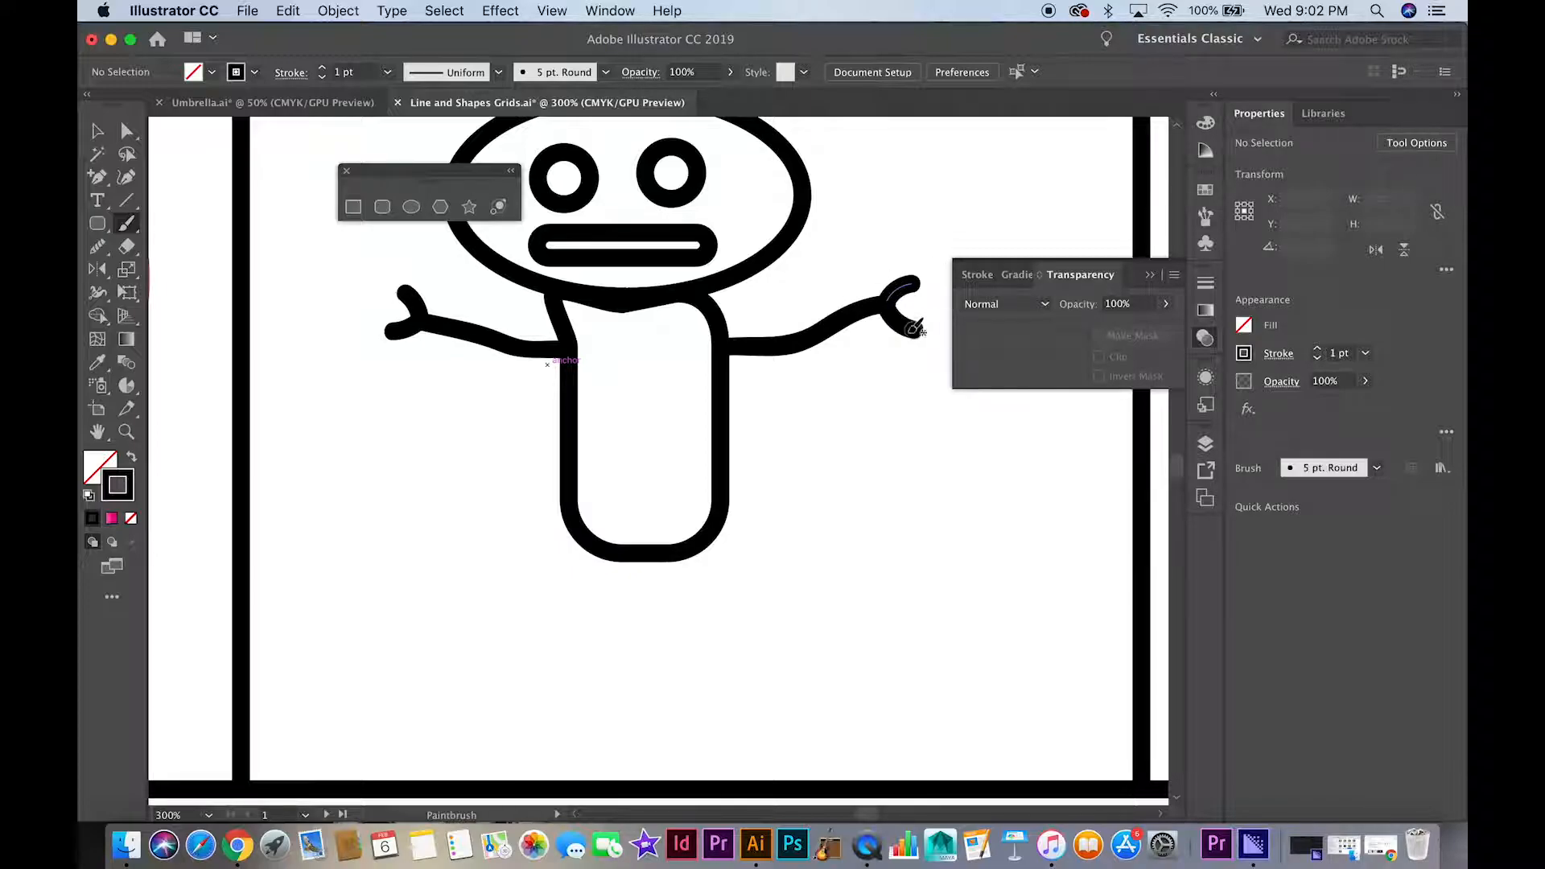
Paint two bent legs with flat outward-pointing feet below the body using the Paintbrush.
drag(581, 547, 524, 649)
key(super+z)
mouse_move(590, 544)
mouse_down()
mouse_move(594, 677)
mouse_move(631, 563)
mouse_move(721, 634)
mouse_move(711, 700)
mouse_move(768, 713)
mouse_up()
drag(599, 697, 579, 700)
Paint a vertical centre line, a horizontal line across the torso and a second vertical line below it on the body.
drag(631, 317, 644, 540)
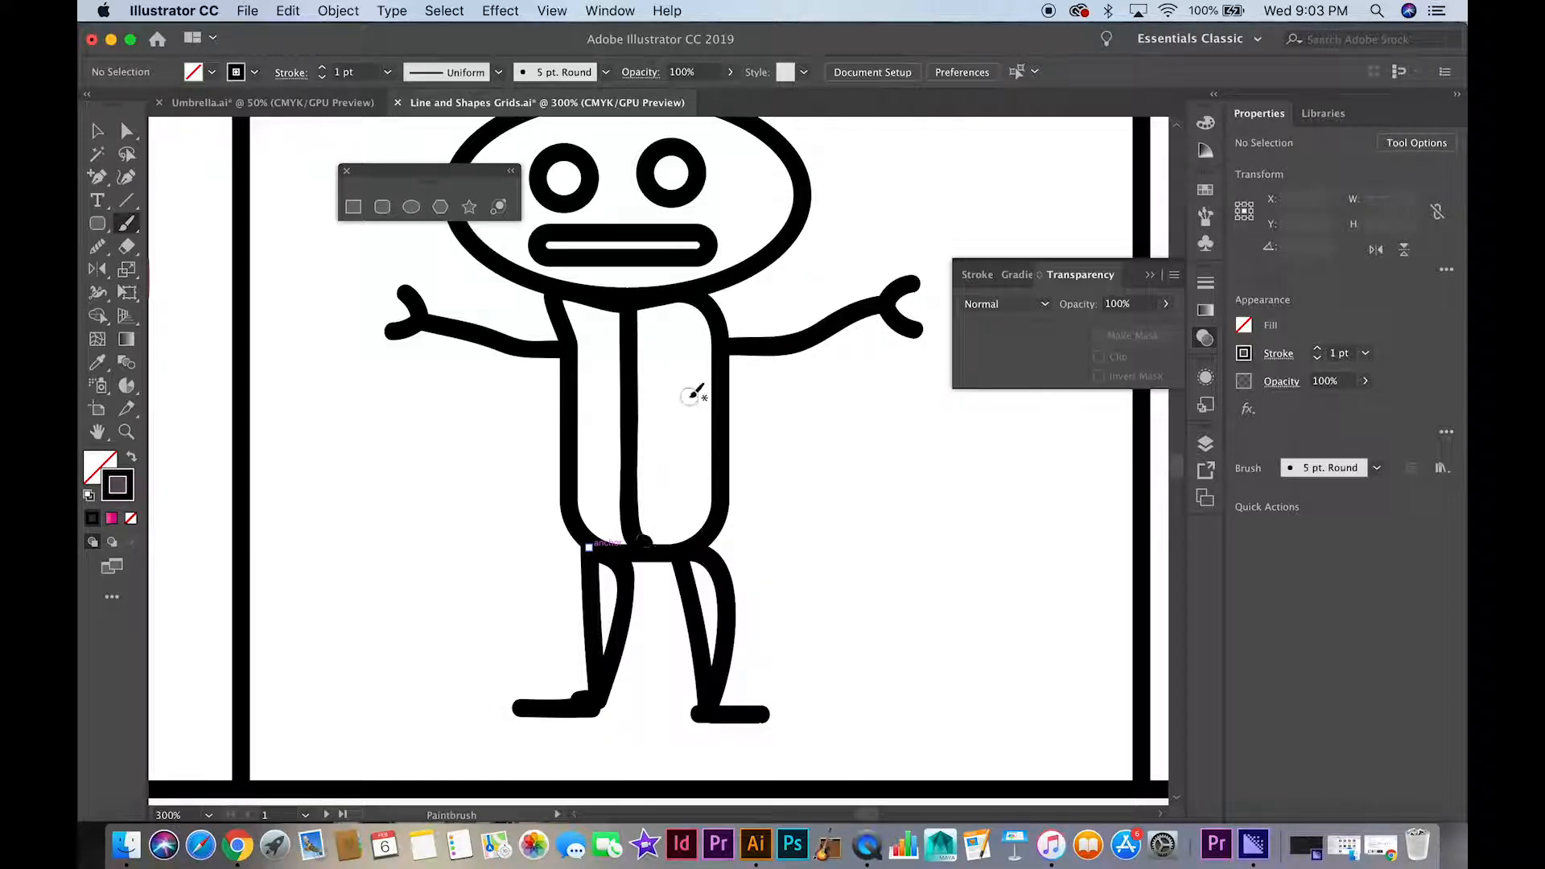
mouse_move(573, 391)
mouse_down()
mouse_move(718, 392)
mouse_move(660, 543)
mouse_up()
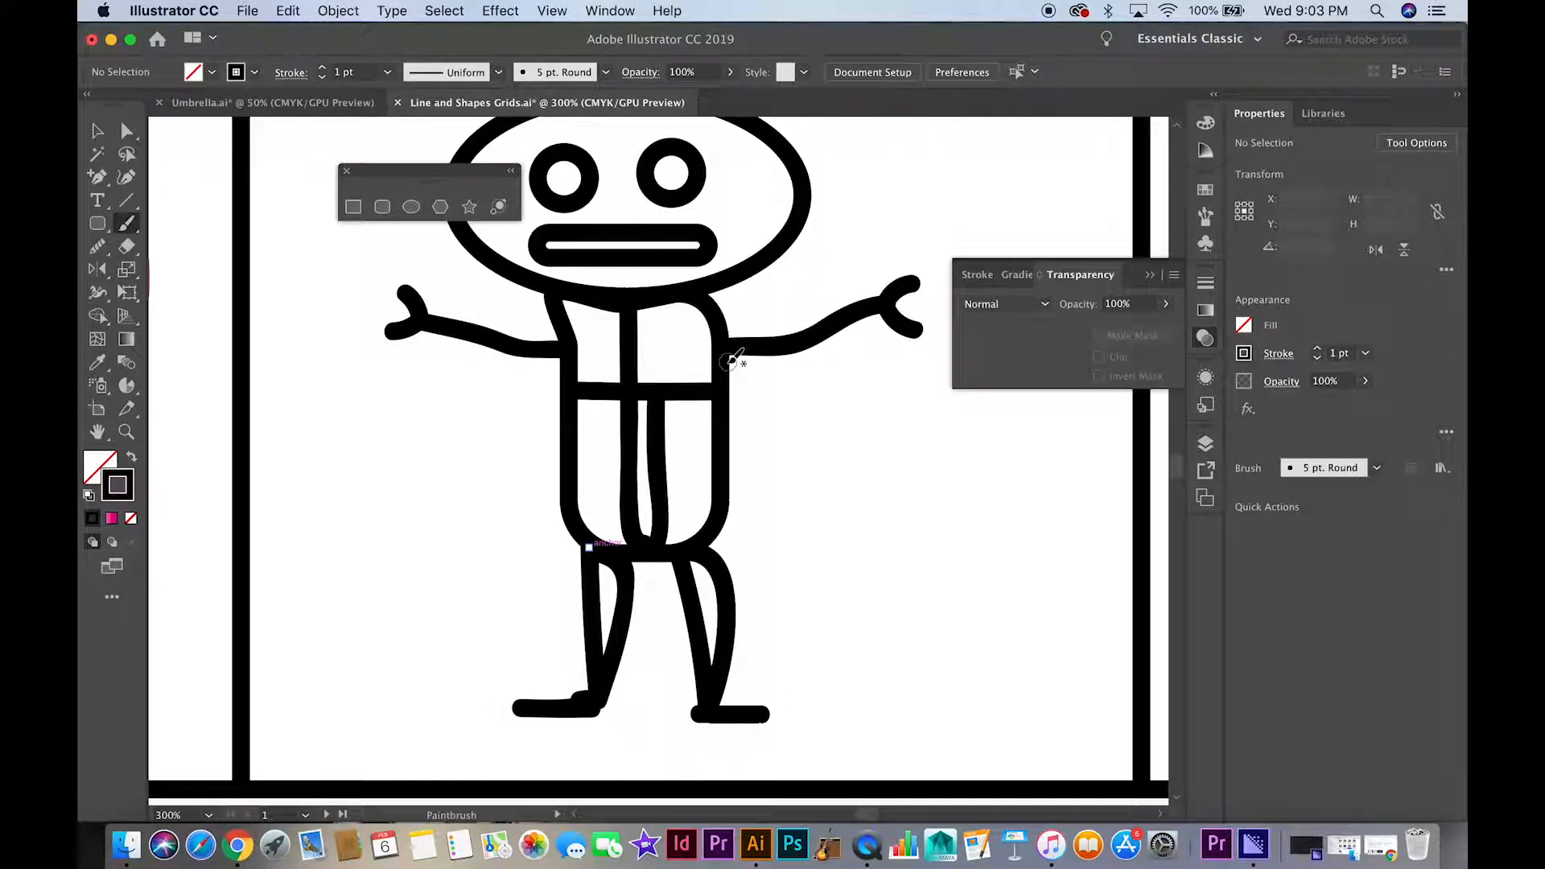
key(z)
alt+click(749, 380)
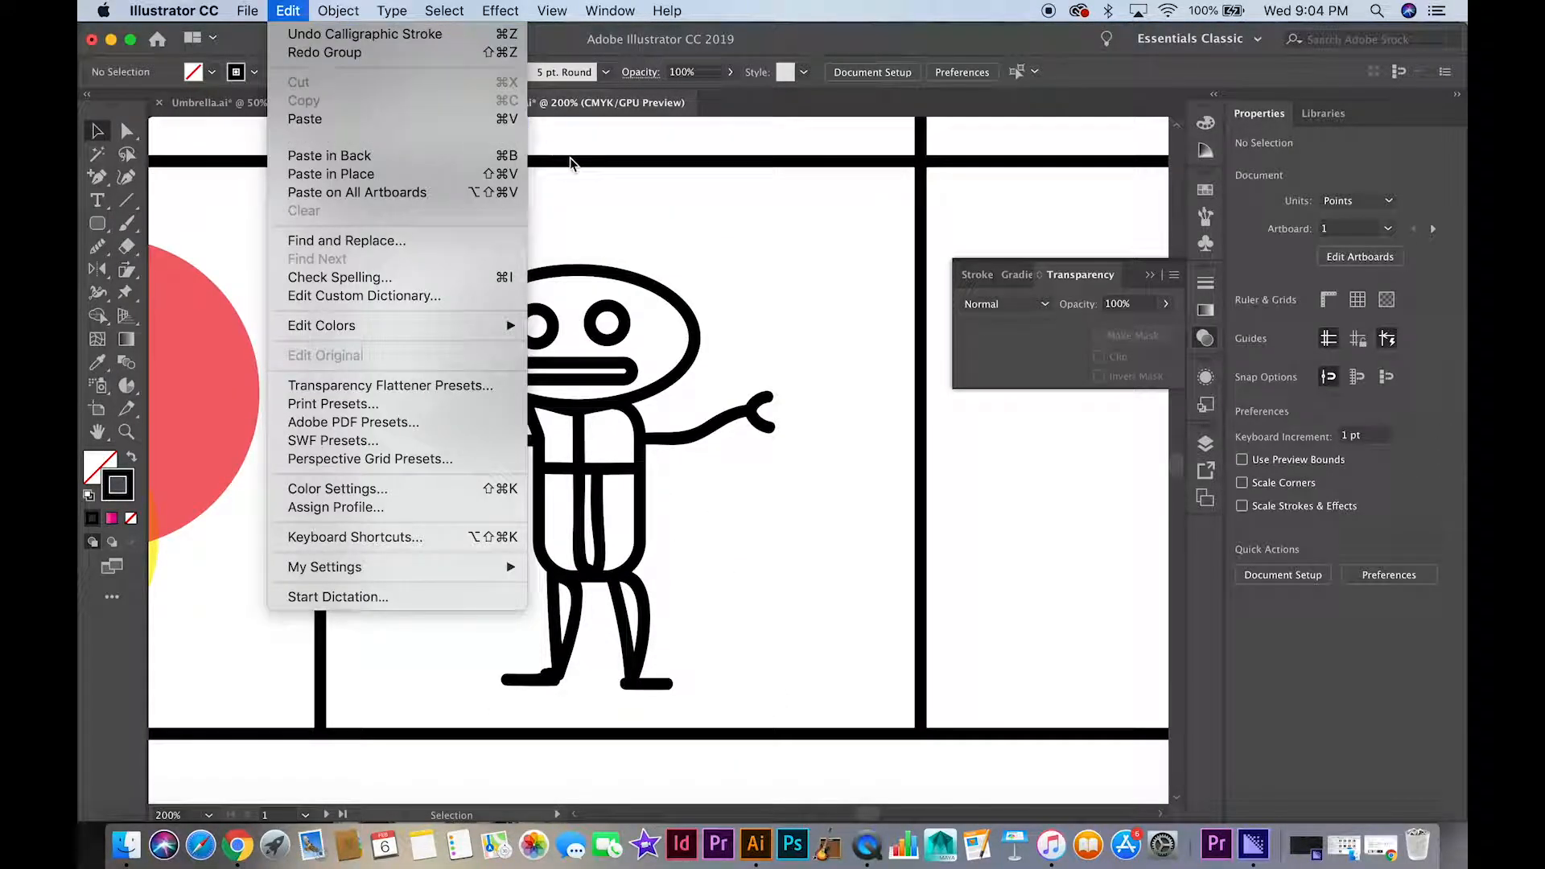
Group all parts of the character and shift the group slightly up and to the right in its cell.
click(696, 265)
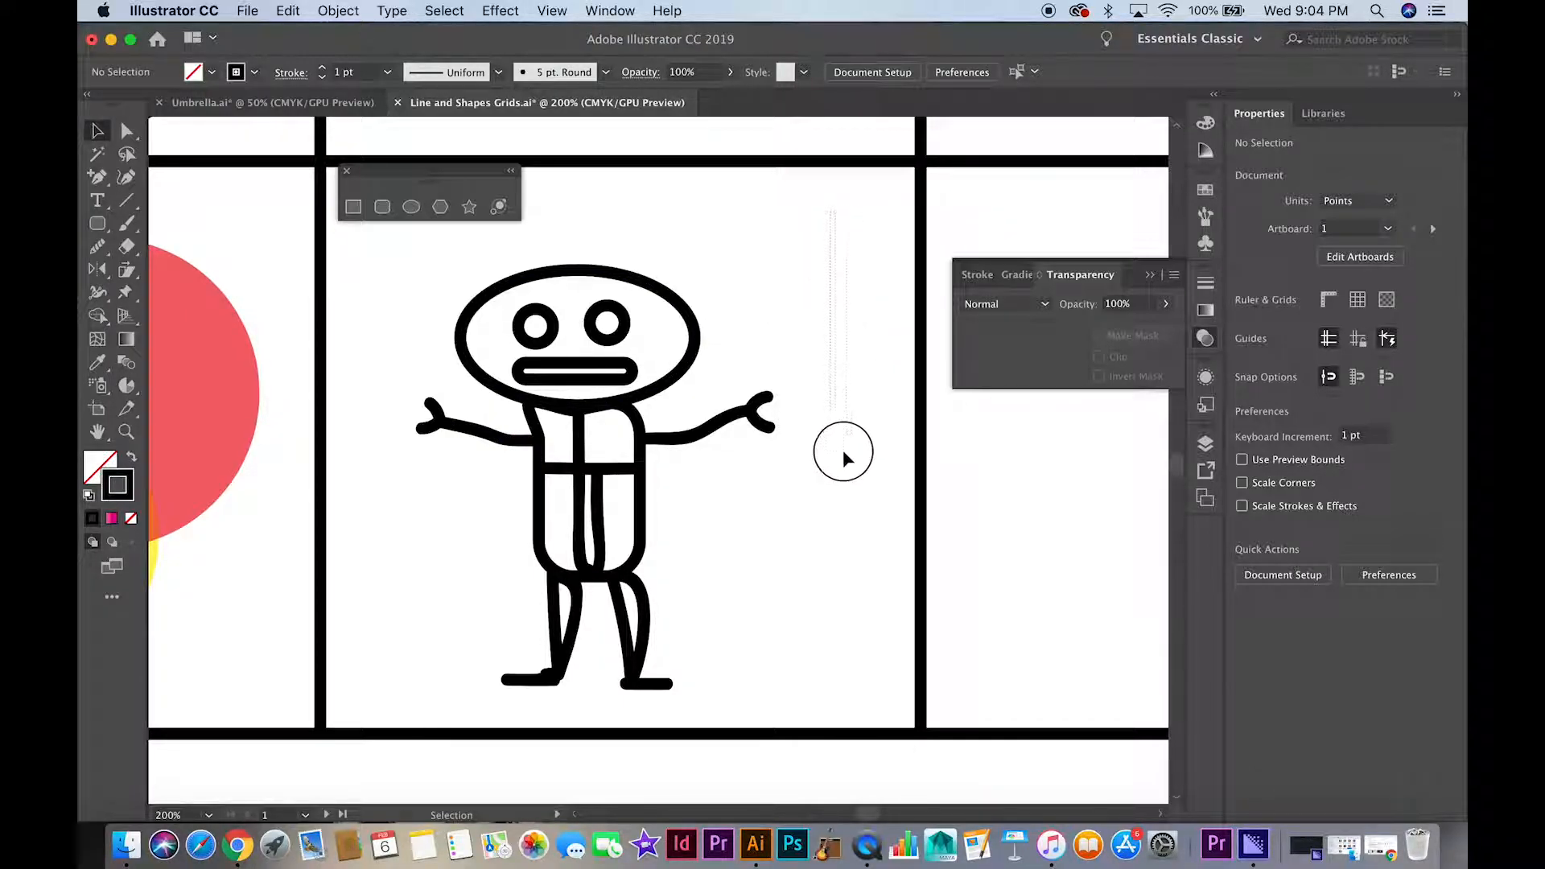
drag(667, 599, 402, 693)
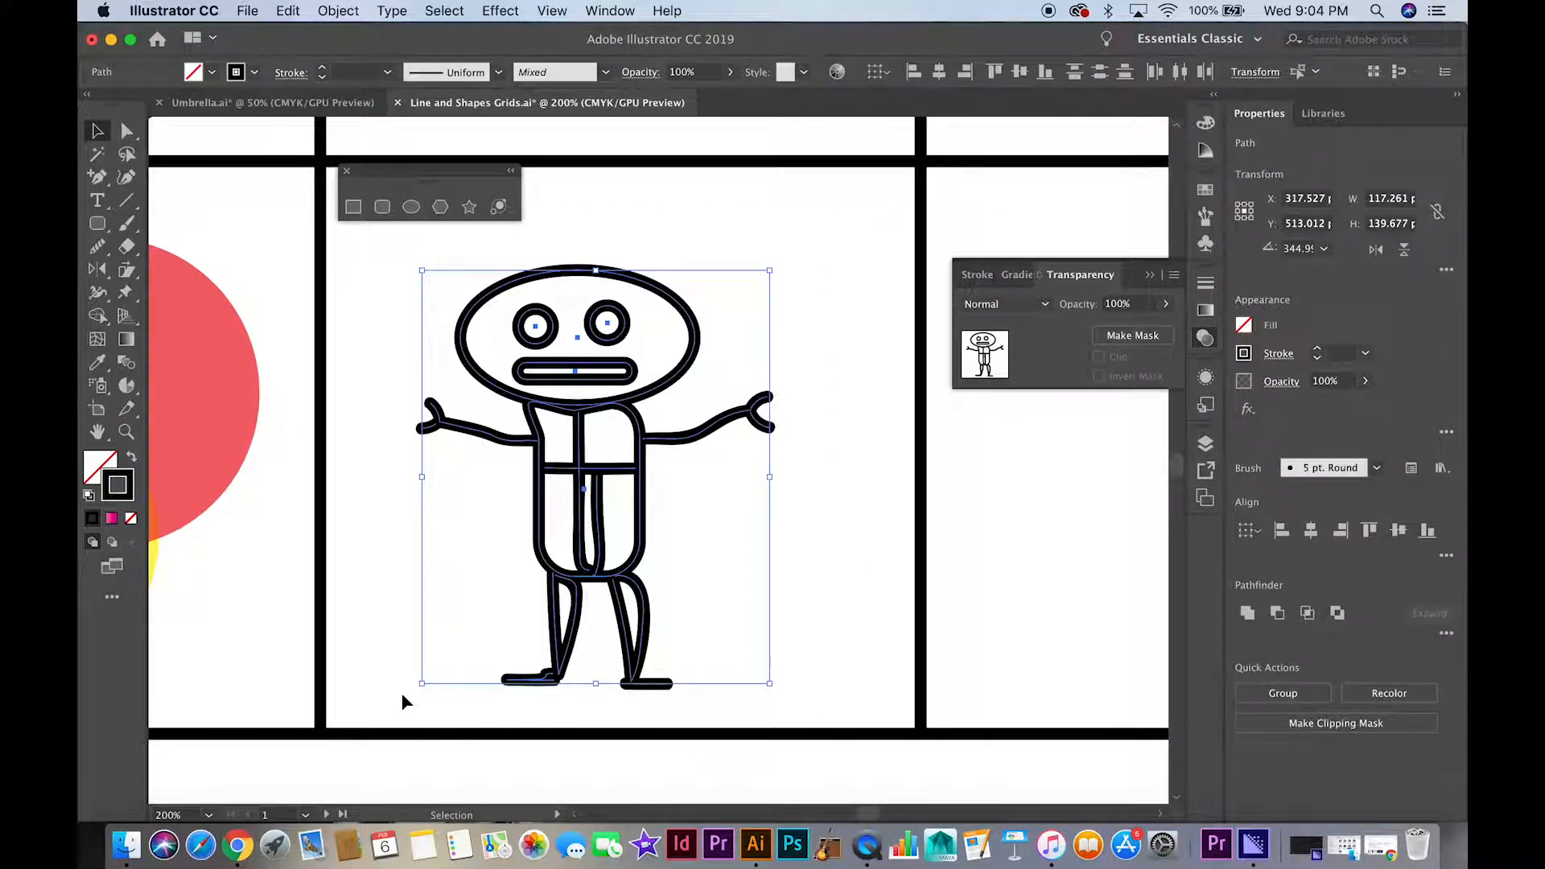
right_click(674, 370)
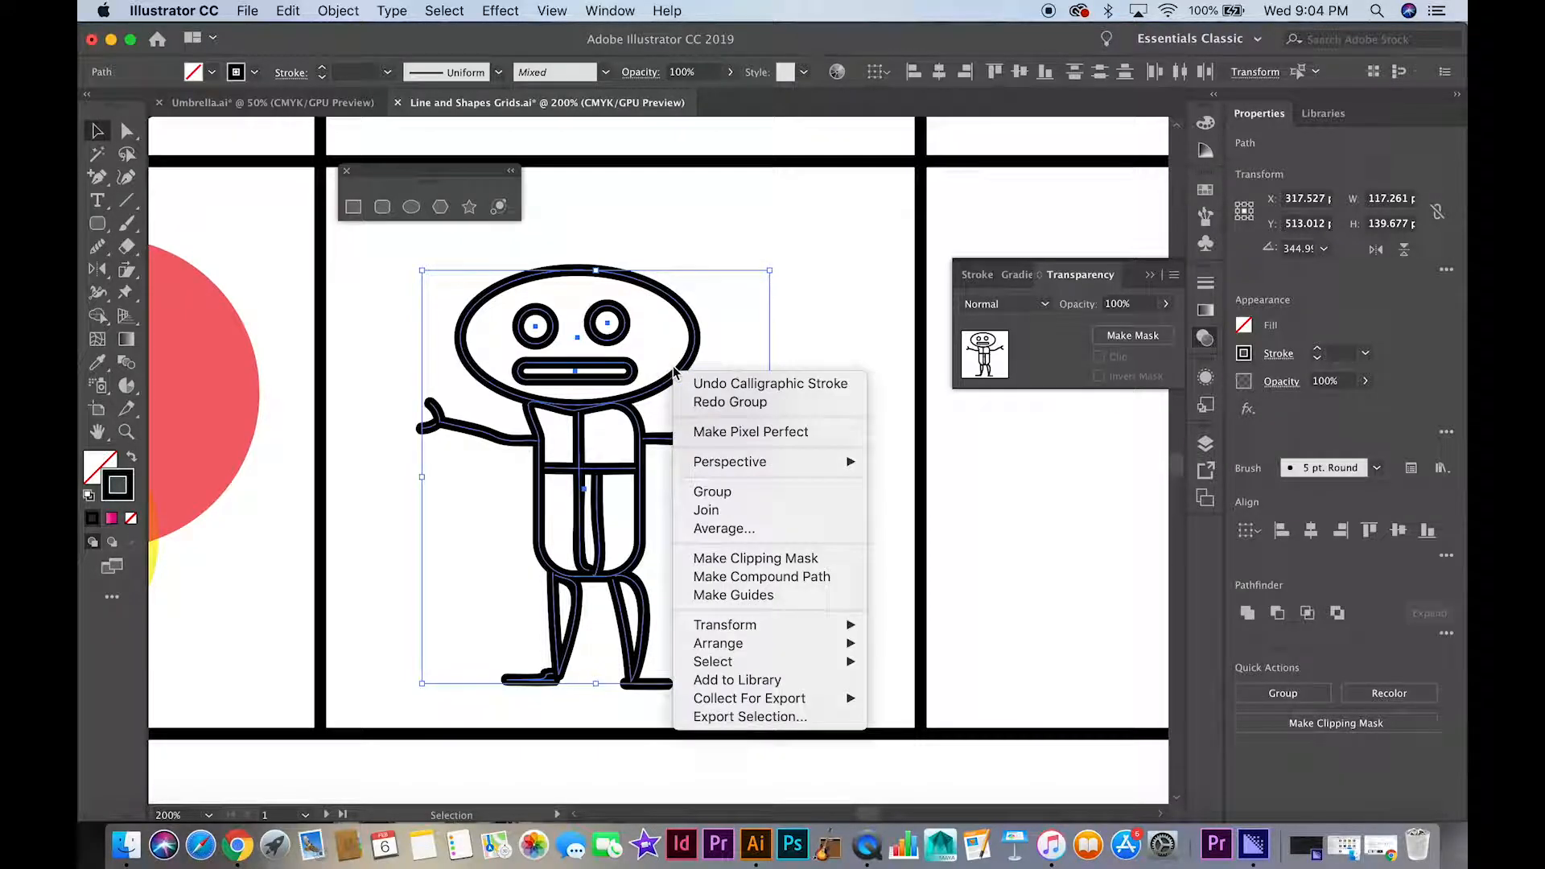
click(707, 494)
mouse_move(637, 402)
mouse_down()
mouse_move(687, 385)
mouse_move(661, 390)
mouse_up()
Pose the character with the Puppet Warp tool, pinning and bending the head outline and shifting the lower torso.
key(e)
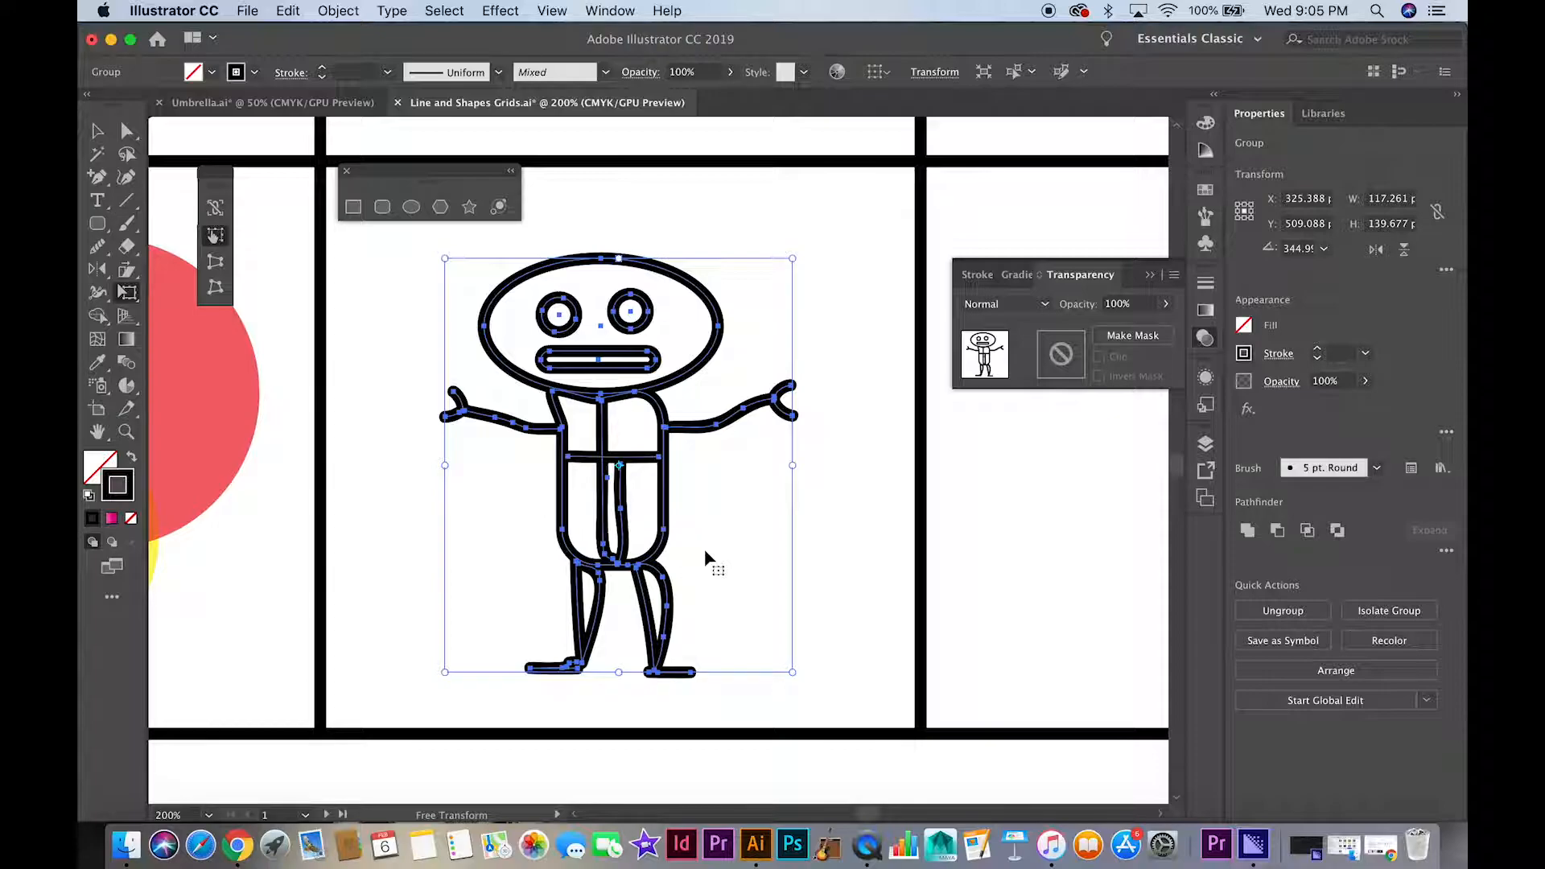
drag(127, 292, 211, 295)
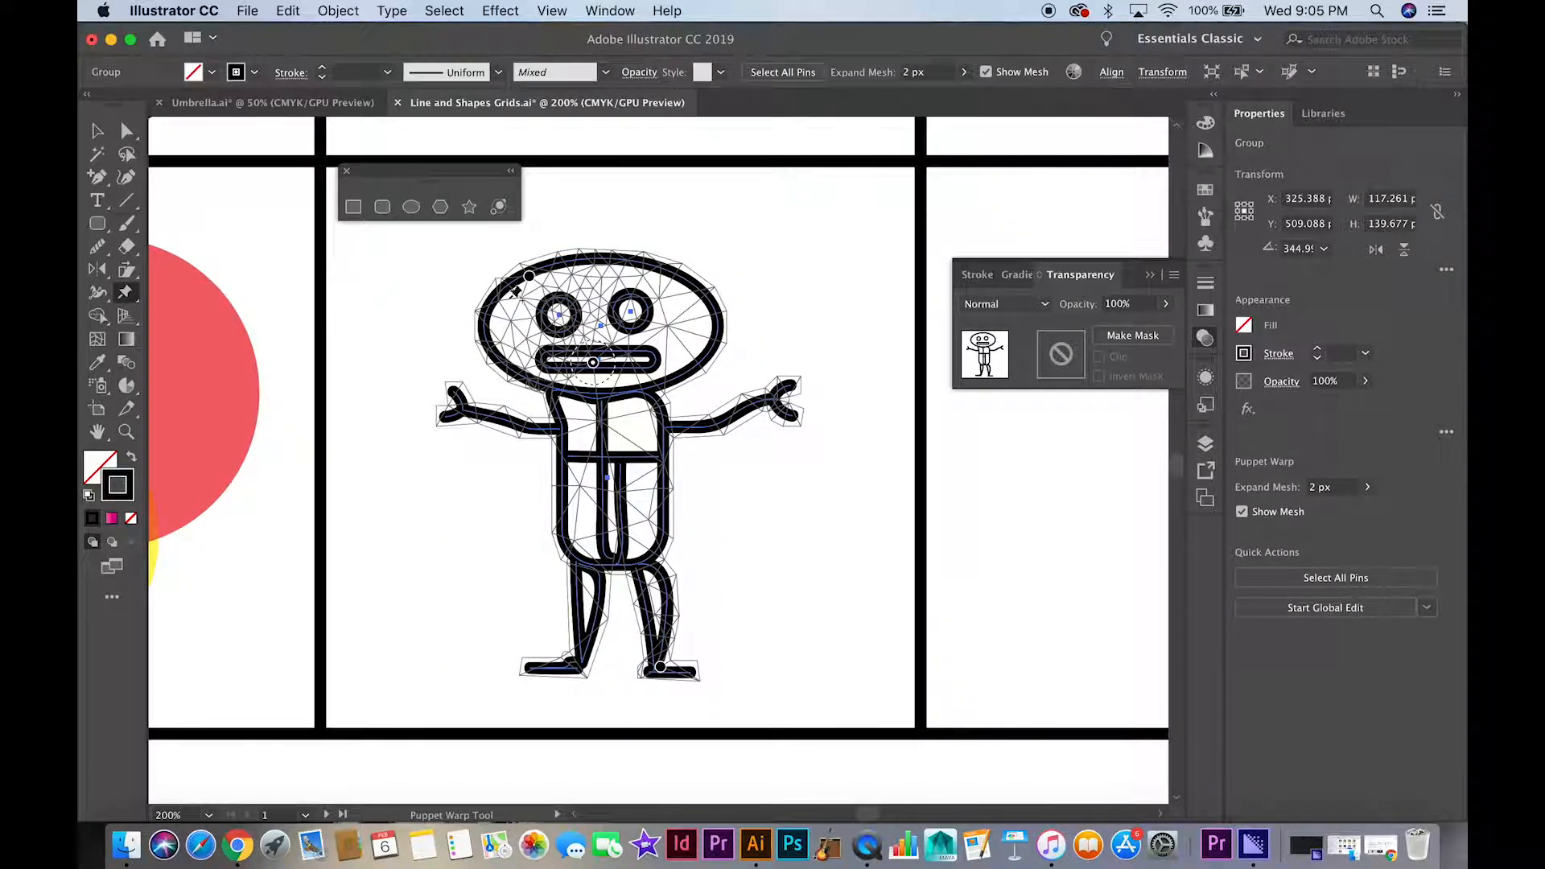
click(515, 252)
mouse_move(514, 252)
mouse_down()
mouse_move(535, 257)
mouse_move(533, 243)
mouse_up()
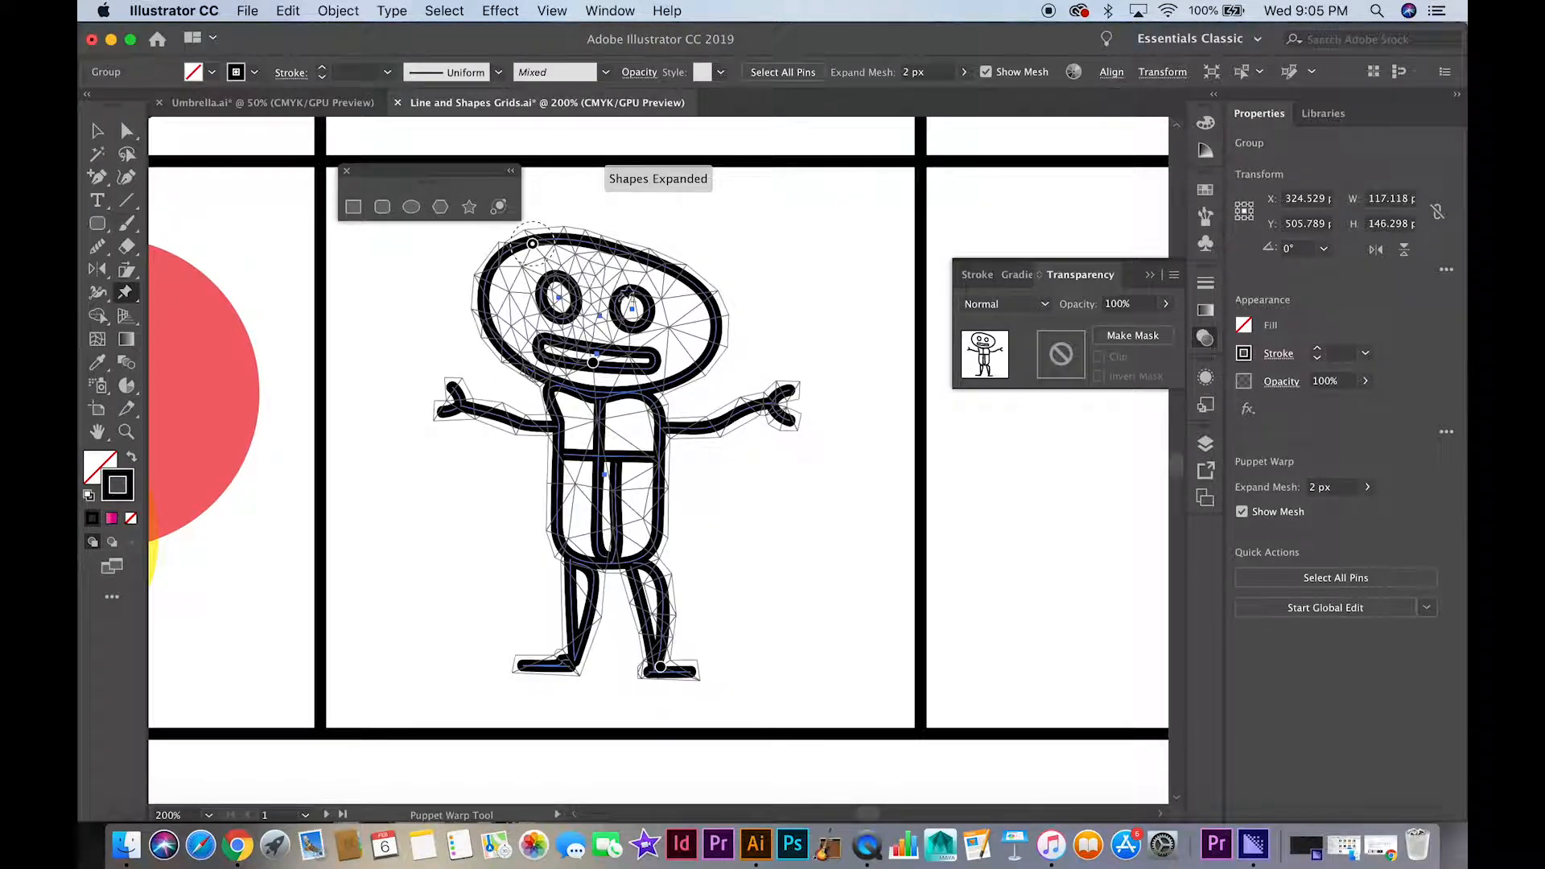
drag(711, 343, 707, 323)
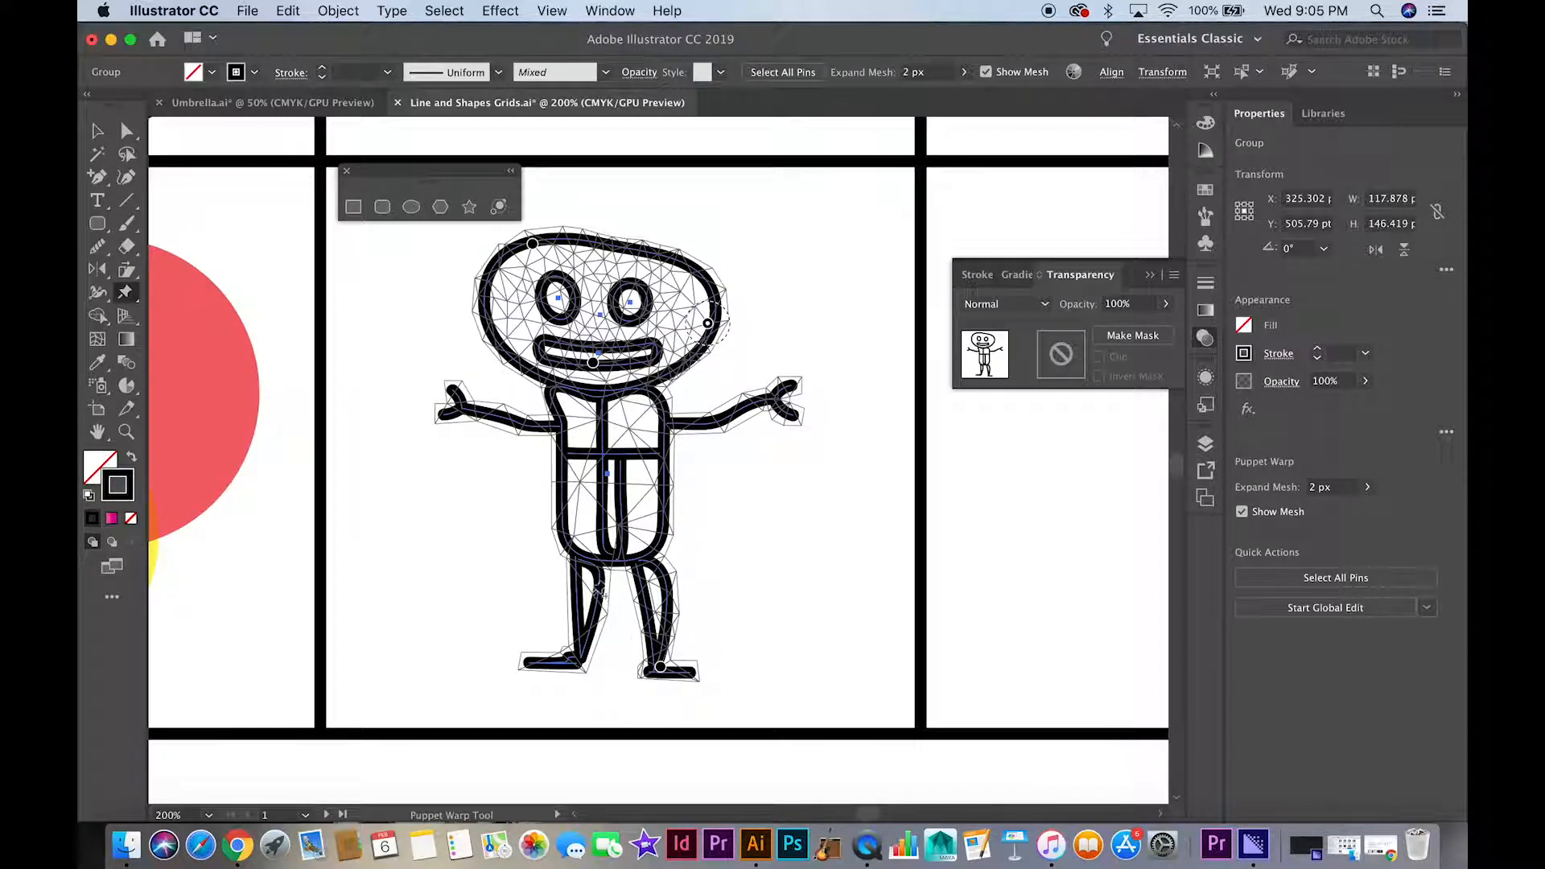
click(581, 532)
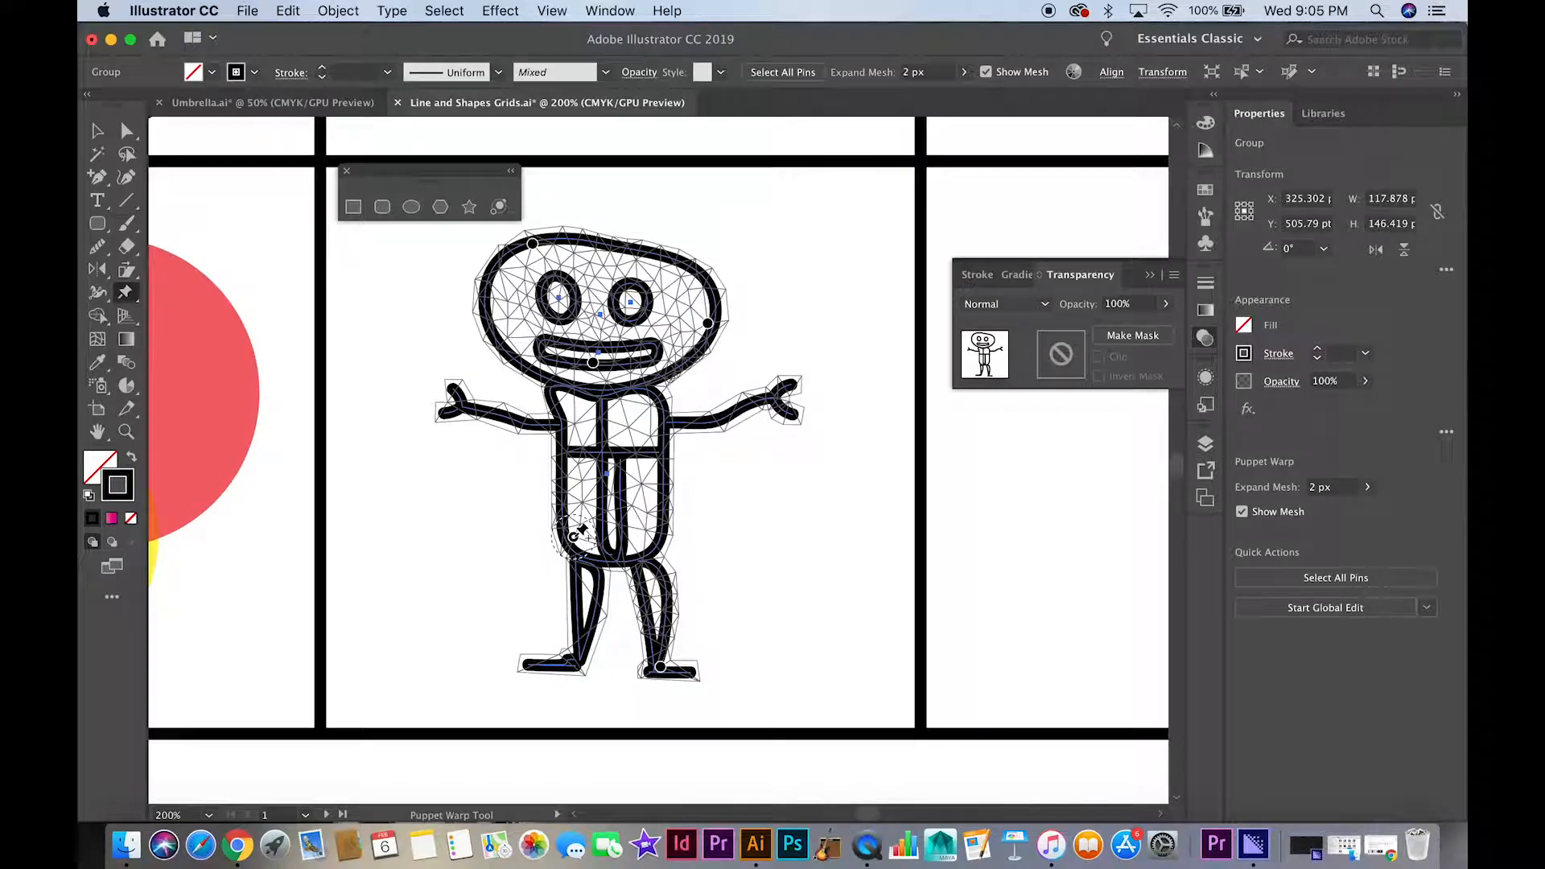
drag(579, 534, 543, 501)
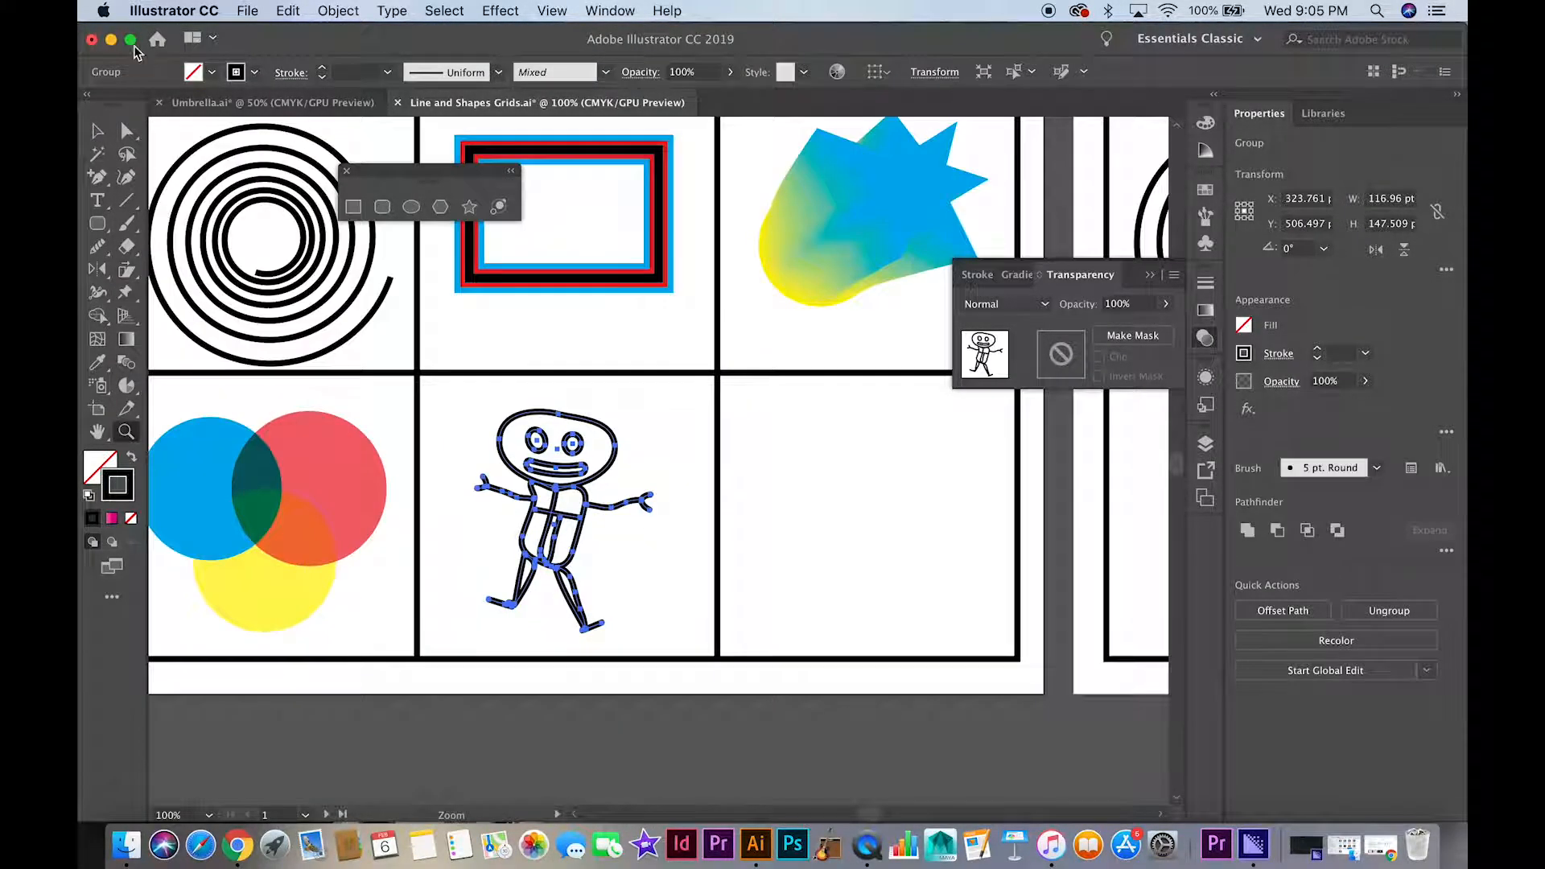
Duplicate the posed character into the empty cell directly to its right.
click(96, 132)
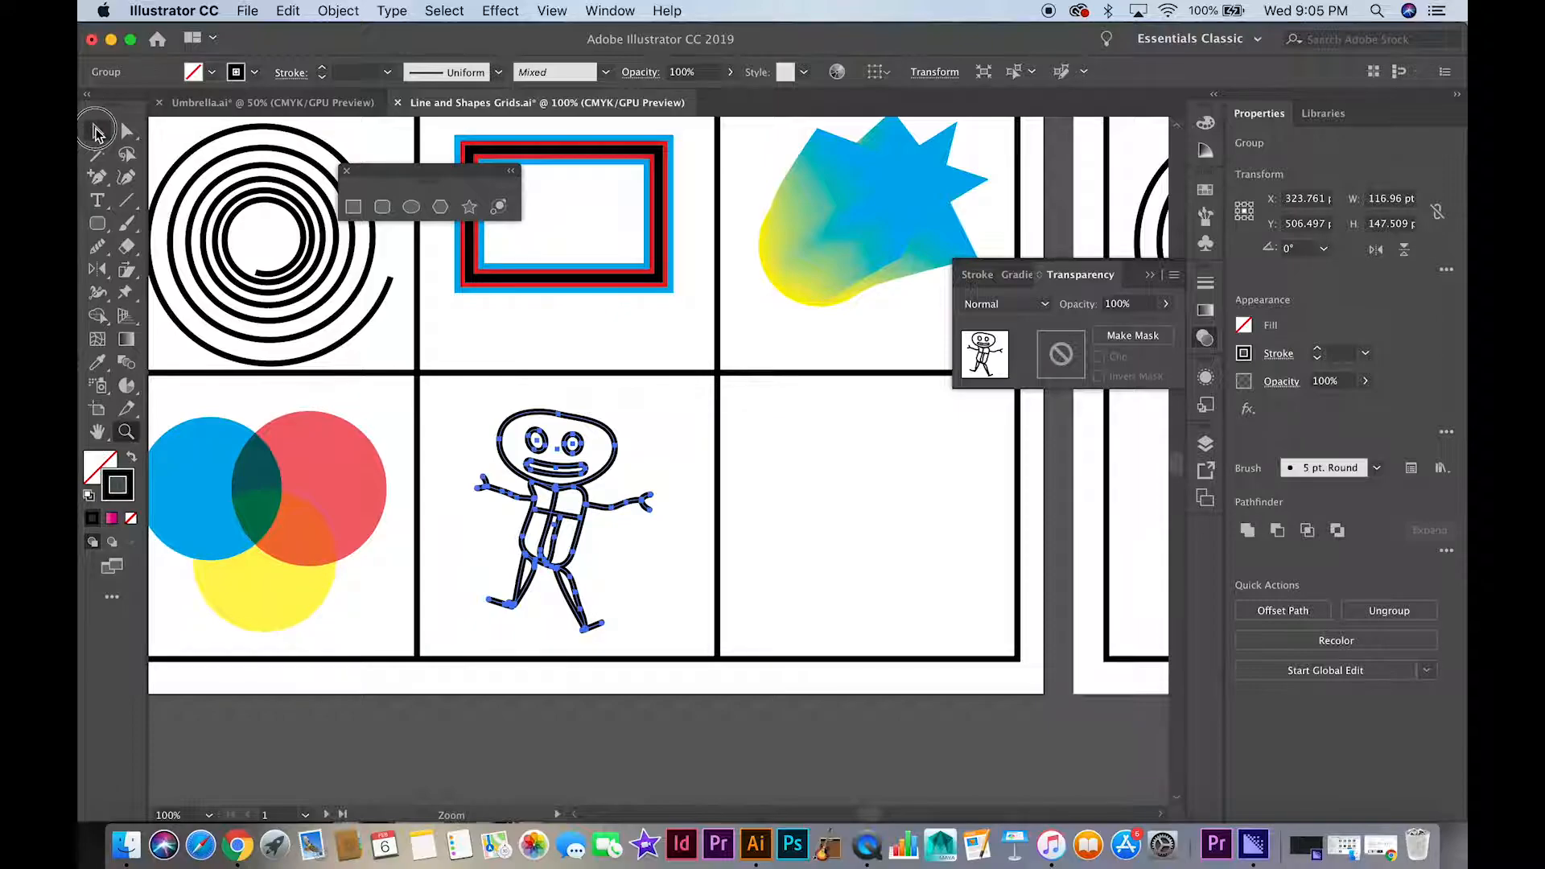
click(655, 506)
click(593, 503)
key(a)
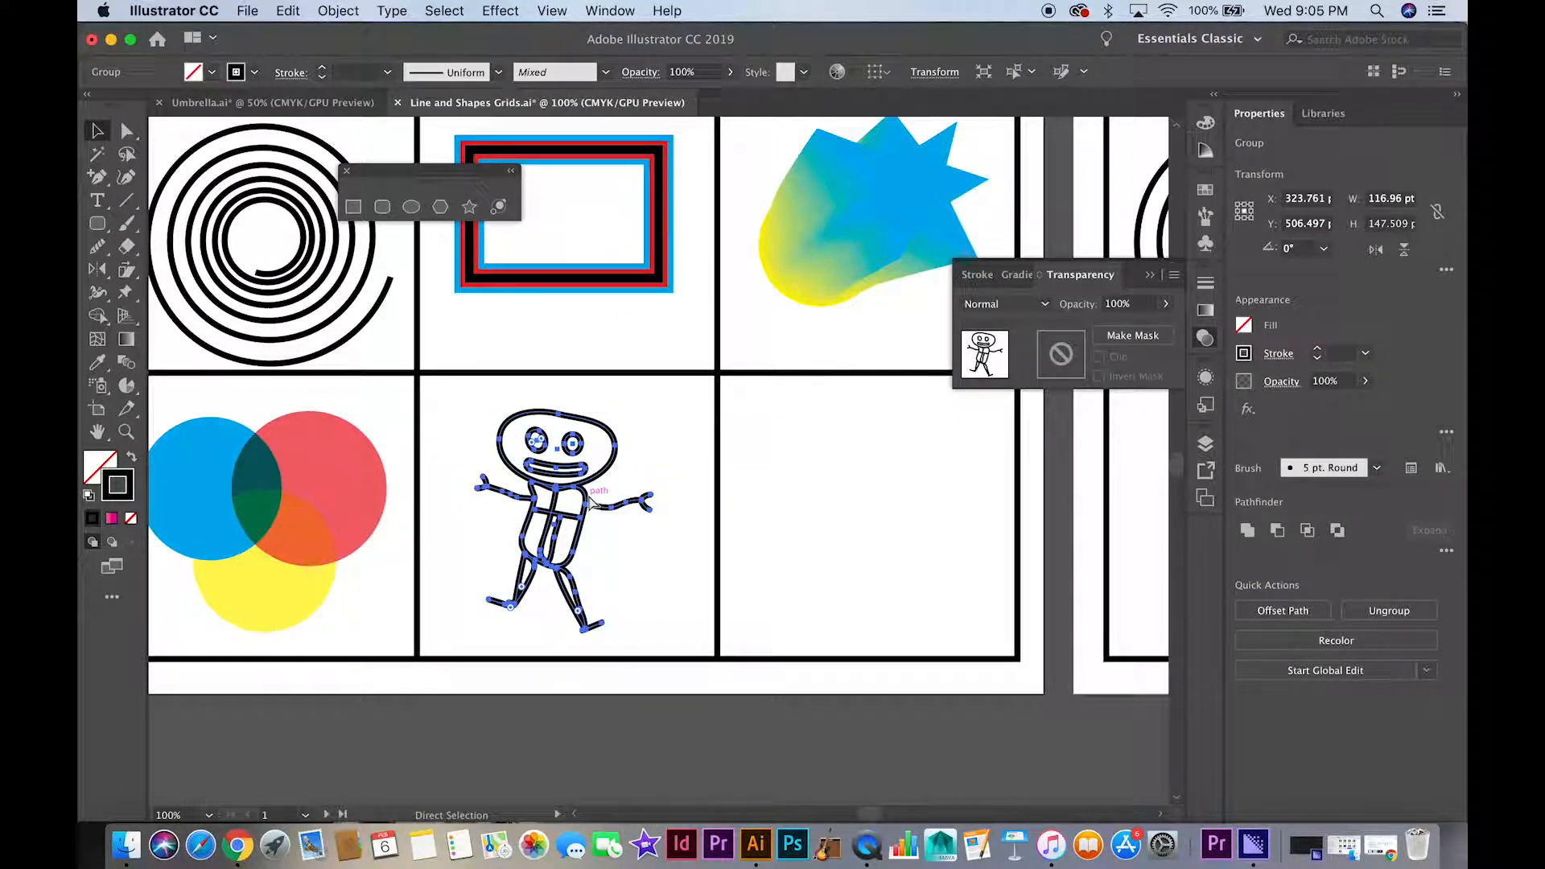
drag(591, 500, 893, 394)
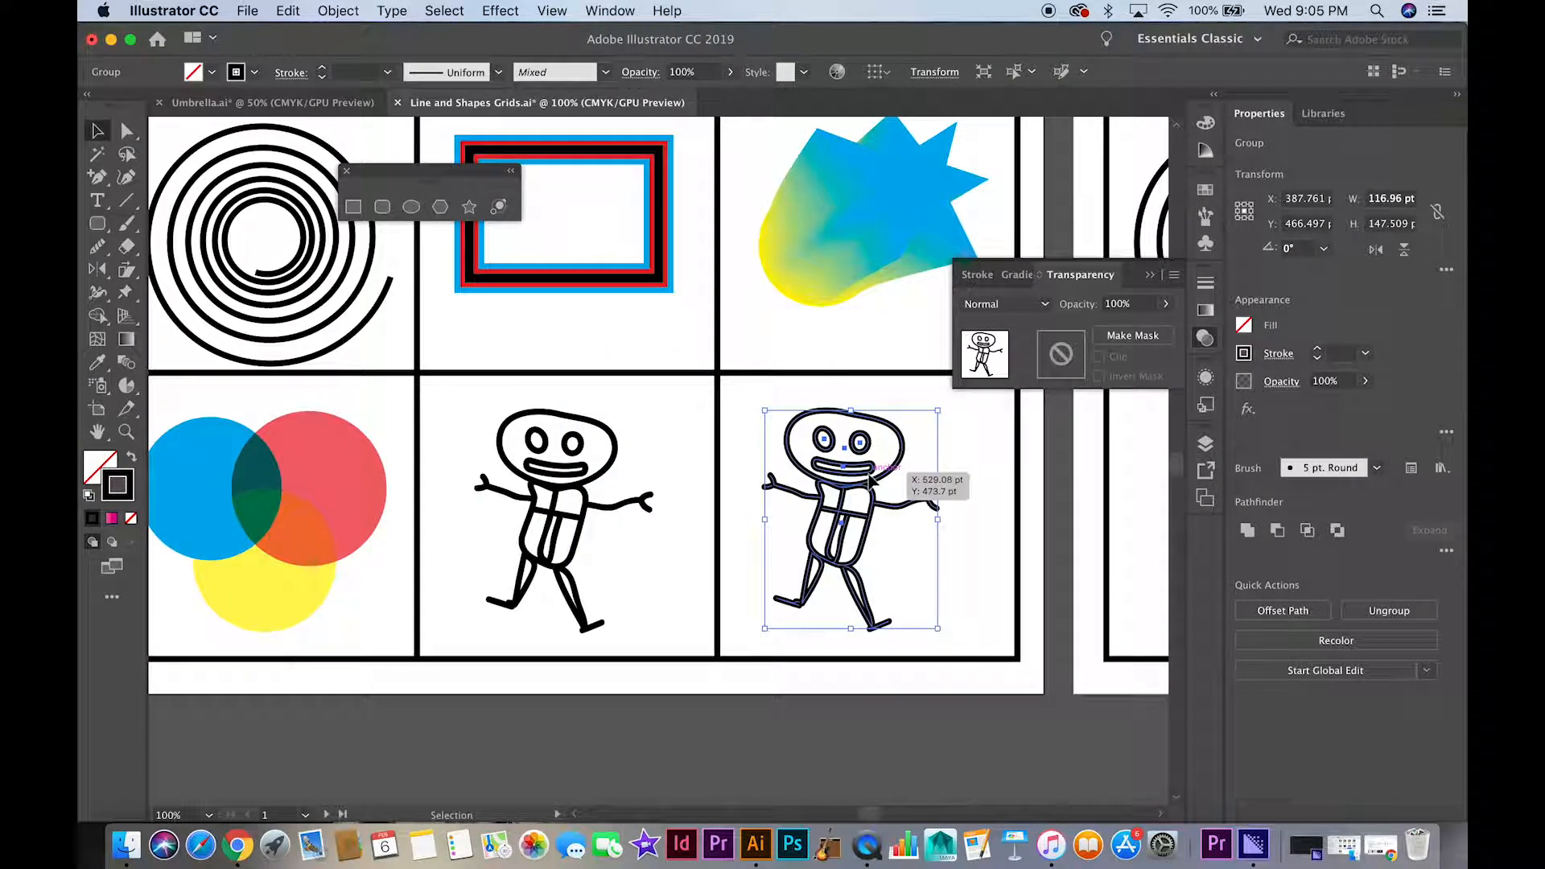
Give the copied character a different pose with Puppet Warp by lowering the left side of its head and its left foot.
click(127, 294)
drag(811, 413, 815, 440)
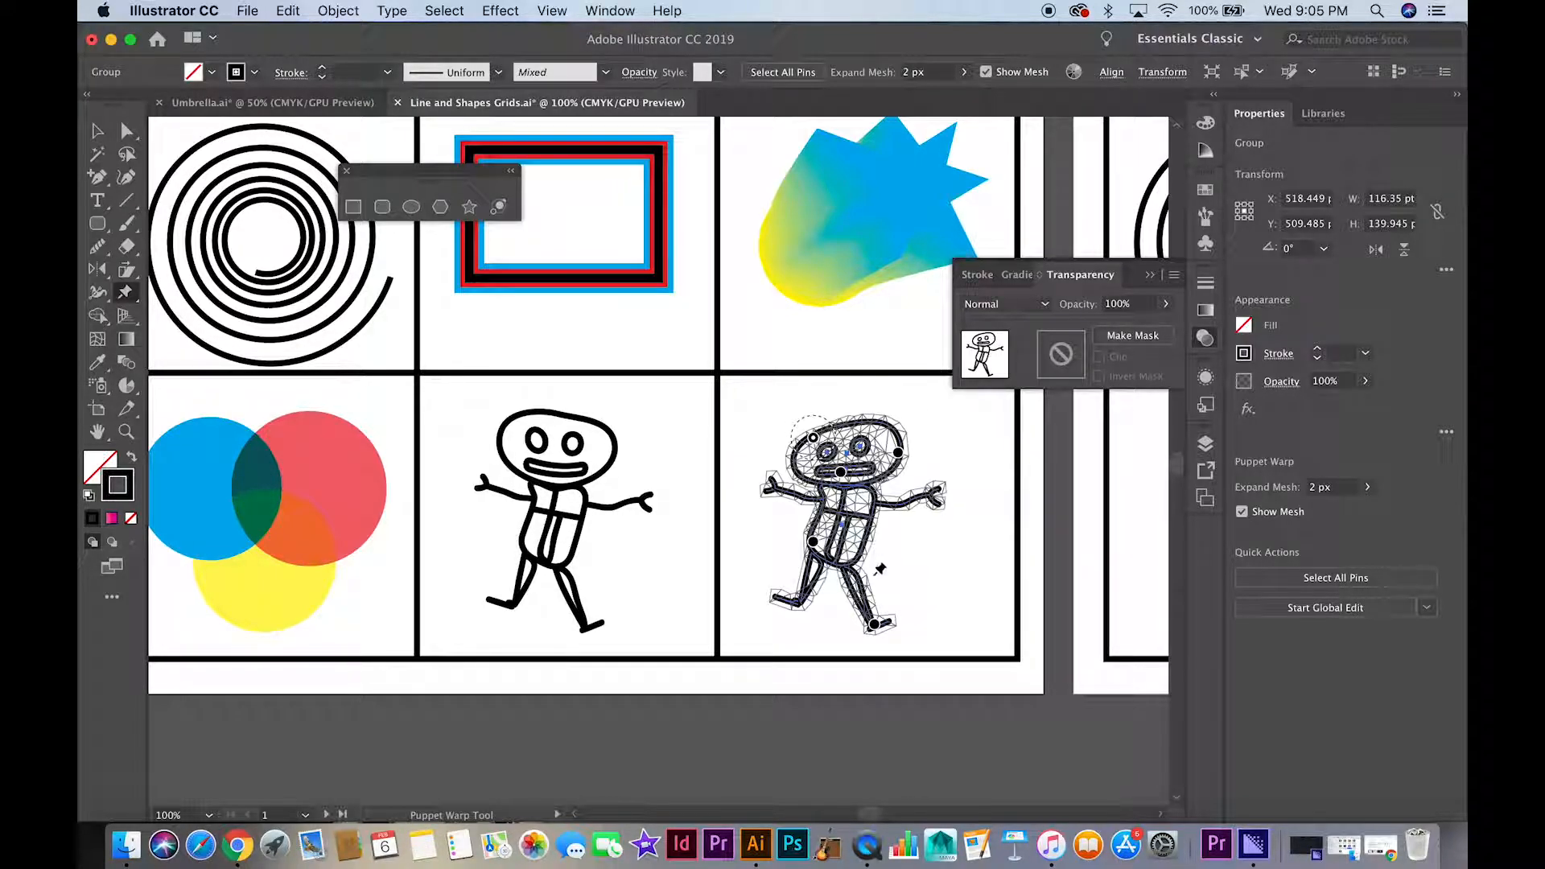
drag(807, 588, 809, 627)
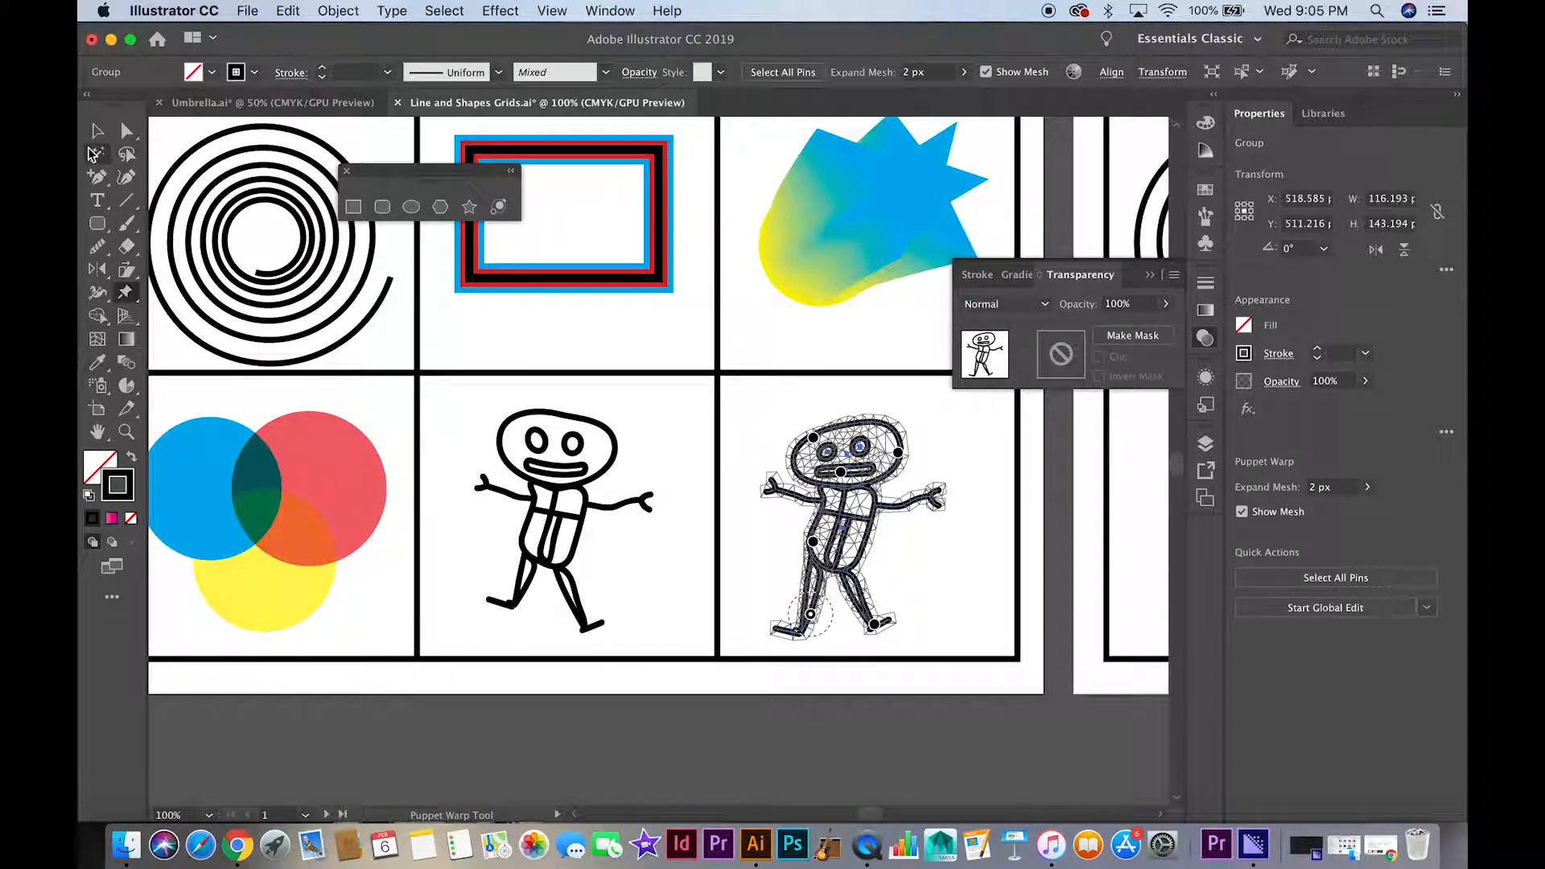
click(97, 131)
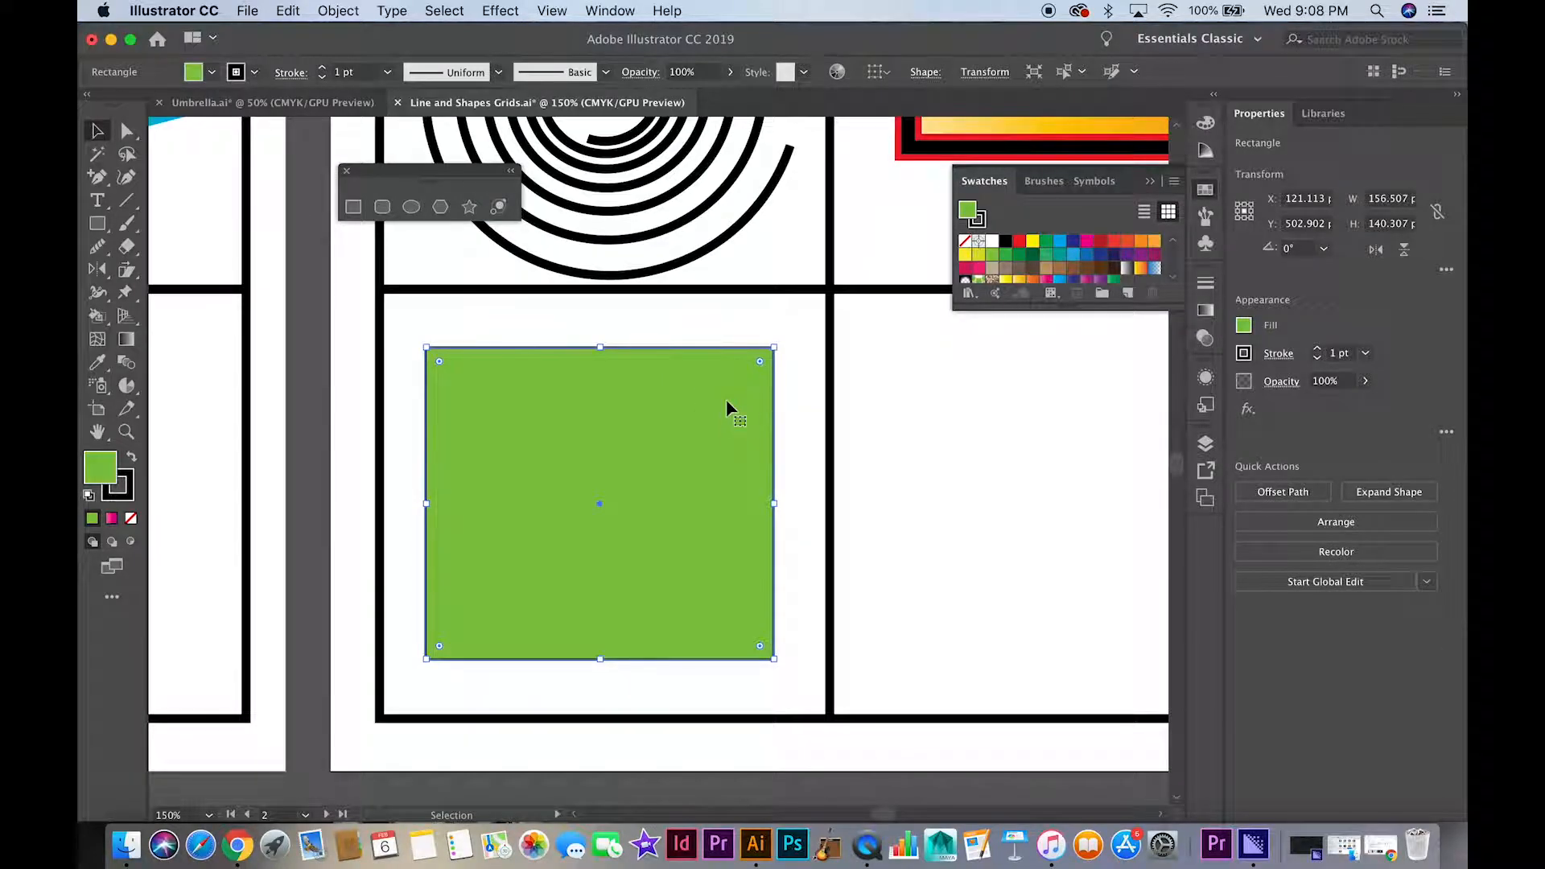
Open the Nature_Animal Skins pattern swatch library for the green rectangle on artboard 2.
click(1205, 190)
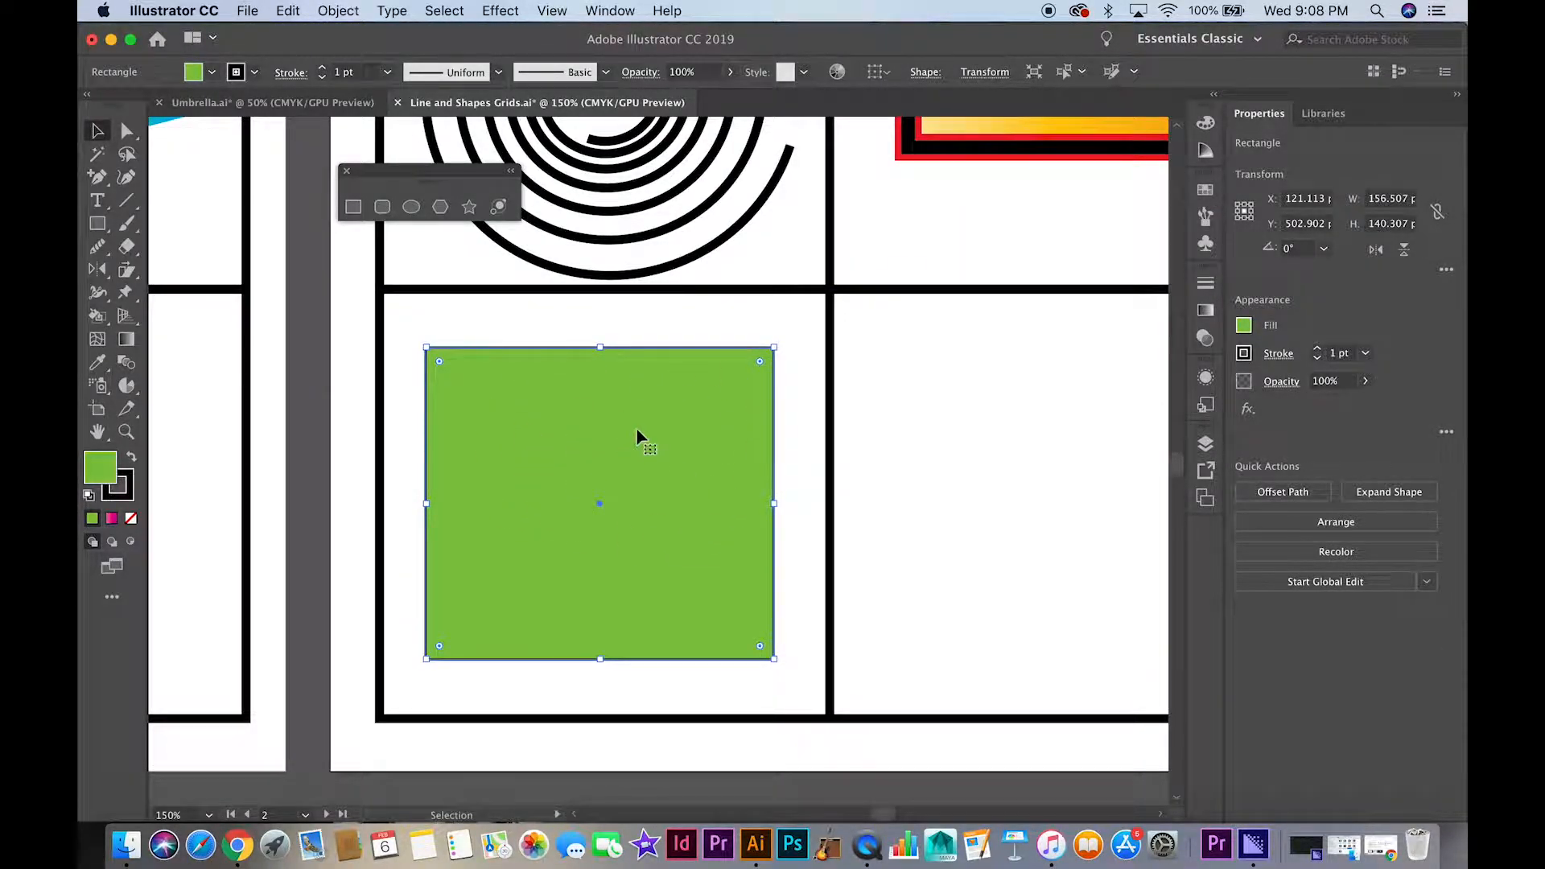
click(1206, 190)
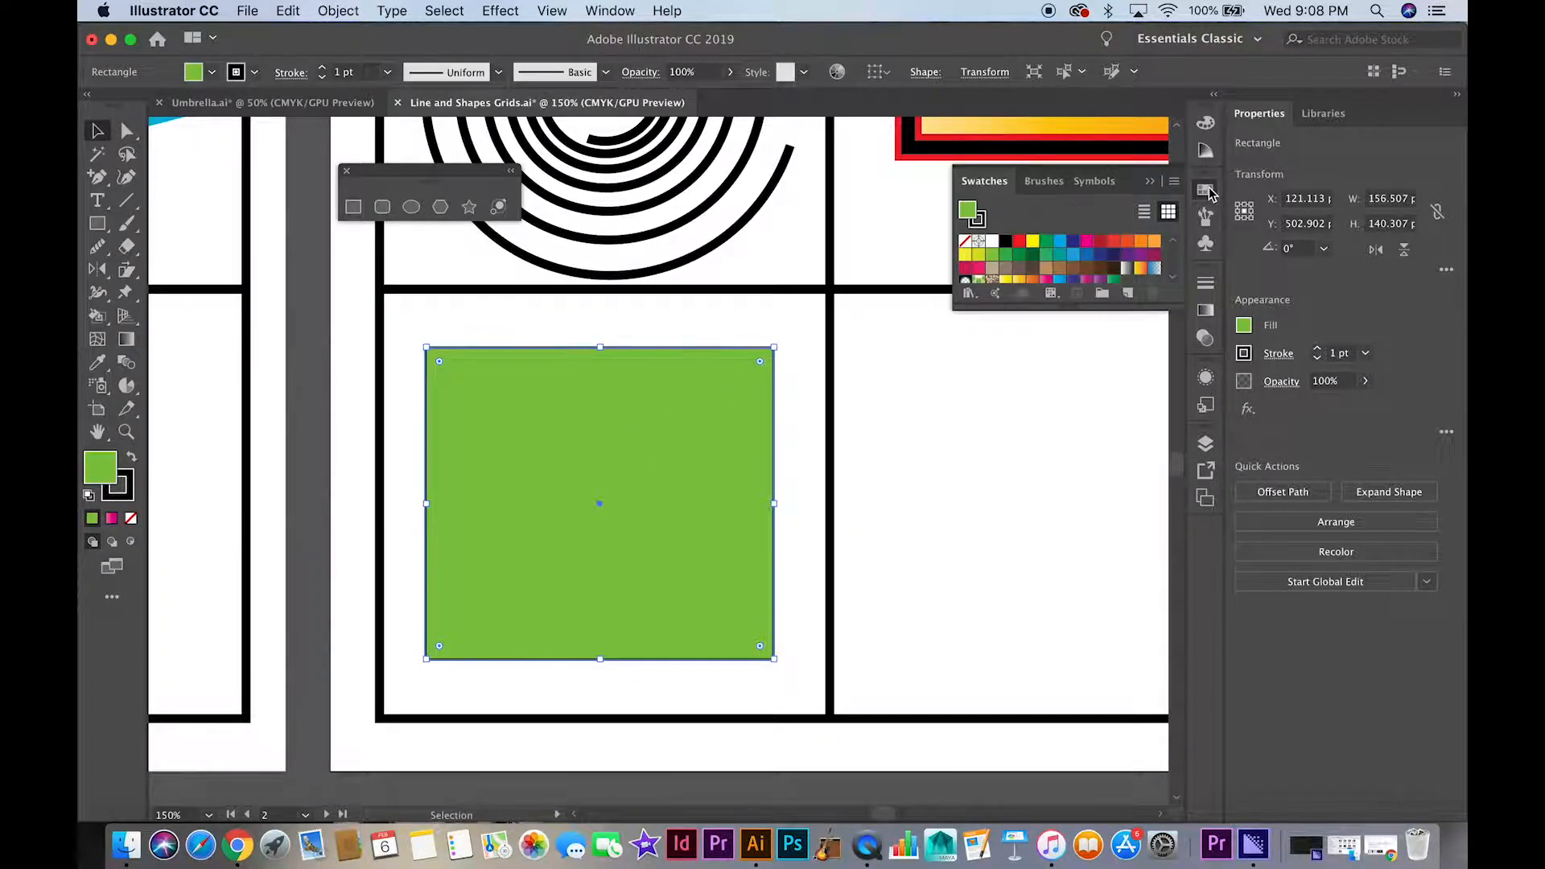
click(970, 293)
mouse_move(1016, 580)
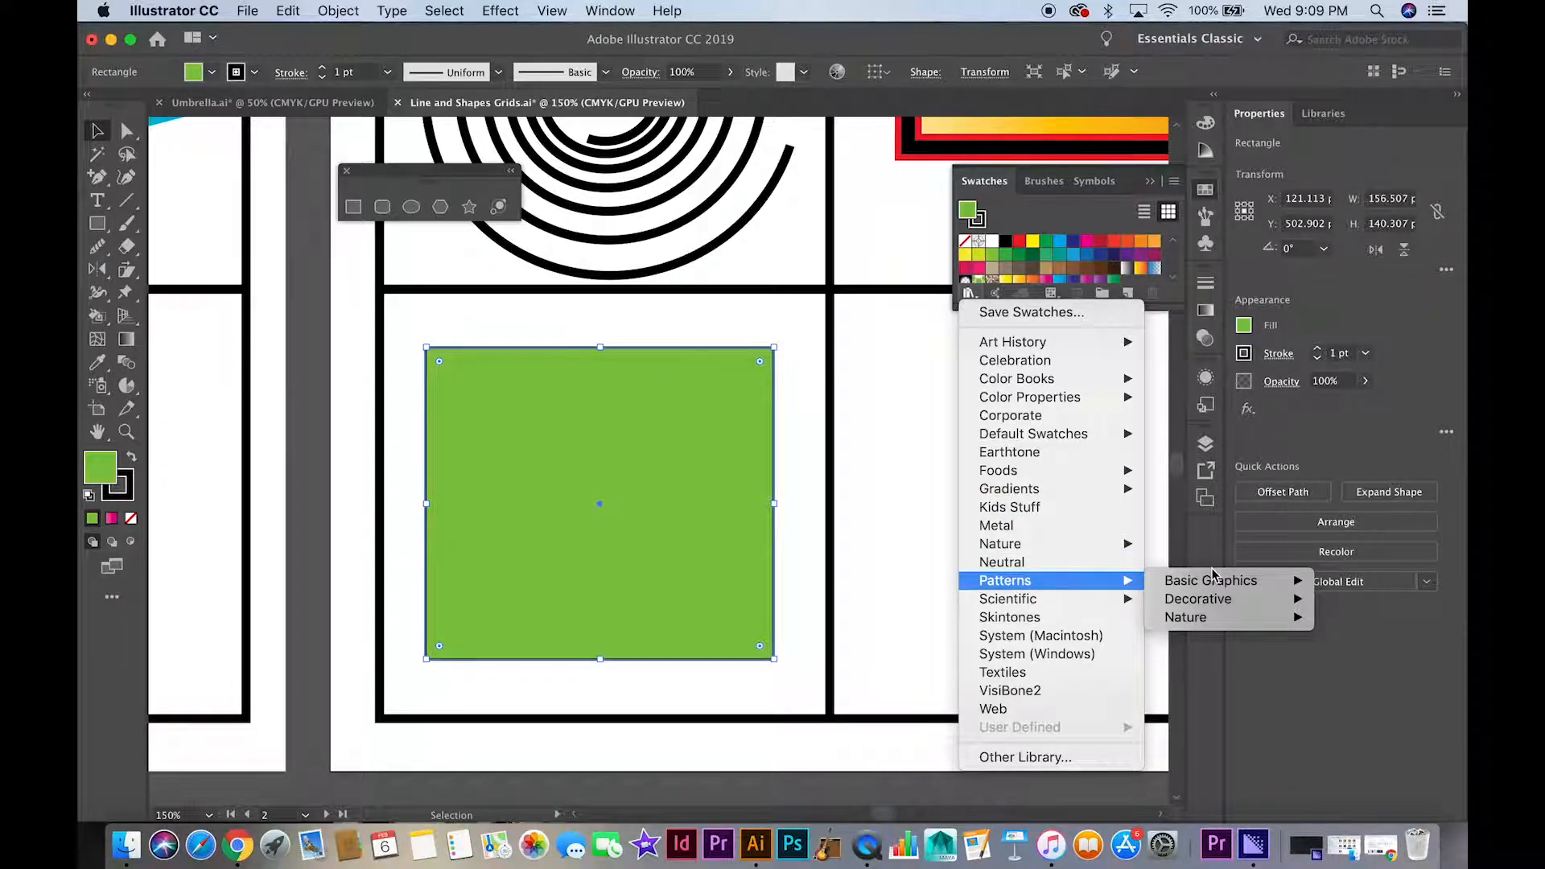
mouse_move(1217, 588)
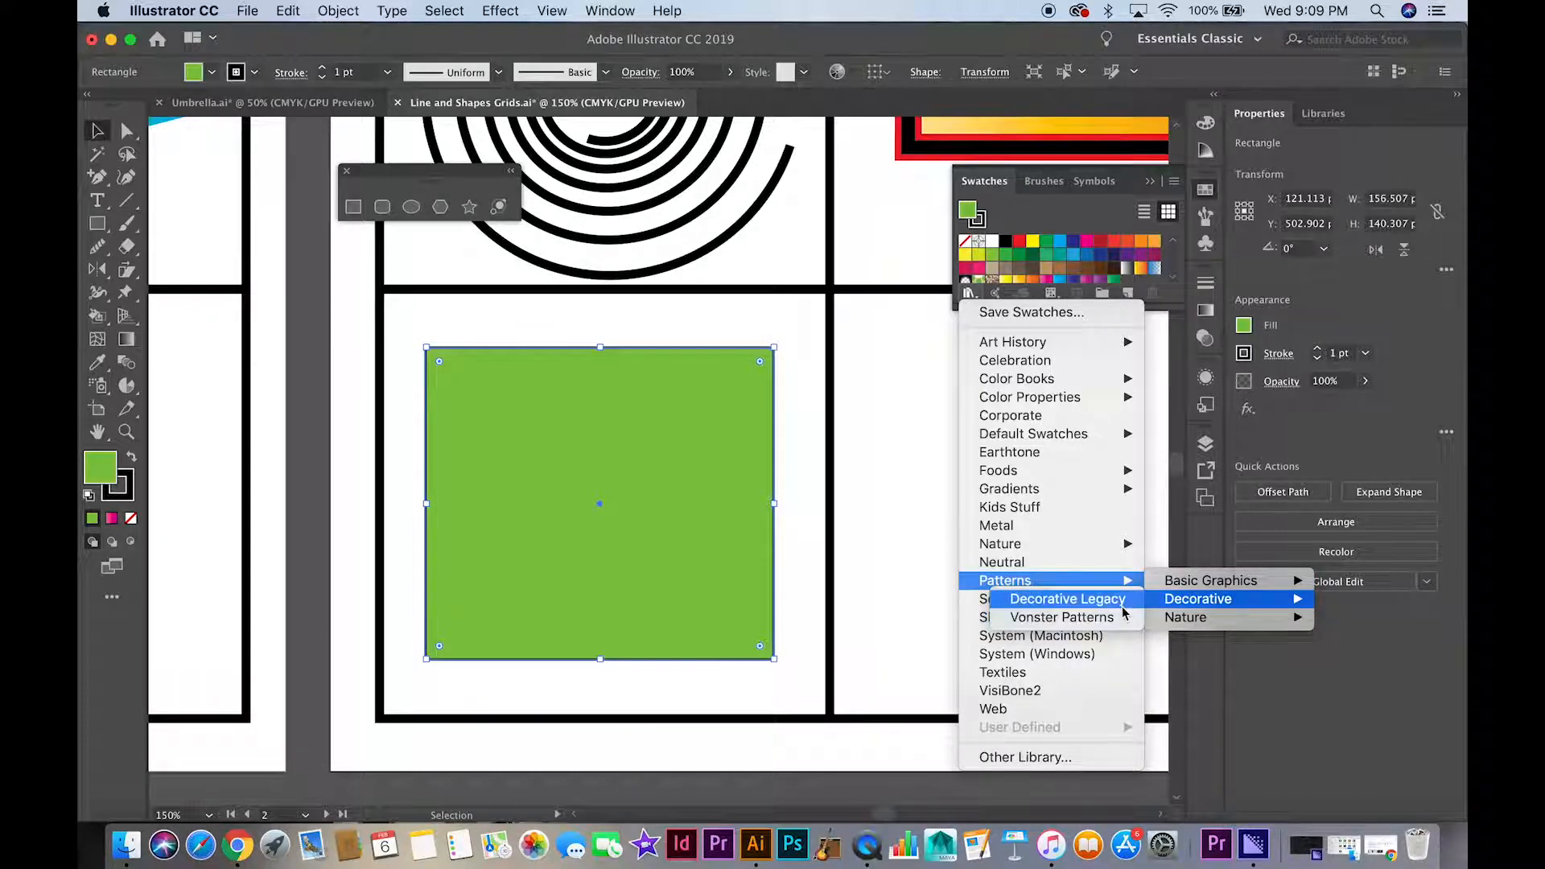
mouse_move(1175, 624)
click(1099, 620)
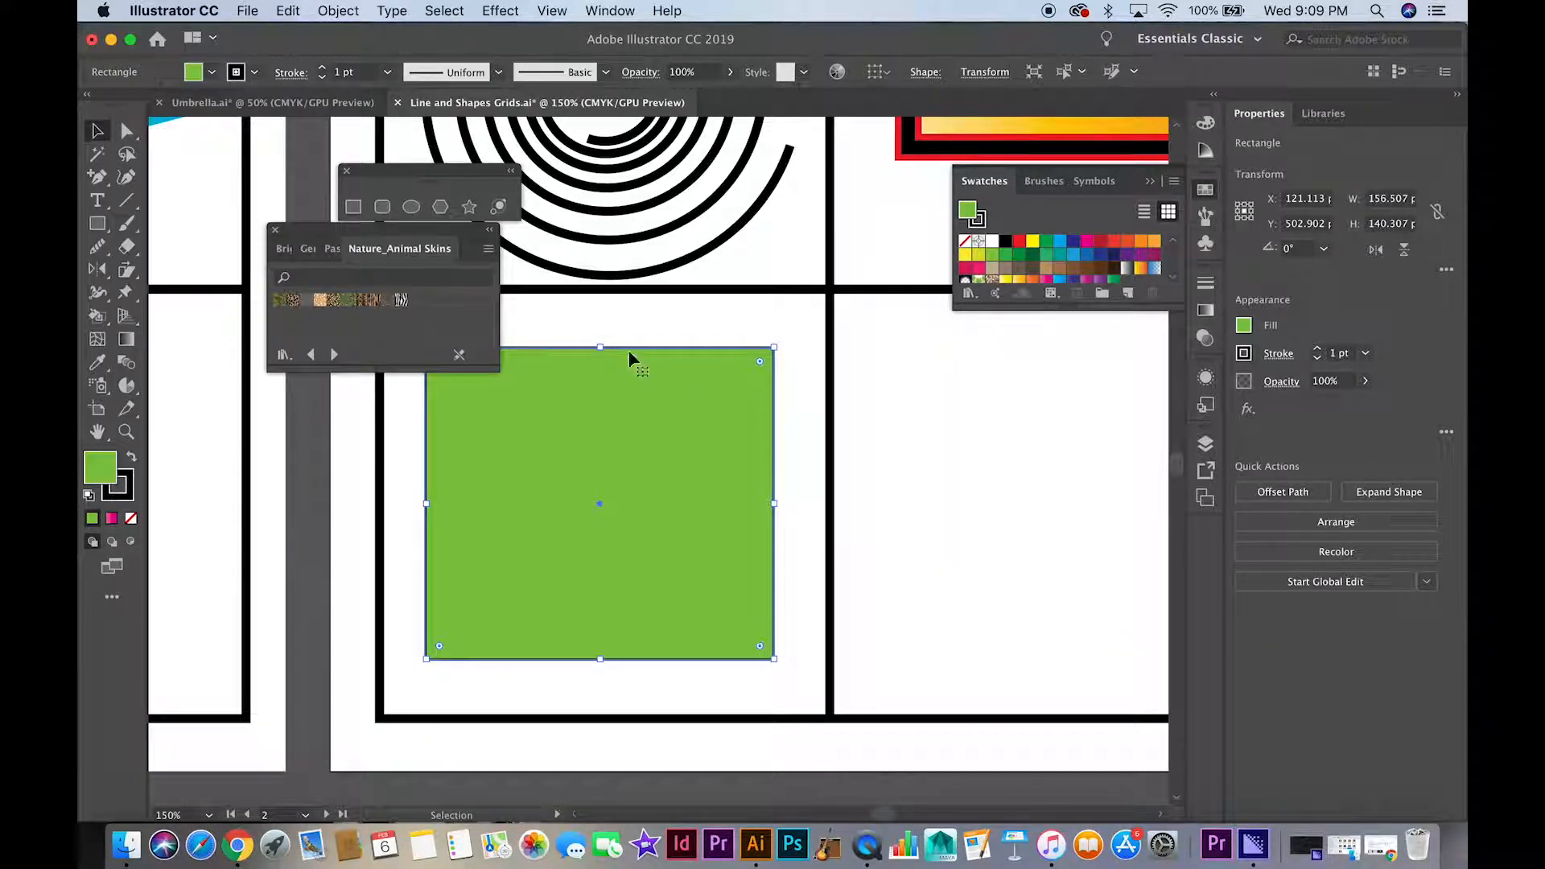
Try the zebra and peacock patterns on the green rectangle, settle on the leopard-like spotted fill, and close the floating shape tools.
click(401, 300)
click(337, 301)
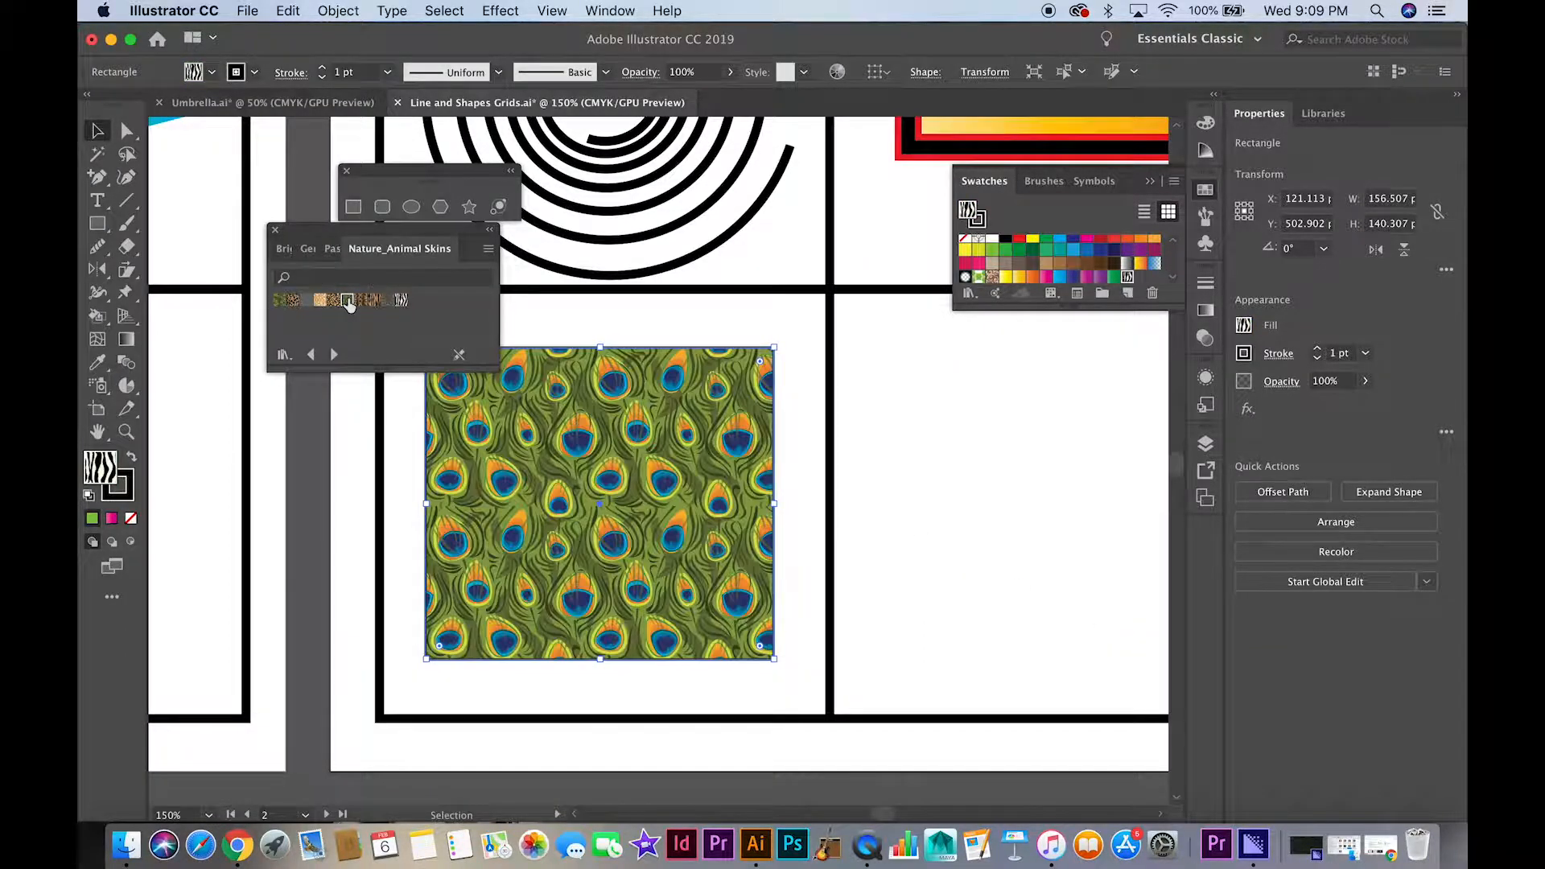
click(320, 300)
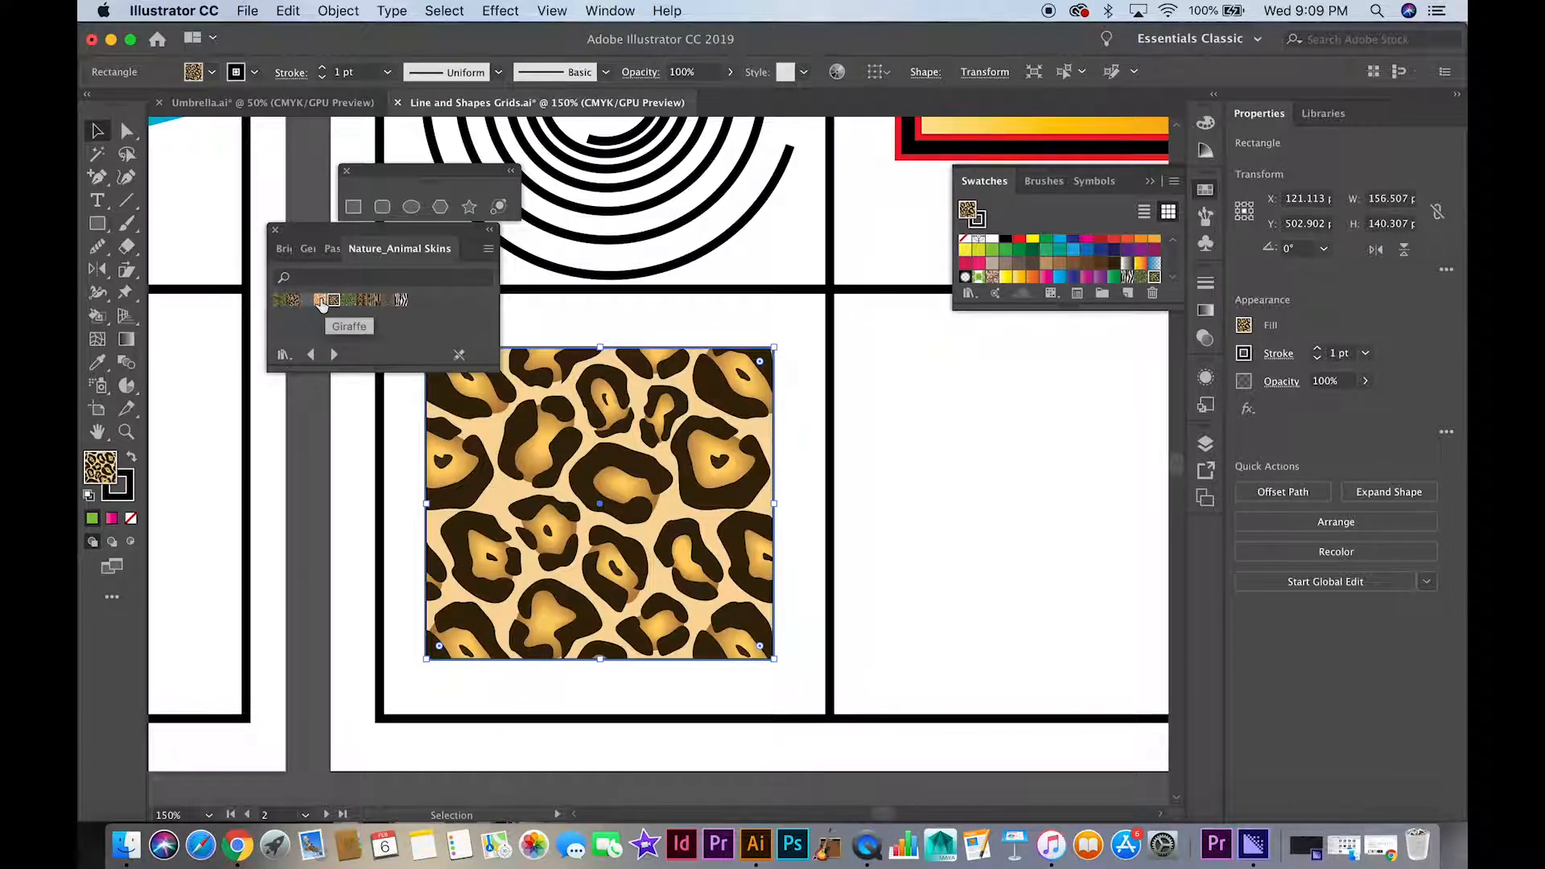
click(812, 394)
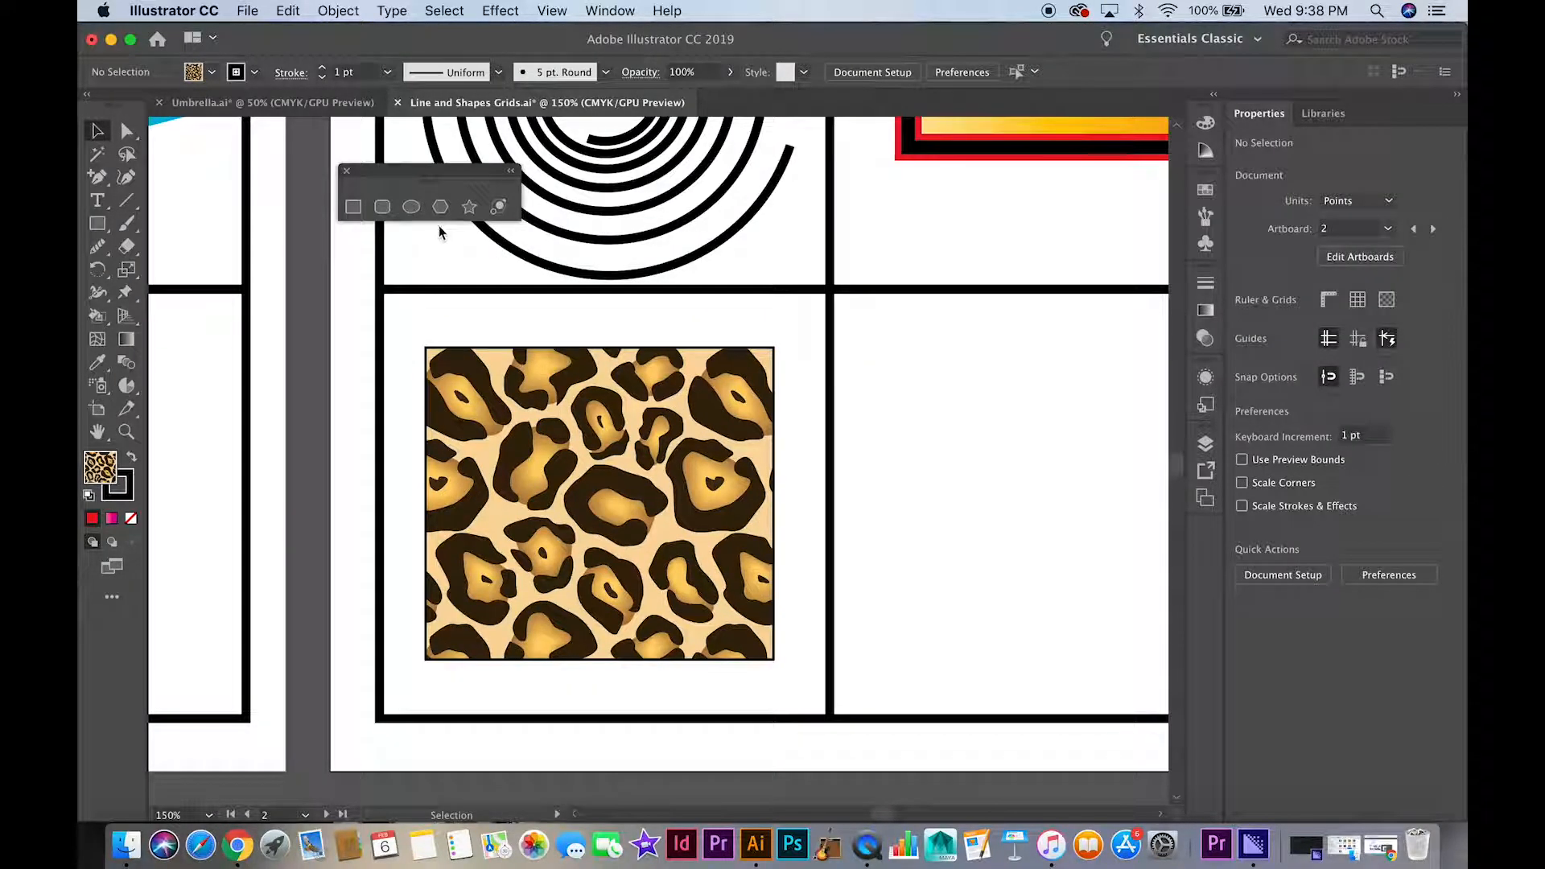
click(347, 171)
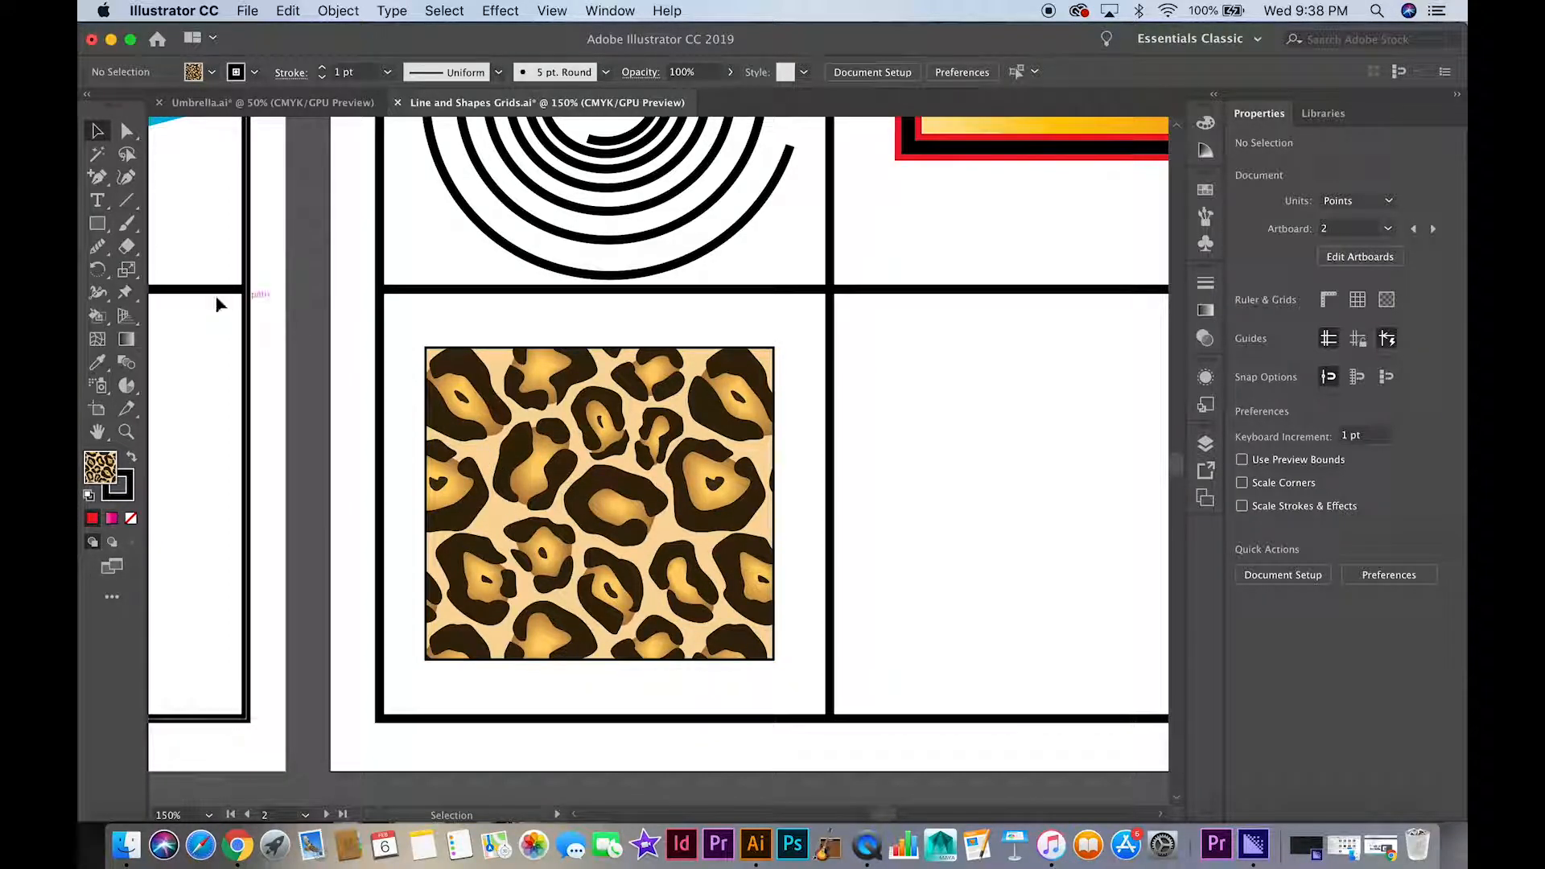
Scale the rectangle's spotted pattern uniformly to 200%, with Transform Objects off and Transform Patterns on.
click(127, 270)
drag(128, 270, 189, 318)
drag(126, 272, 182, 271)
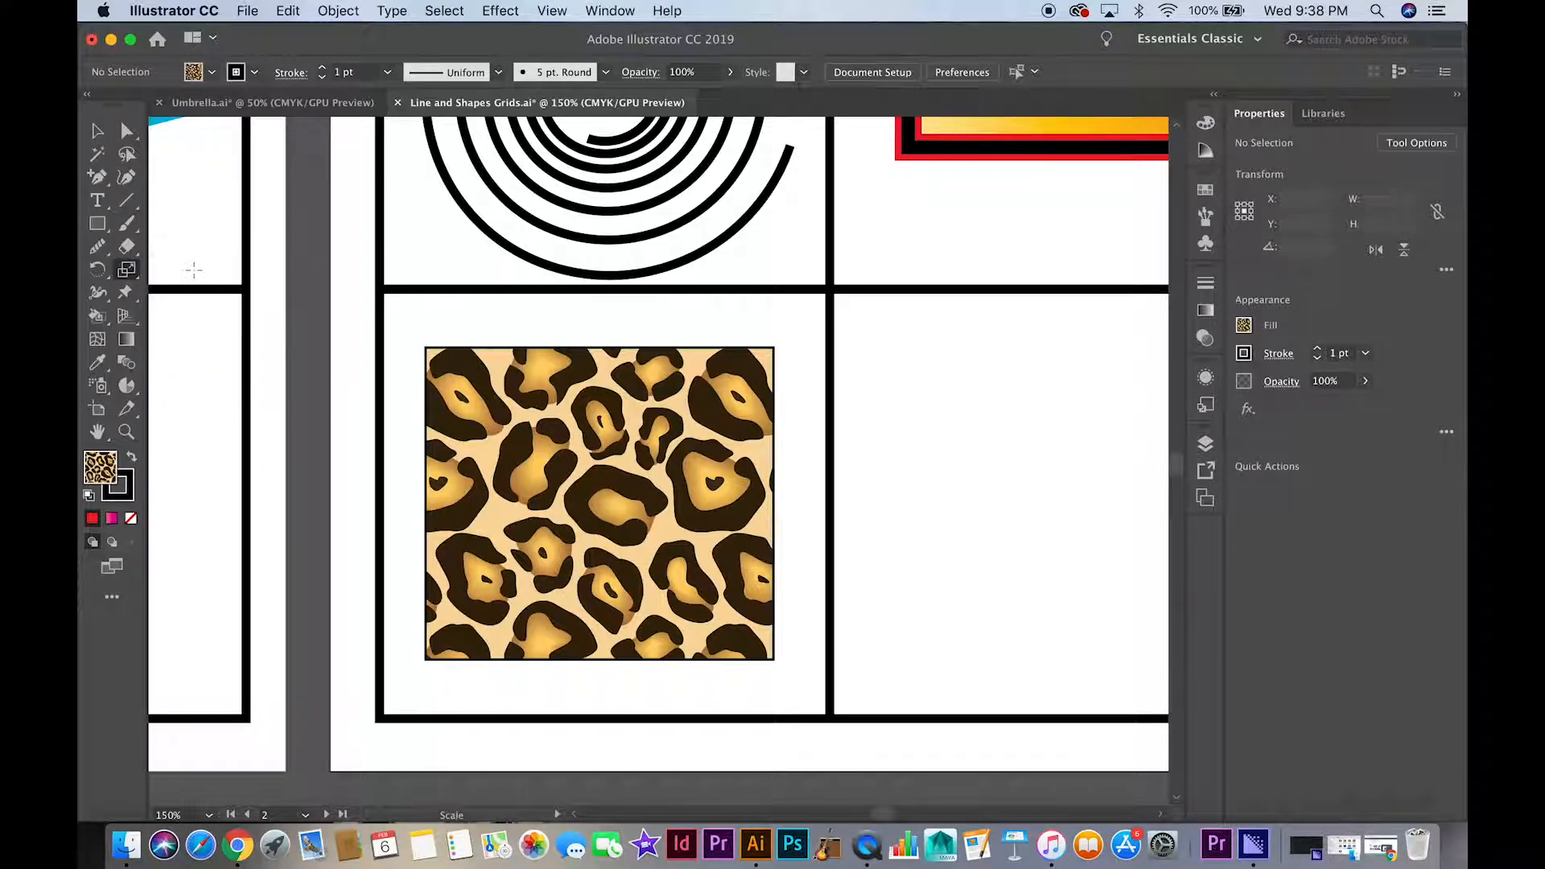
double_click(129, 273)
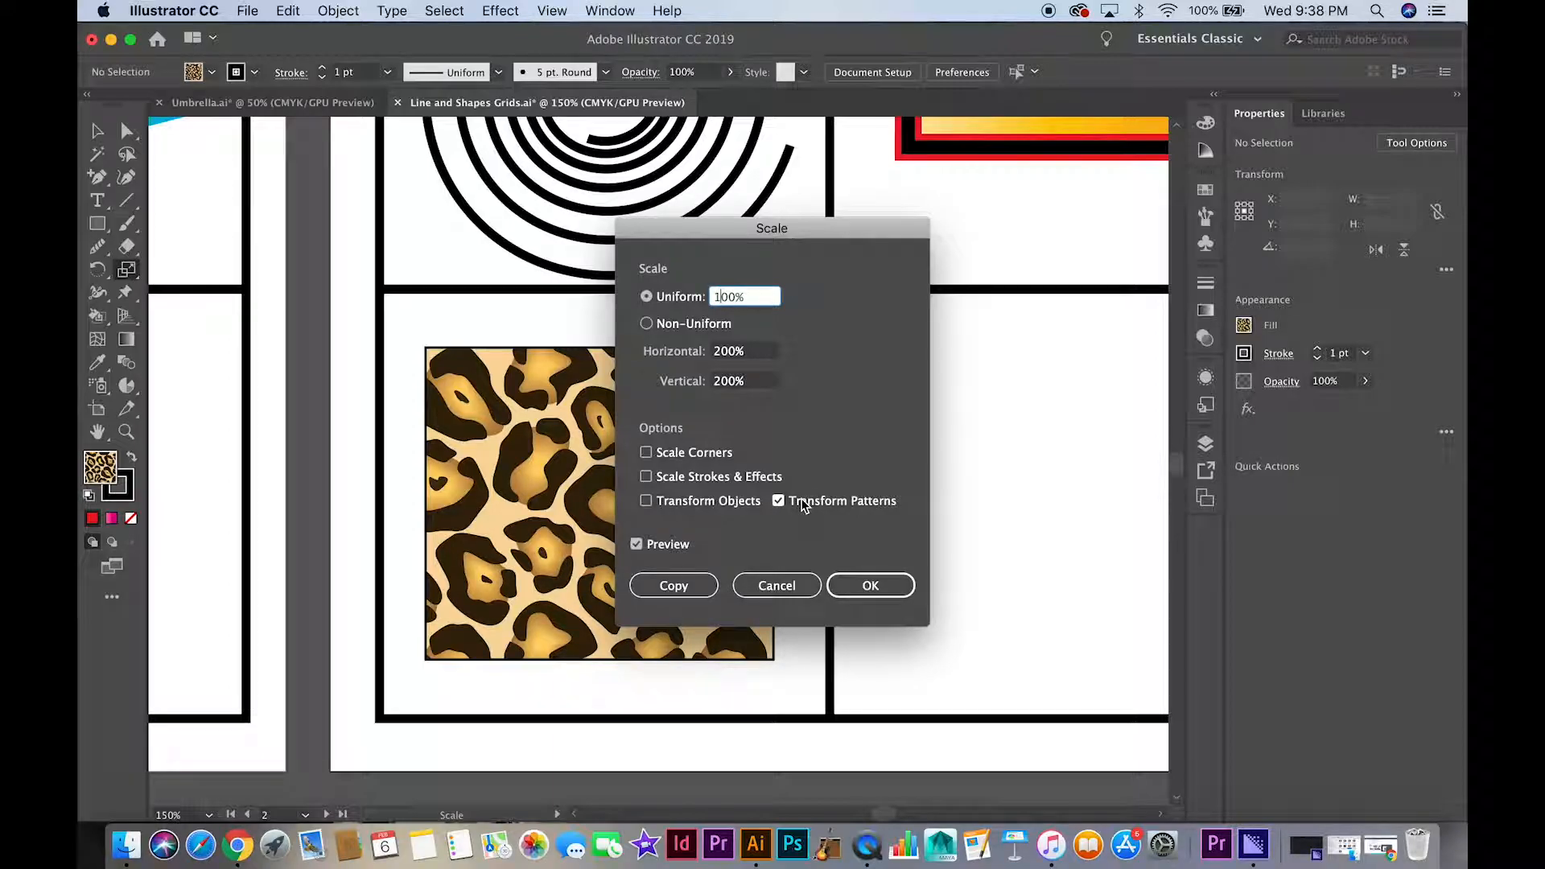
click(645, 502)
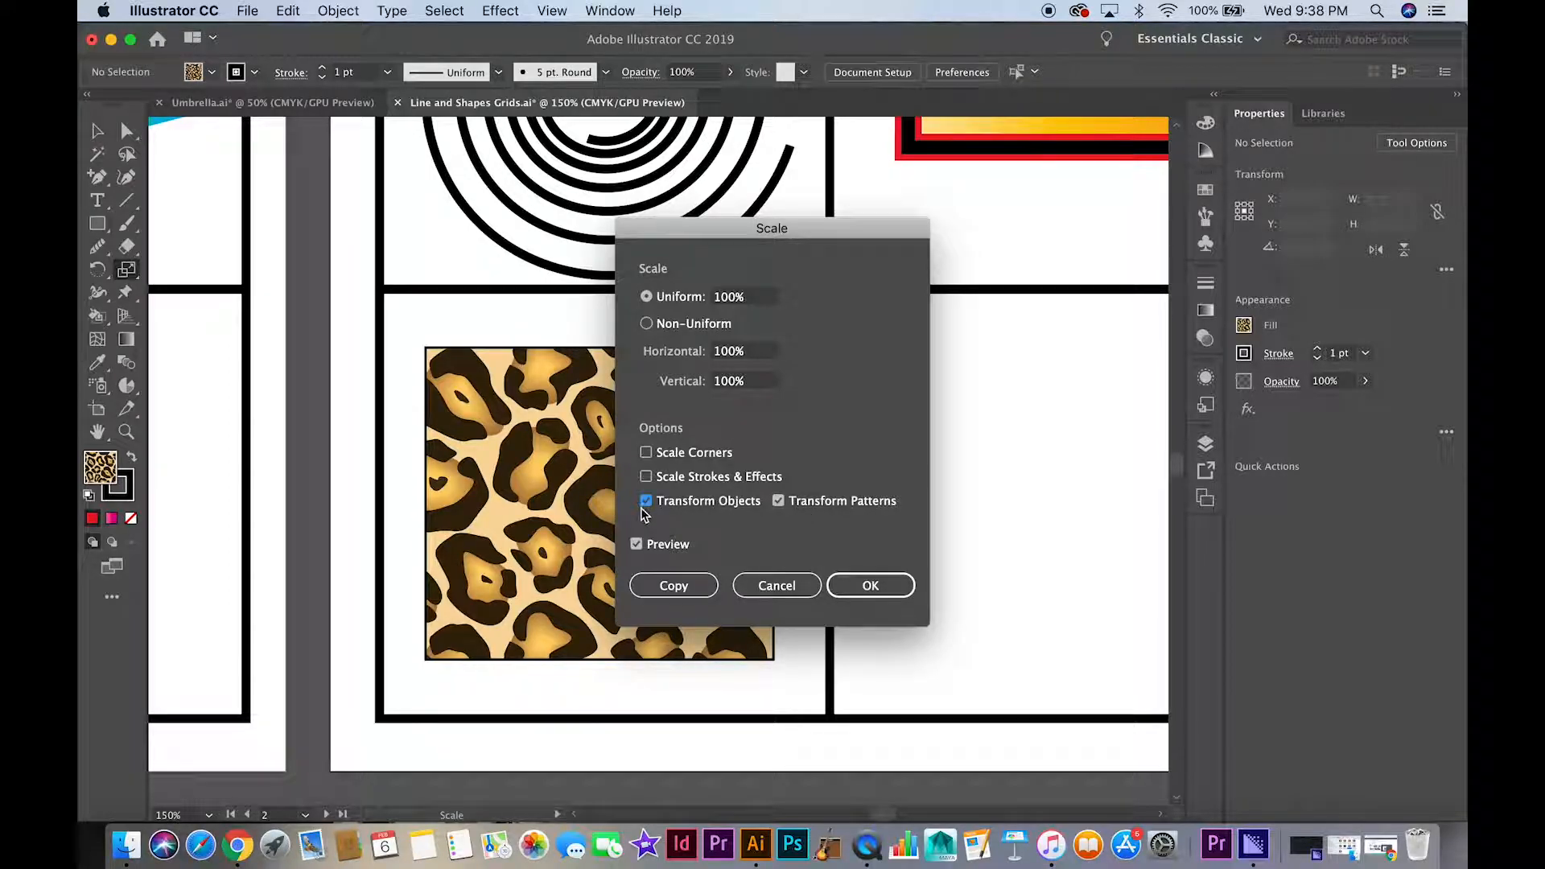
click(646, 501)
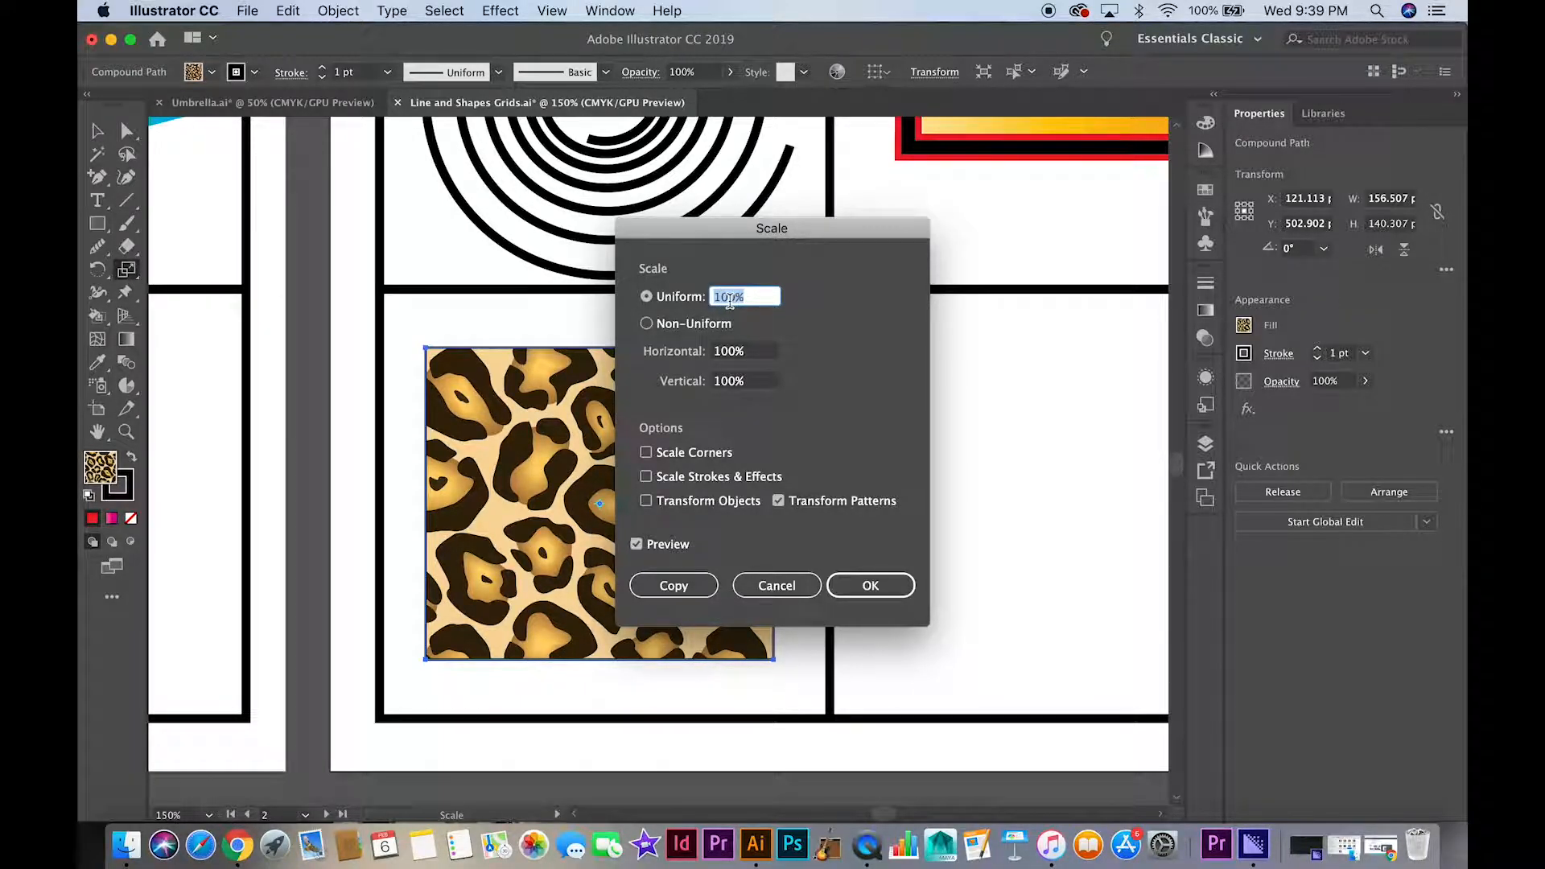
click(774, 501)
click(722, 296)
double_click(733, 297)
text(2)
click(870, 586)
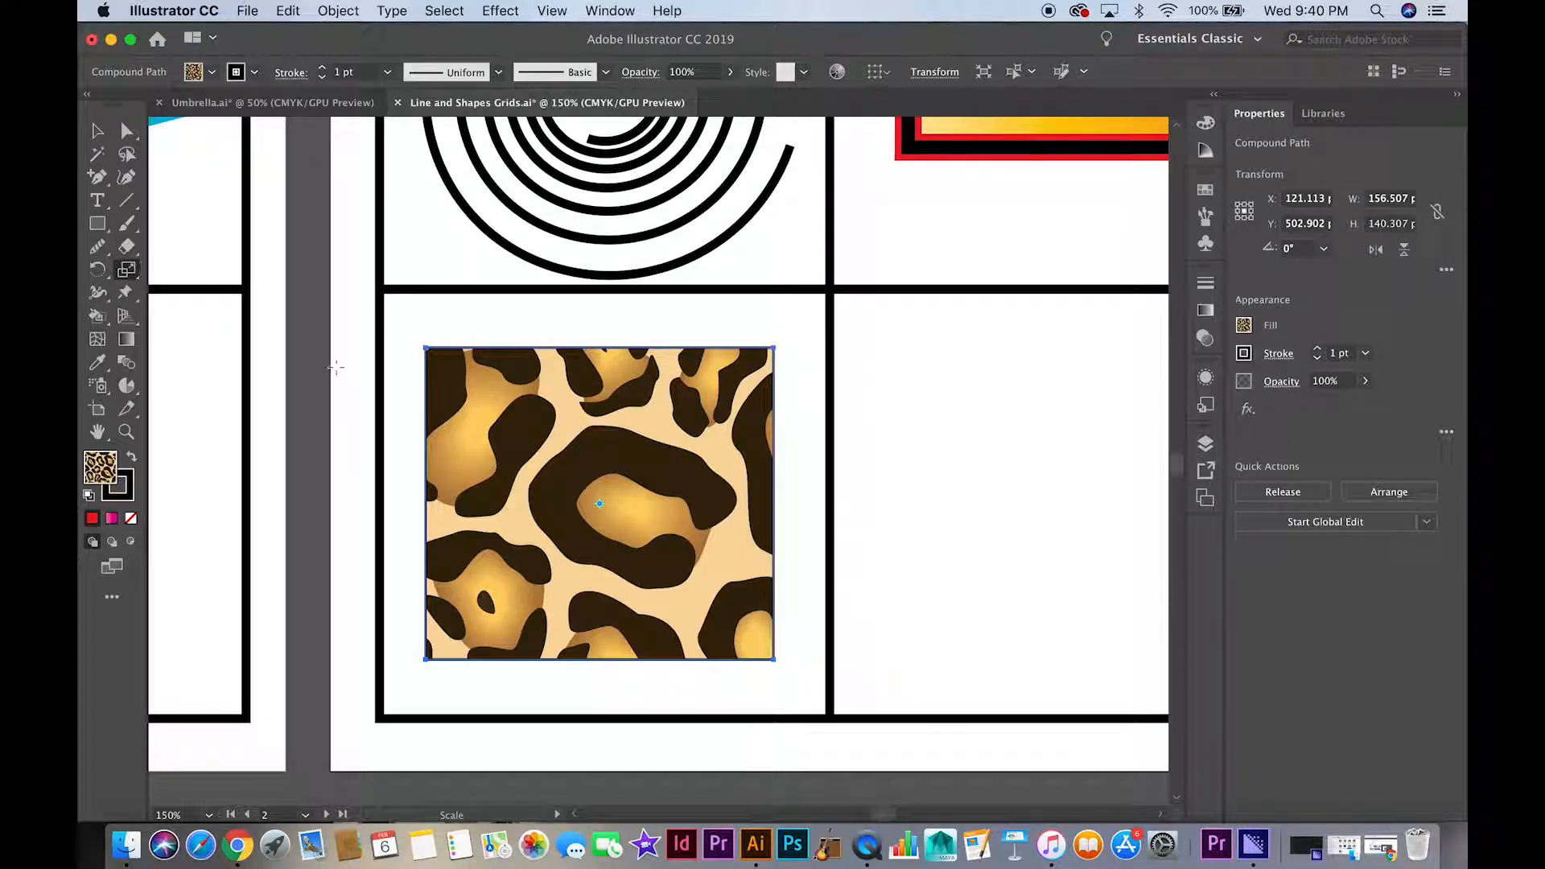
Rotate only the spotted pattern inside the rectangle to a new angle, with Transform Objects off and Transform Patterns on.
click(98, 272)
drag(103, 277, 164, 265)
double_click(99, 272)
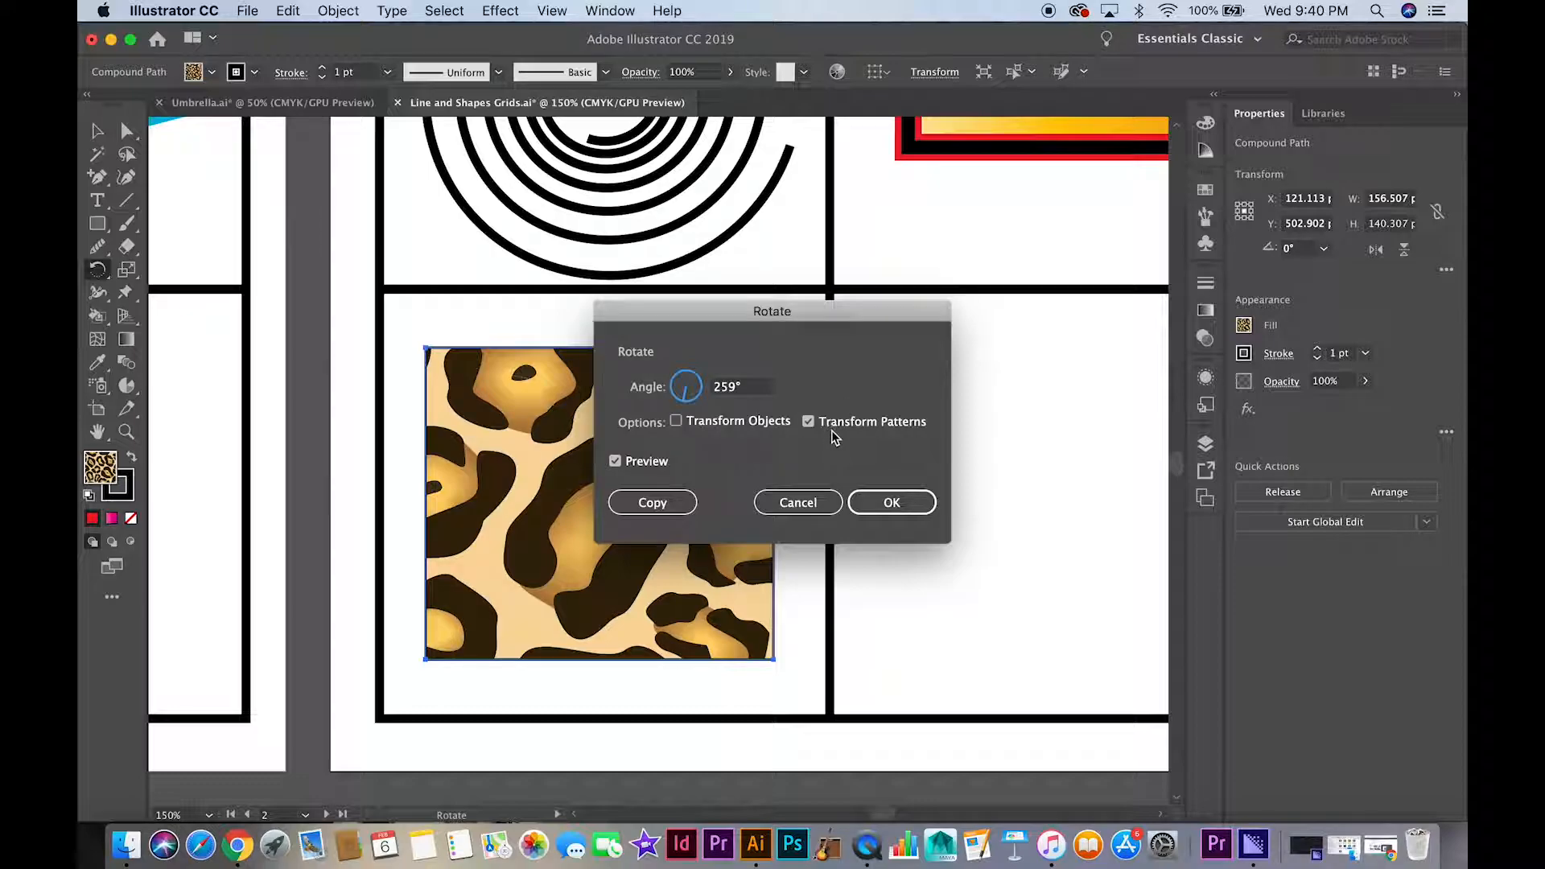
mouse_move(688, 399)
mouse_down()
mouse_move(695, 378)
mouse_move(677, 377)
mouse_up()
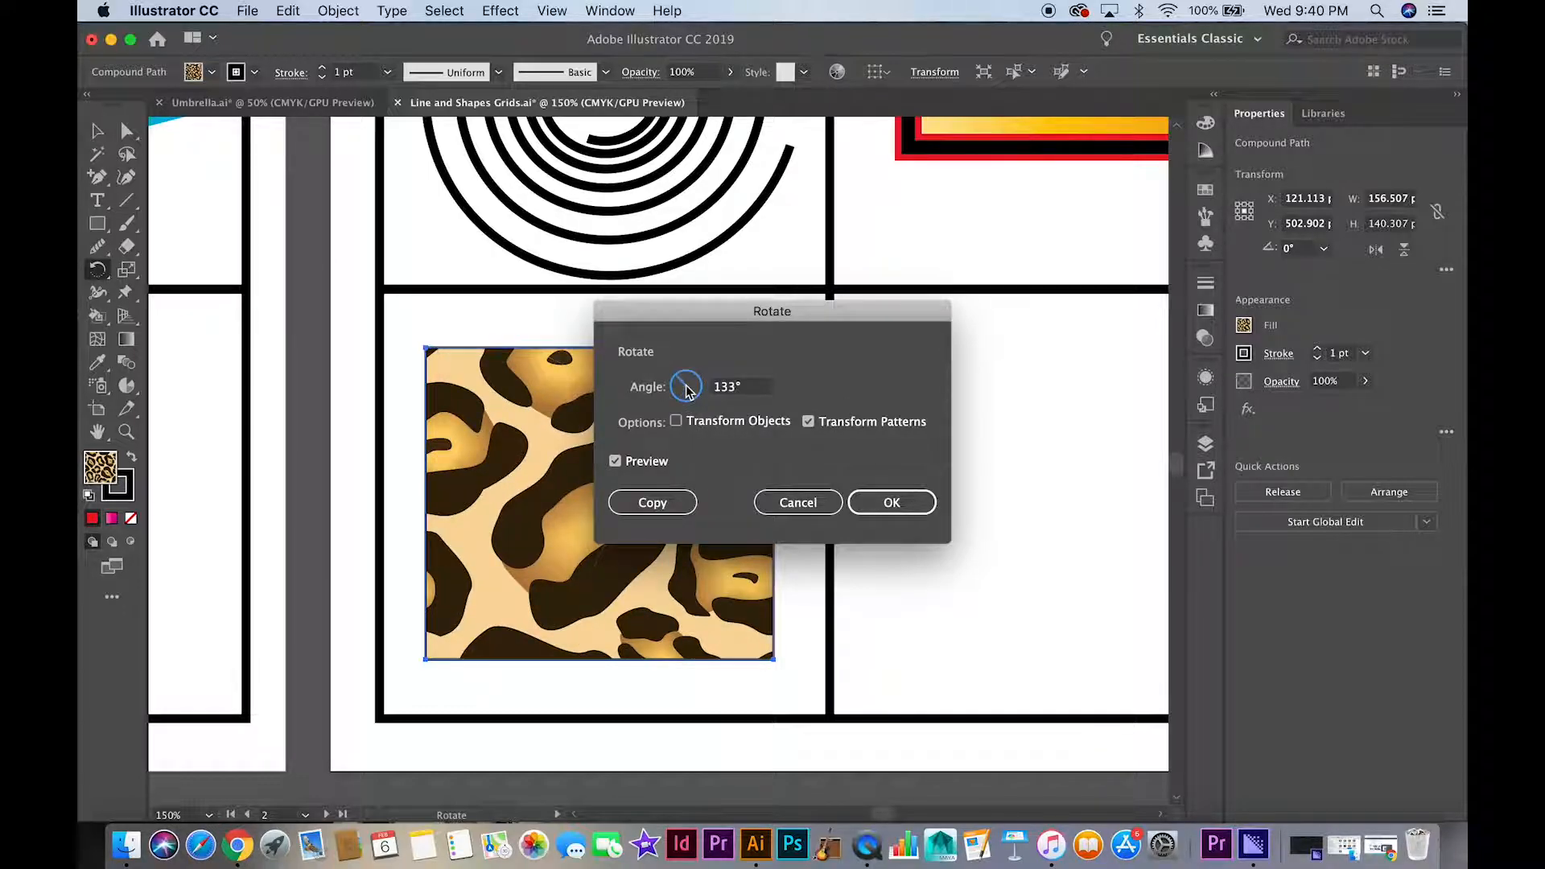
click(873, 505)
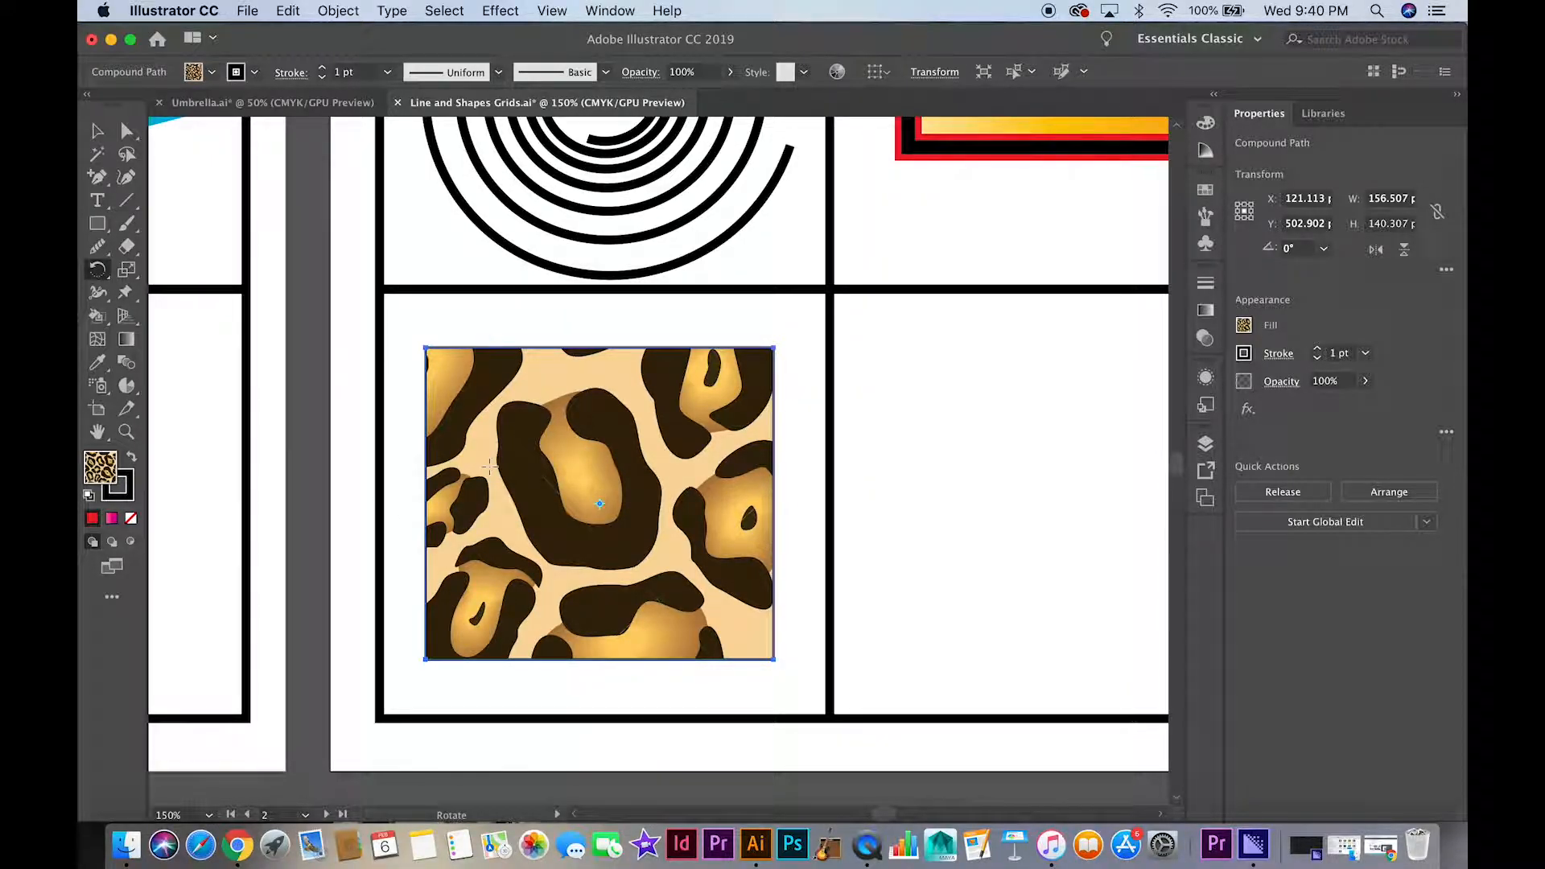
Open the Earthtone swatch library and add its Earthtone 3 and Earthtone 1 color groups to the document swatches.
click(1206, 192)
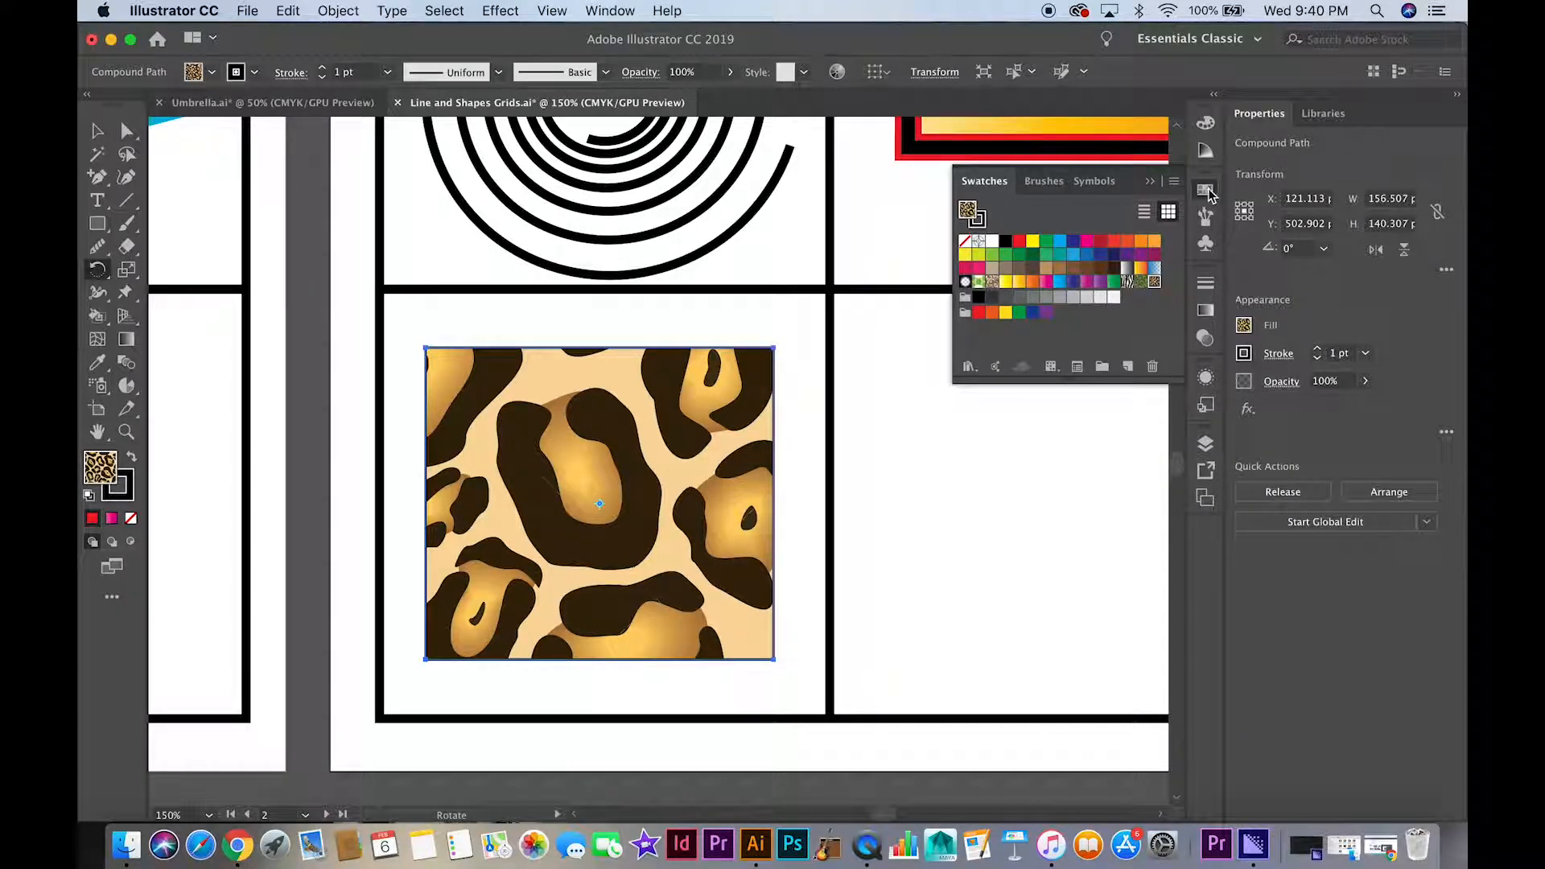
click(965, 313)
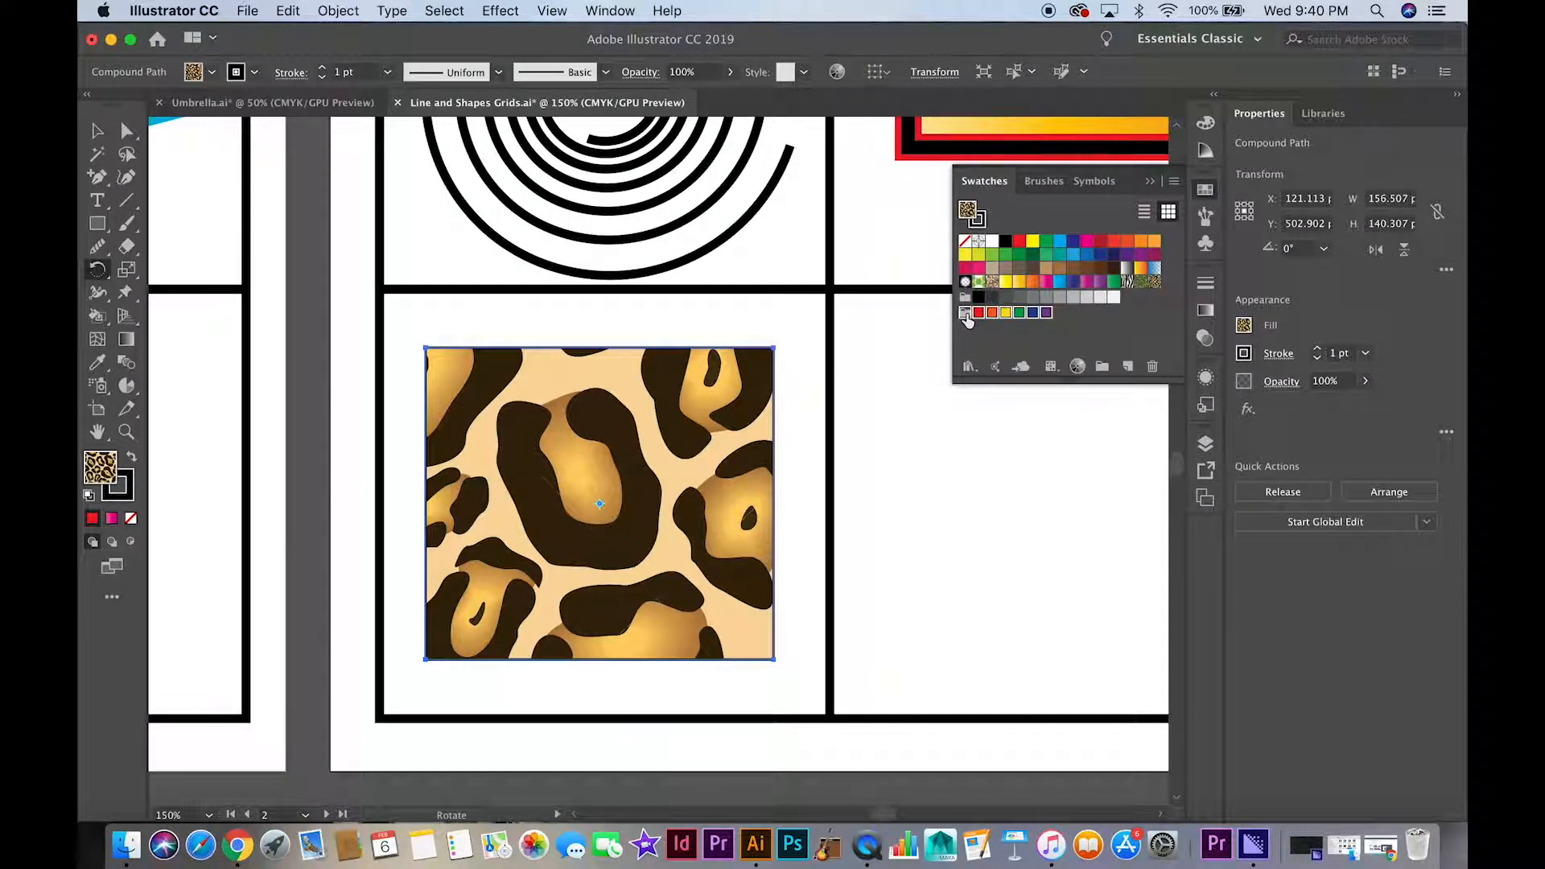
click(969, 366)
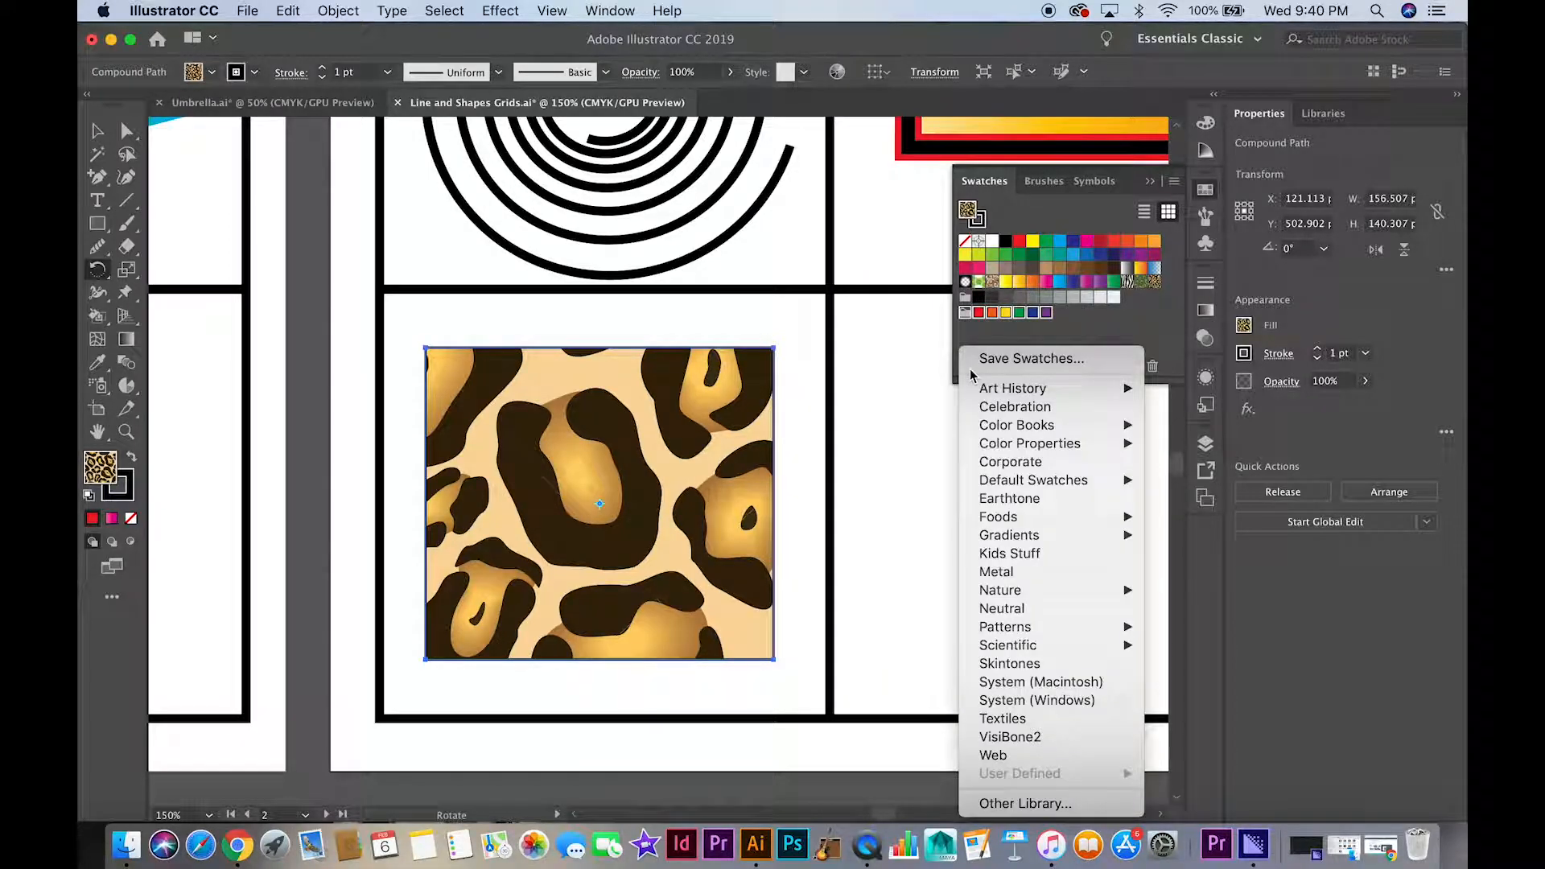
click(998, 501)
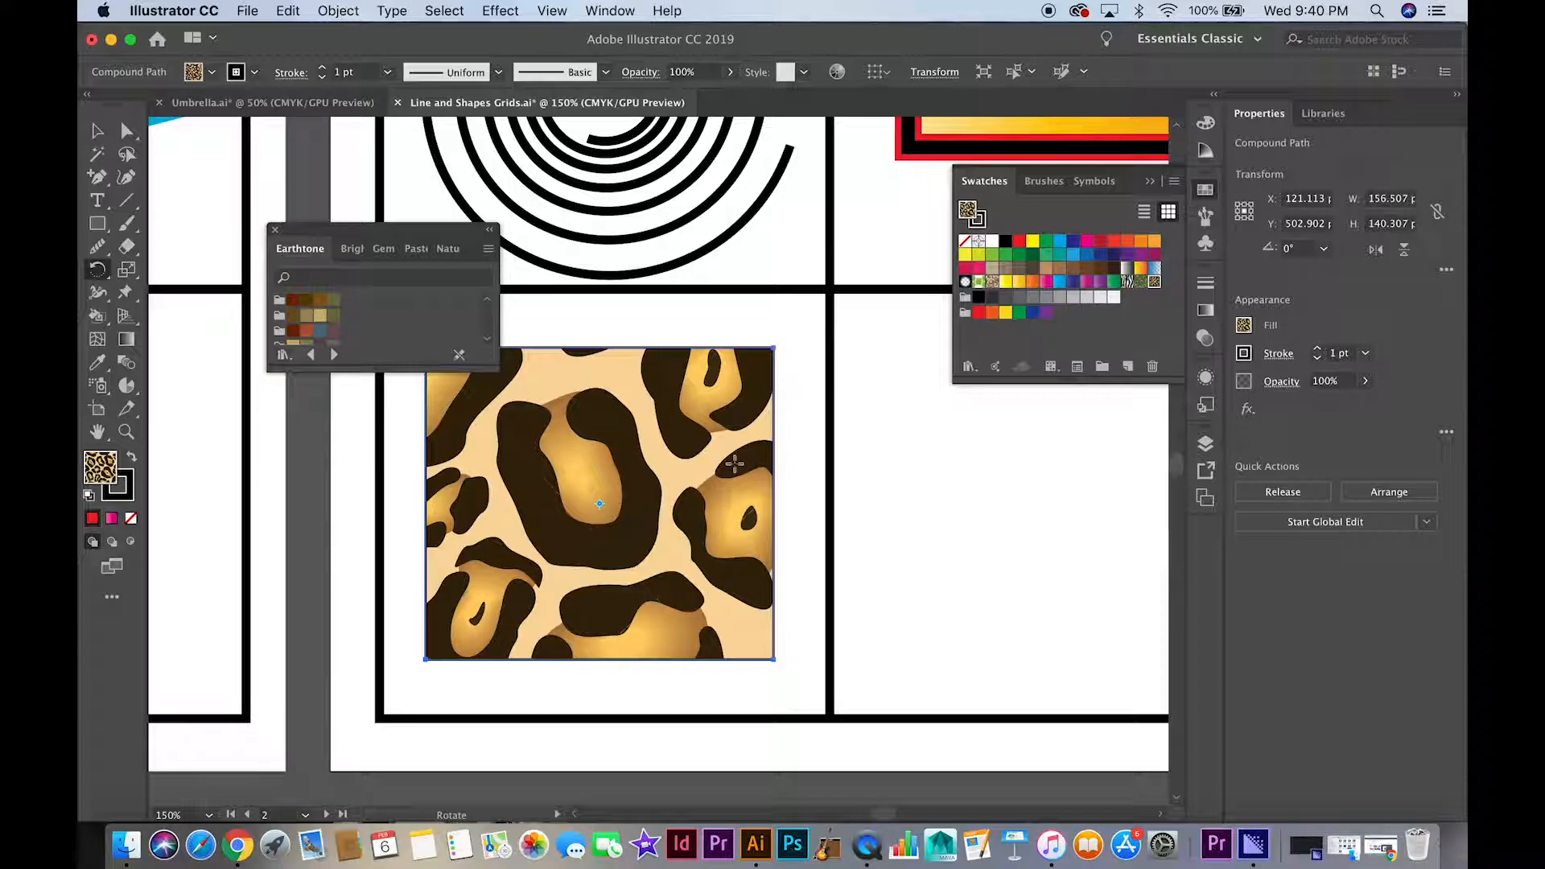
click(280, 331)
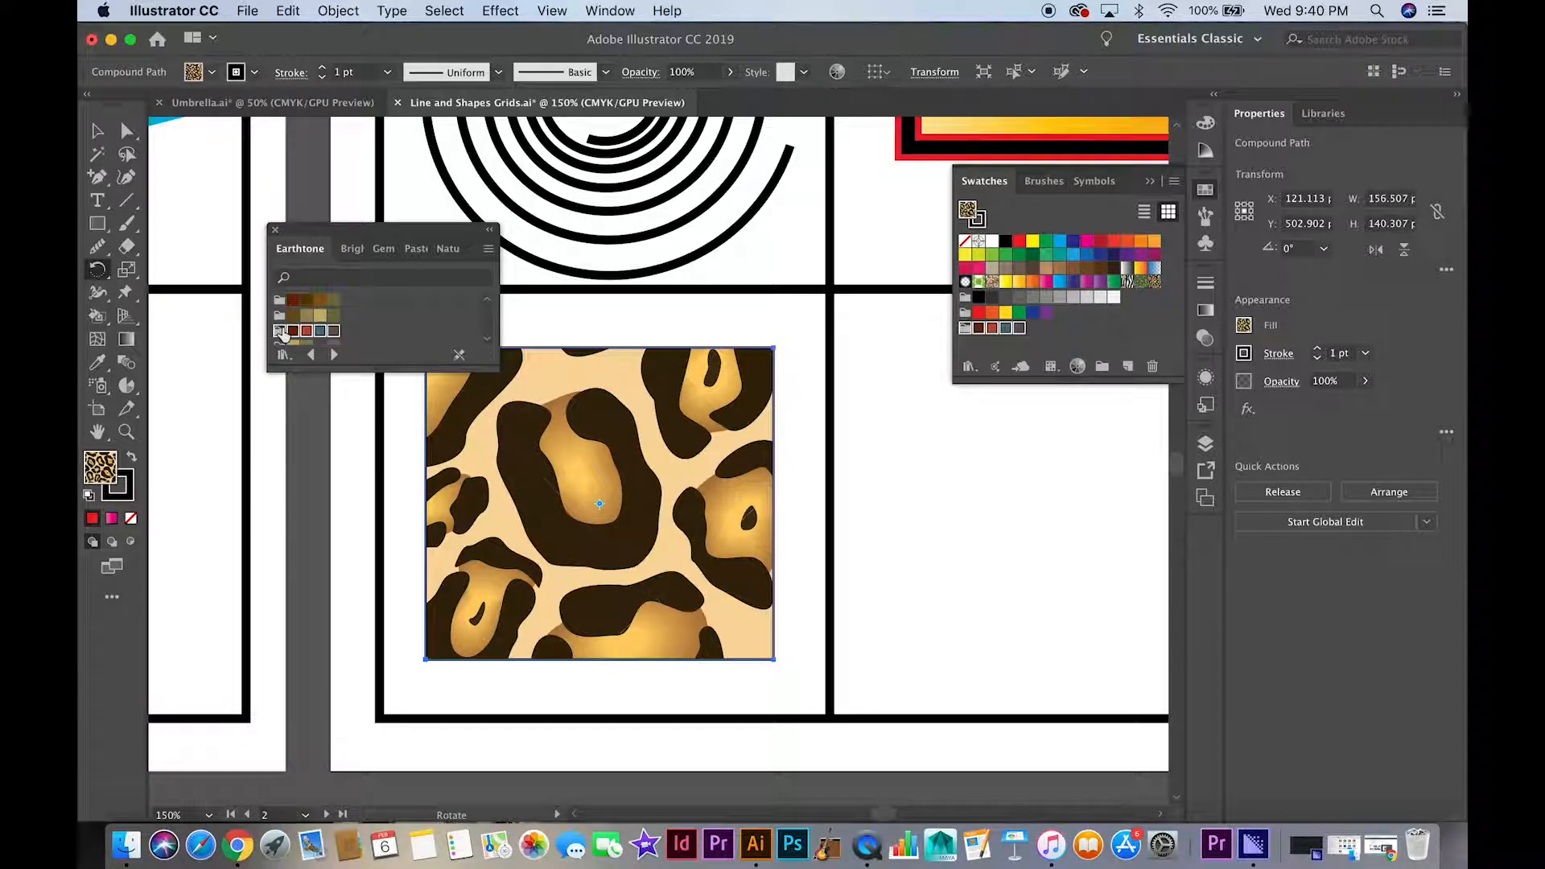
drag(354, 236, 754, 220)
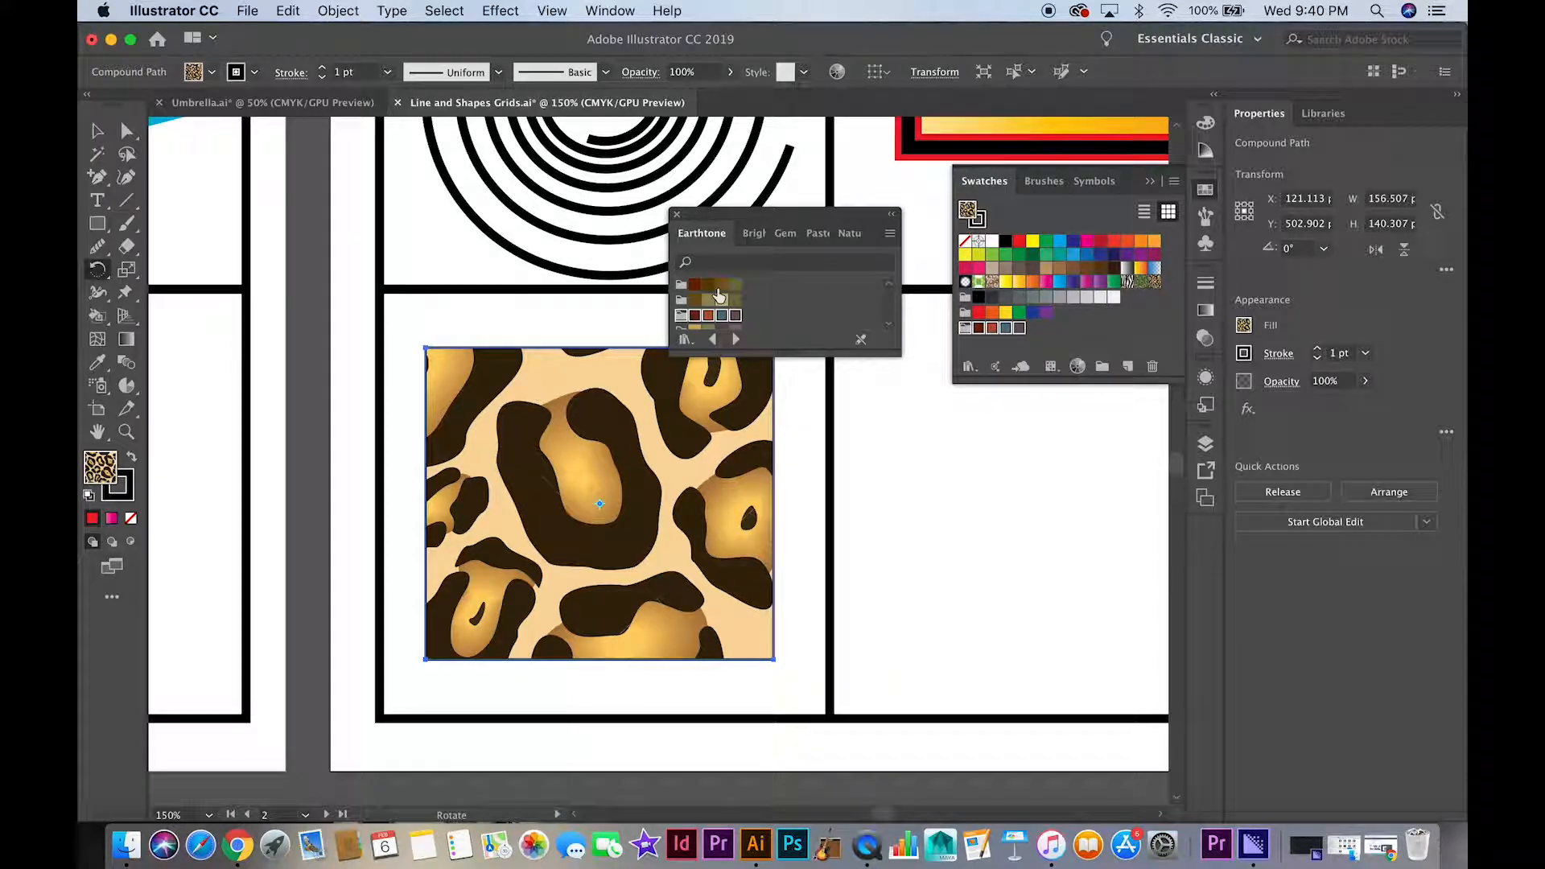
drag(718, 296, 973, 334)
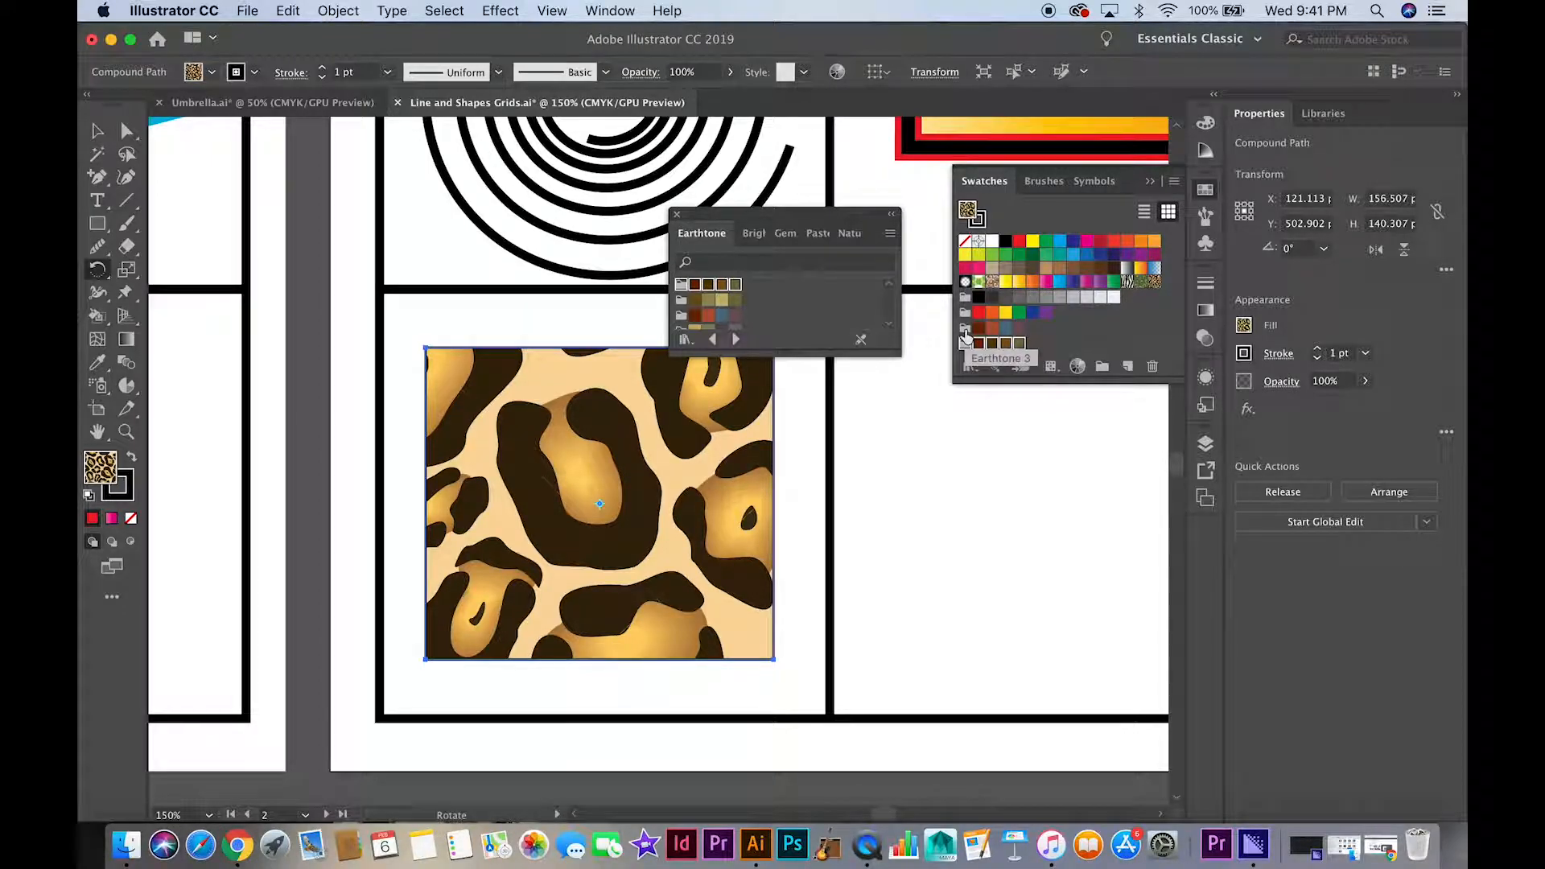
click(965, 330)
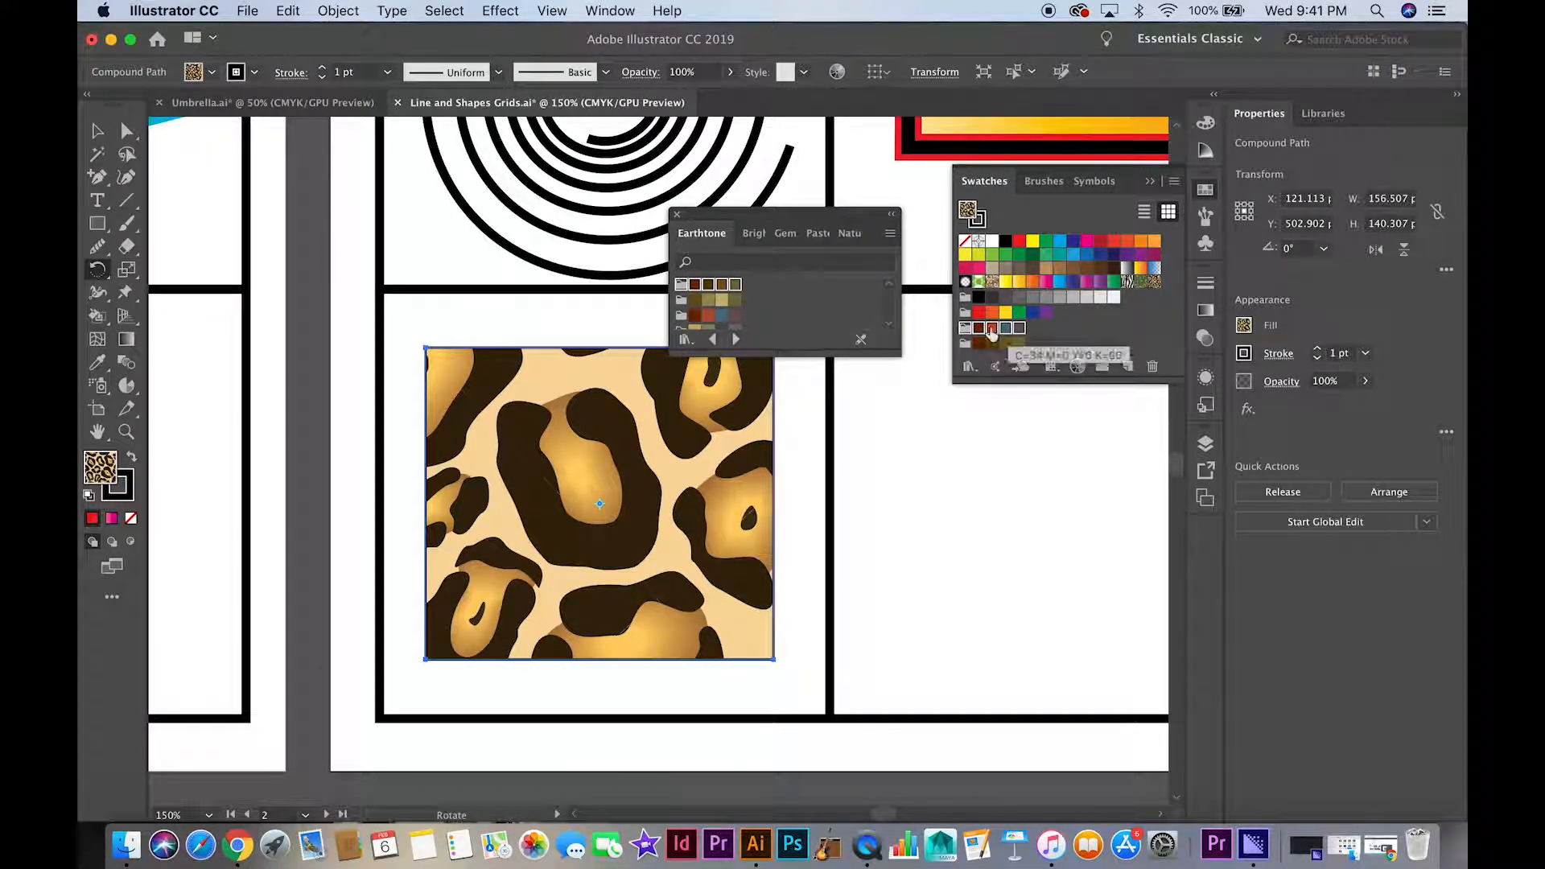
click(964, 328)
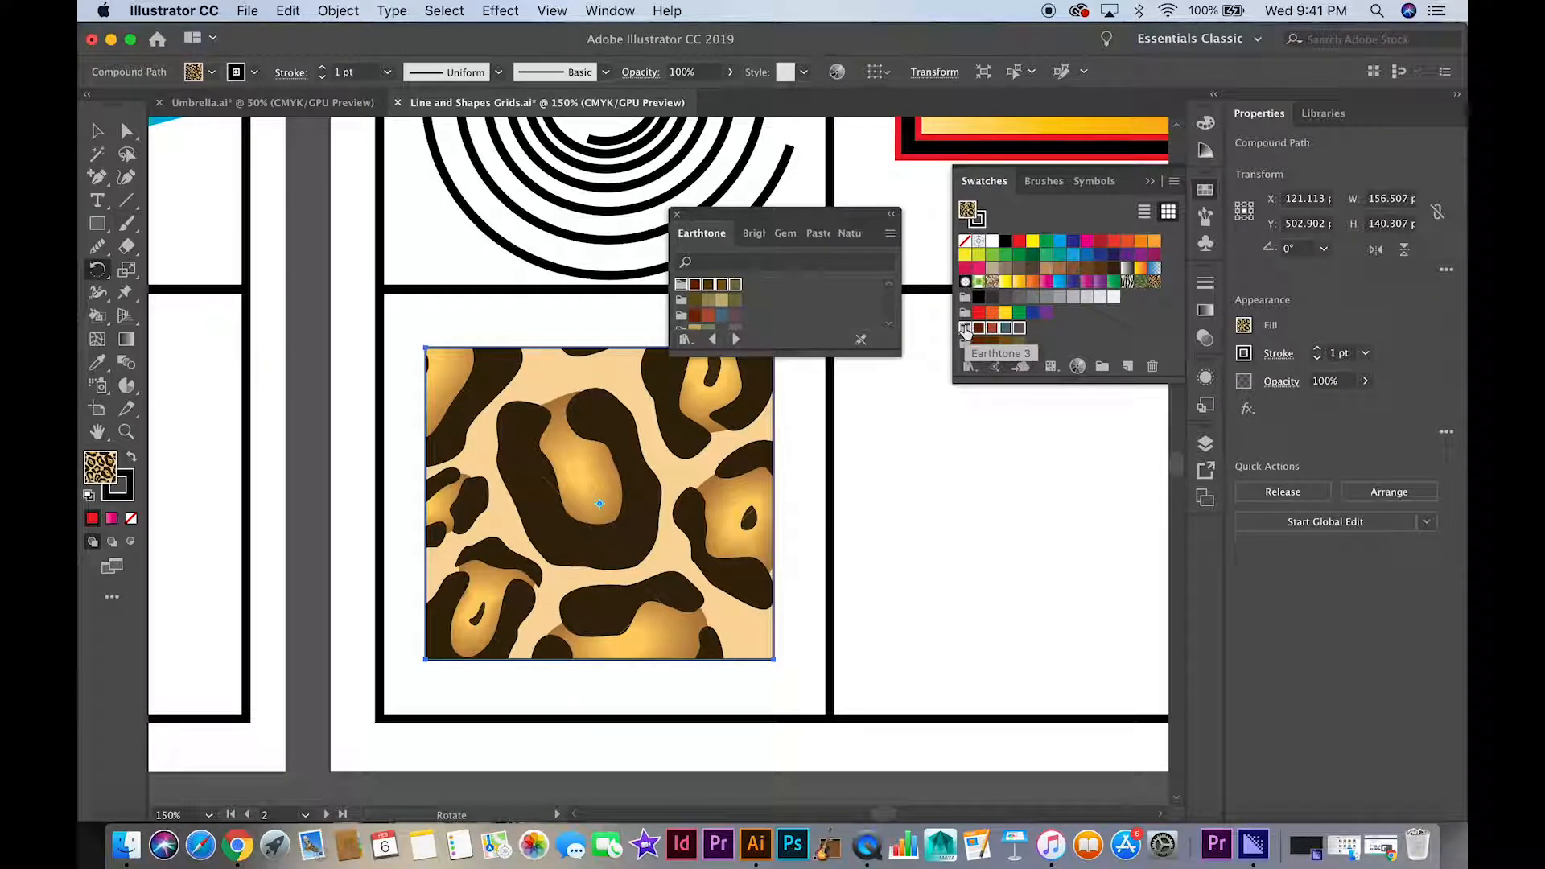
Try the red, orange and dark brown swatches as the rectangle's fill, and reapply the leopard pattern swatch.
click(981, 313)
click(991, 313)
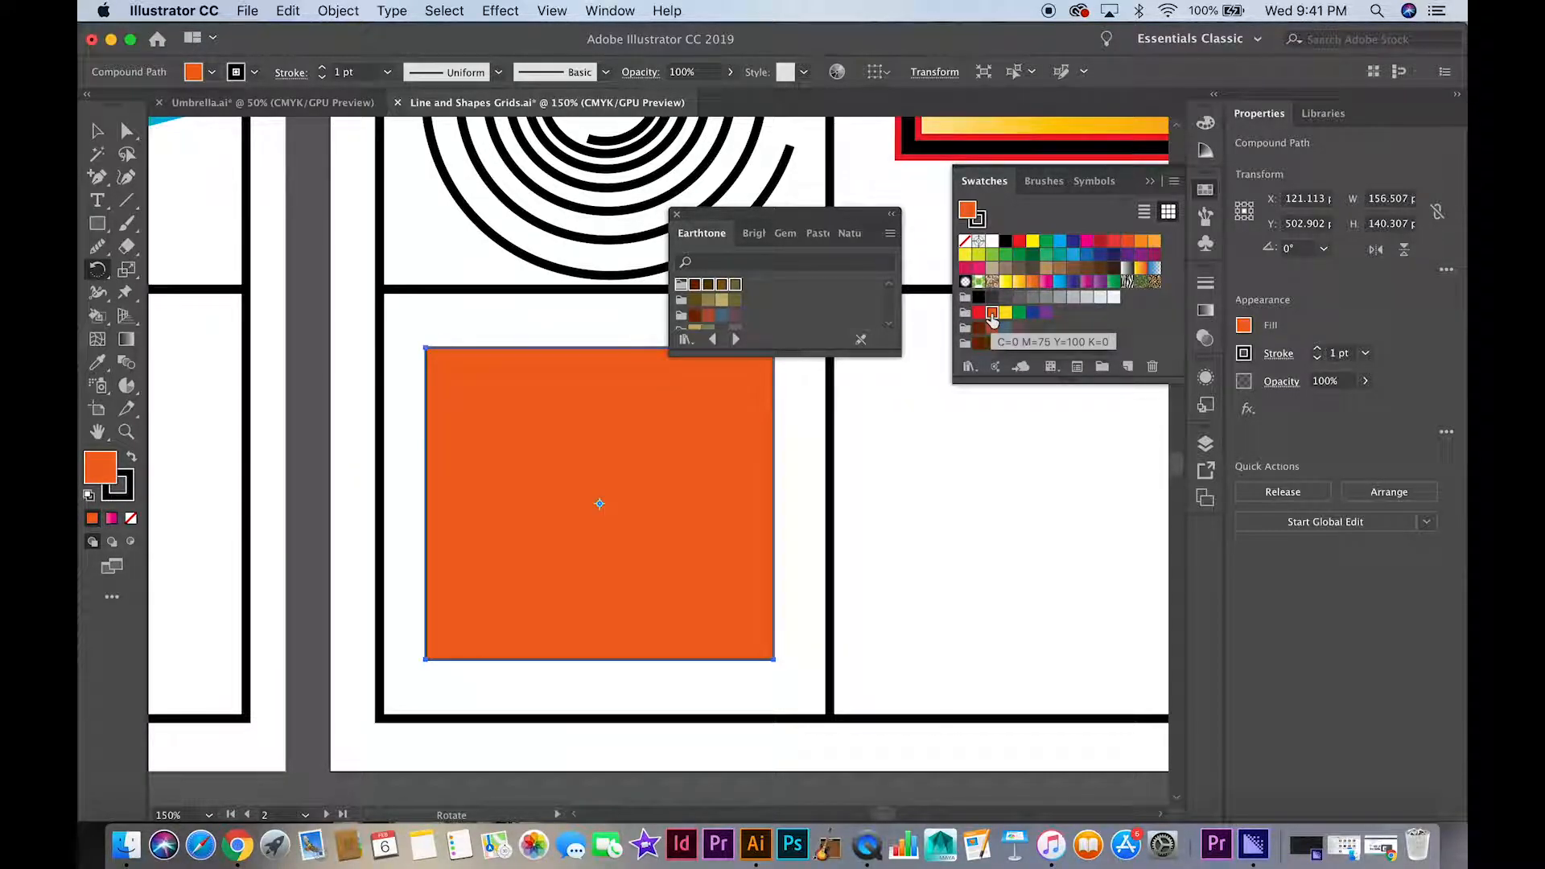
click(966, 313)
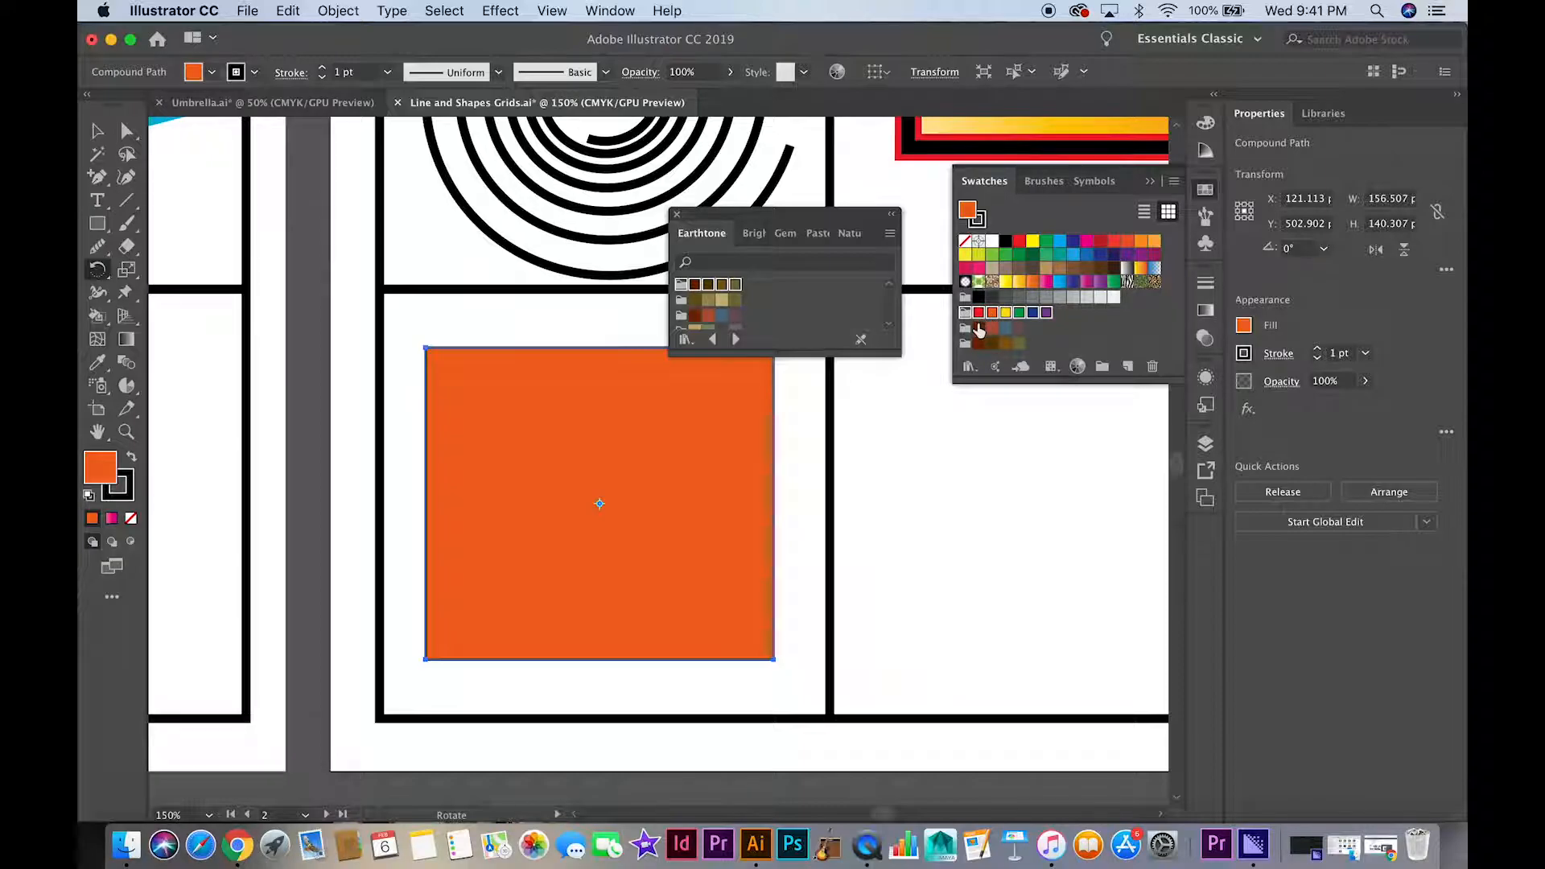
click(979, 328)
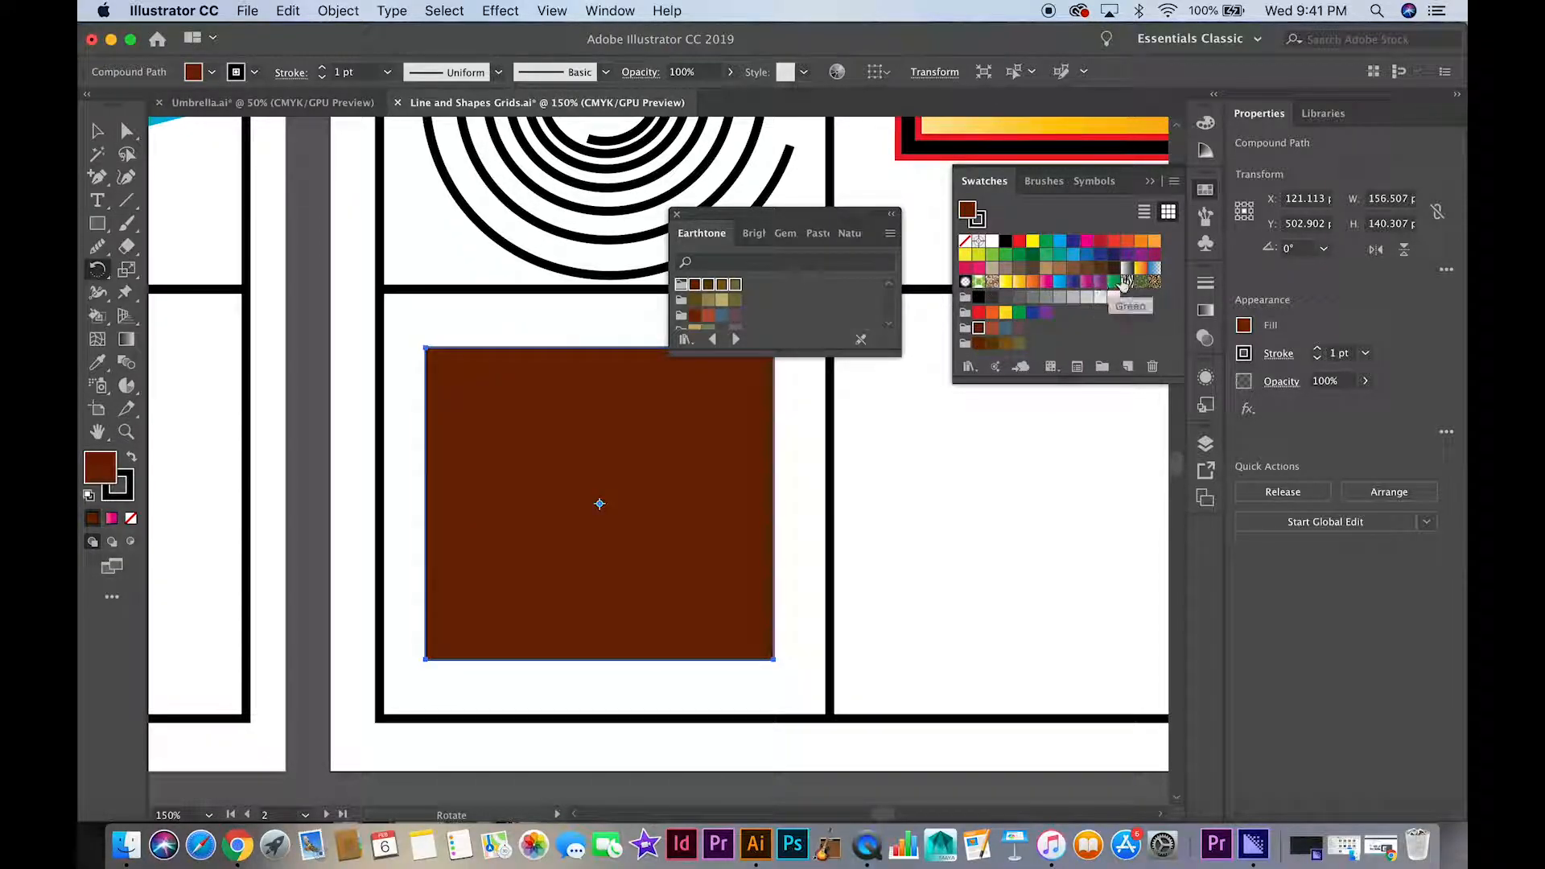
click(1156, 283)
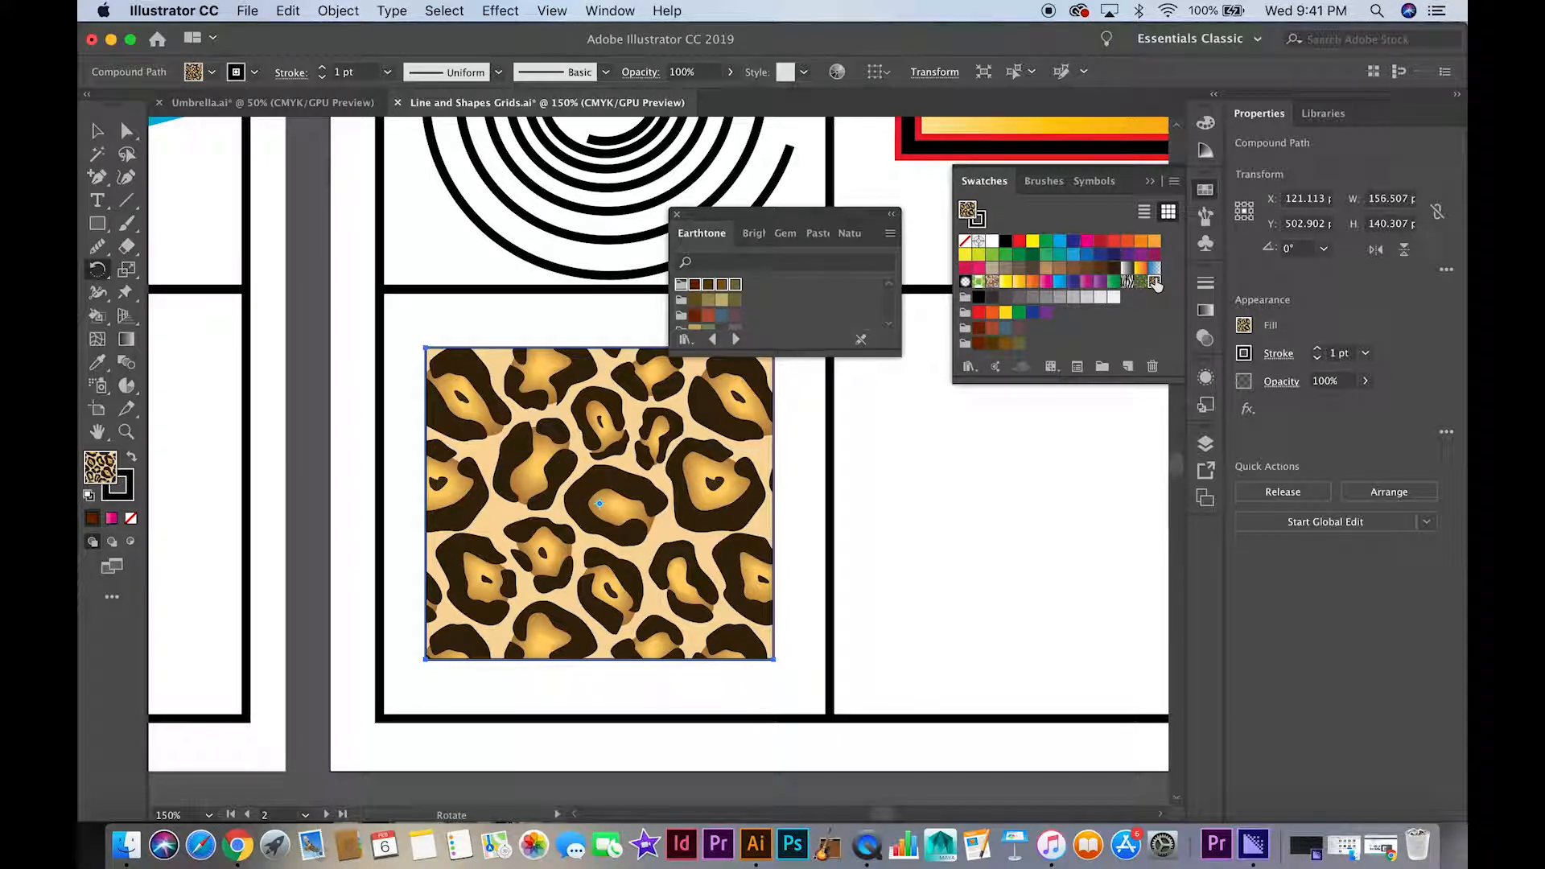
Recolor the leopard pattern from color groups, comparing Earthtone 3, Grays and Brights, and settle on Earthtone 3.
click(966, 329)
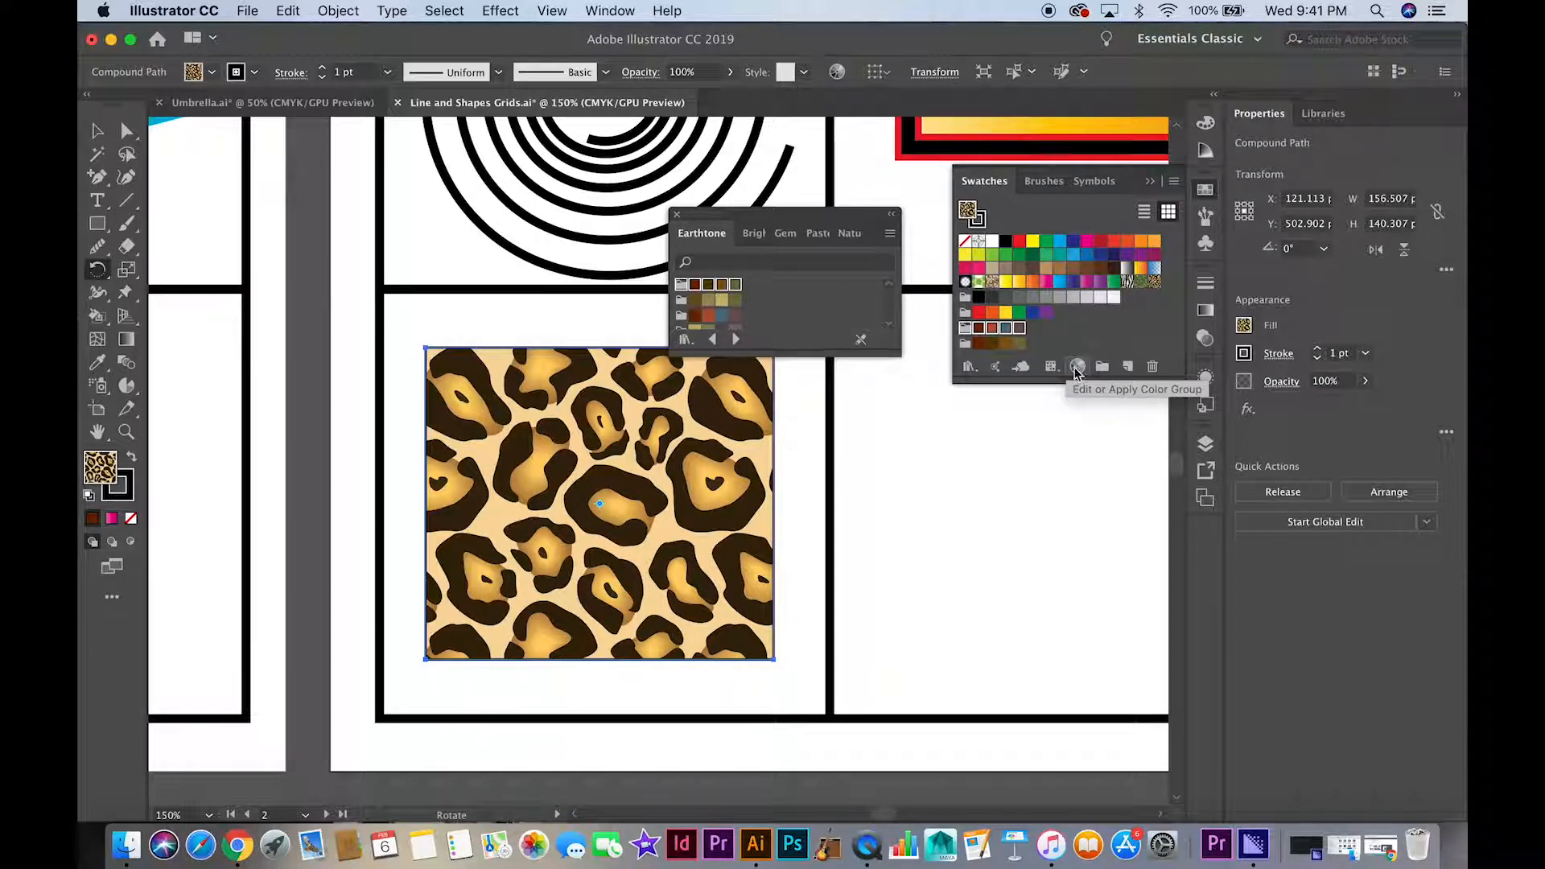
click(1082, 369)
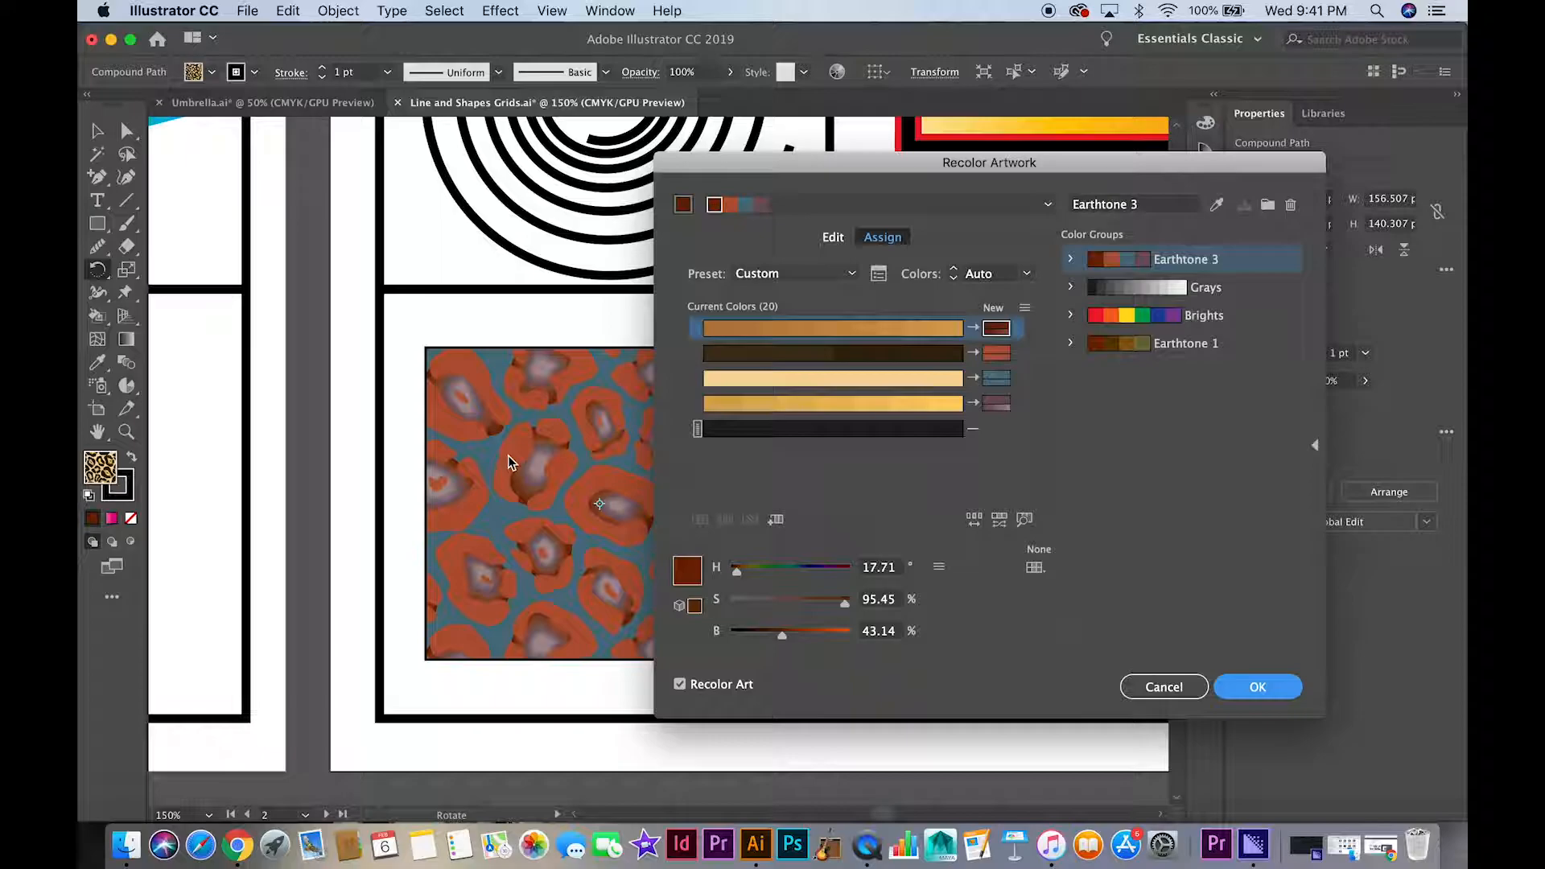
click(1107, 316)
click(1107, 290)
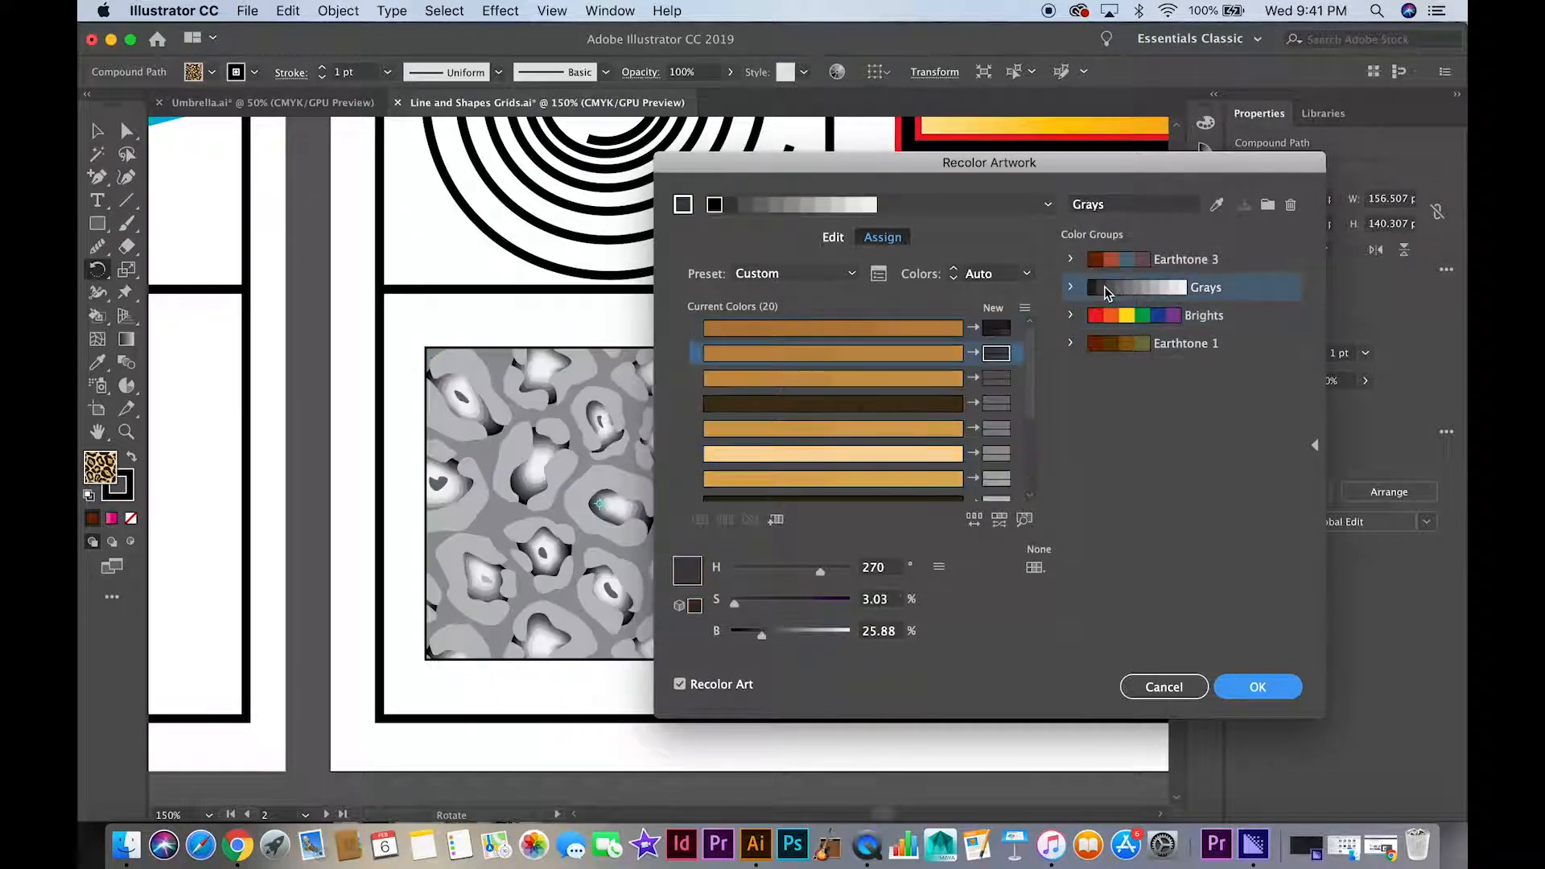
click(1108, 315)
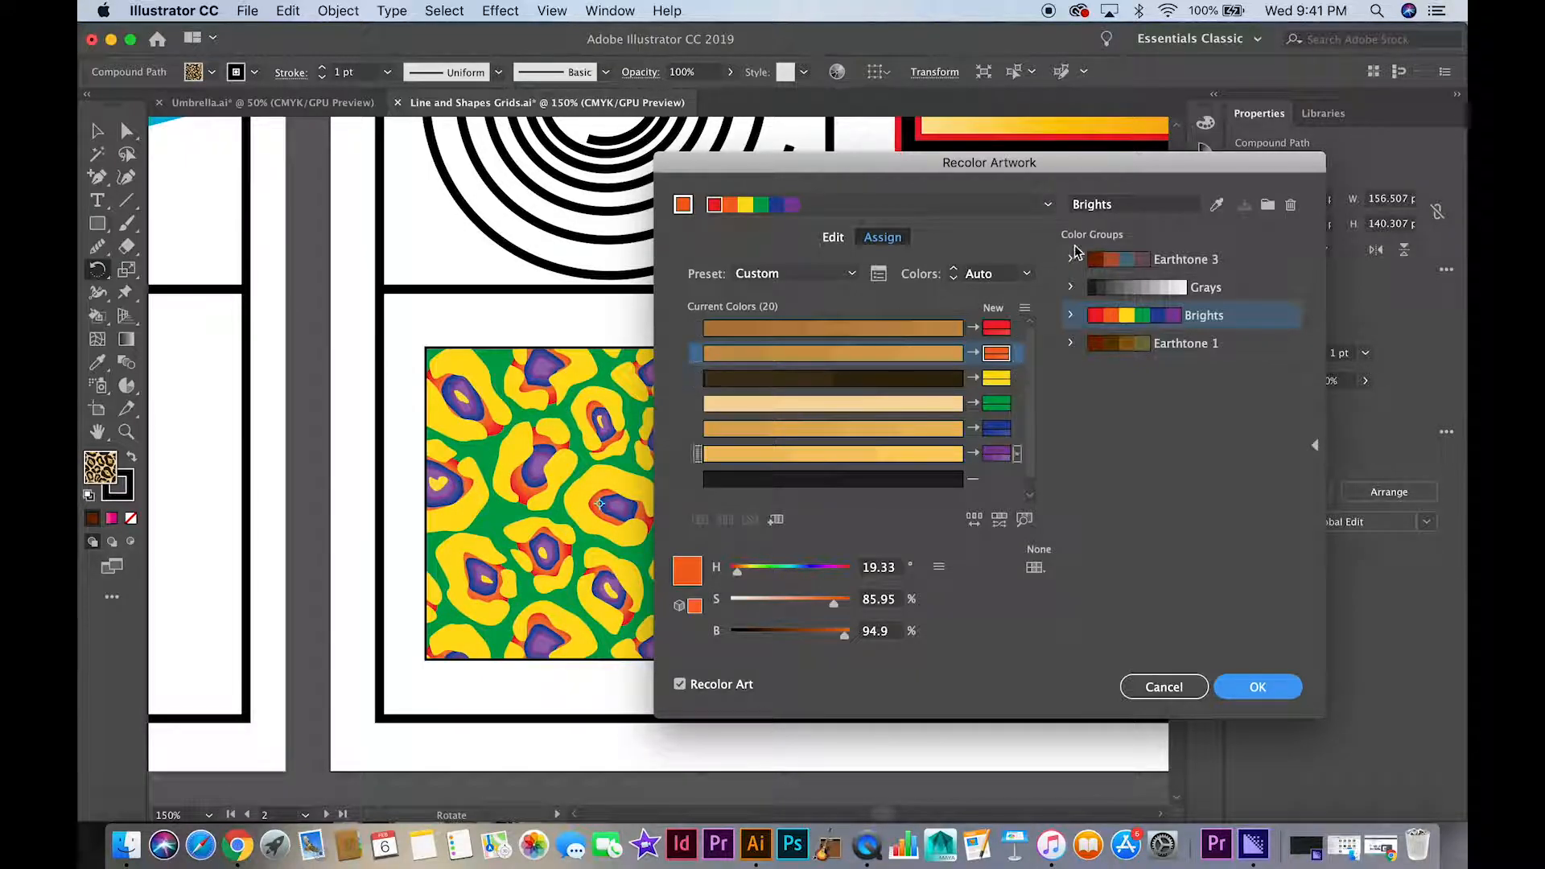
click(1096, 261)
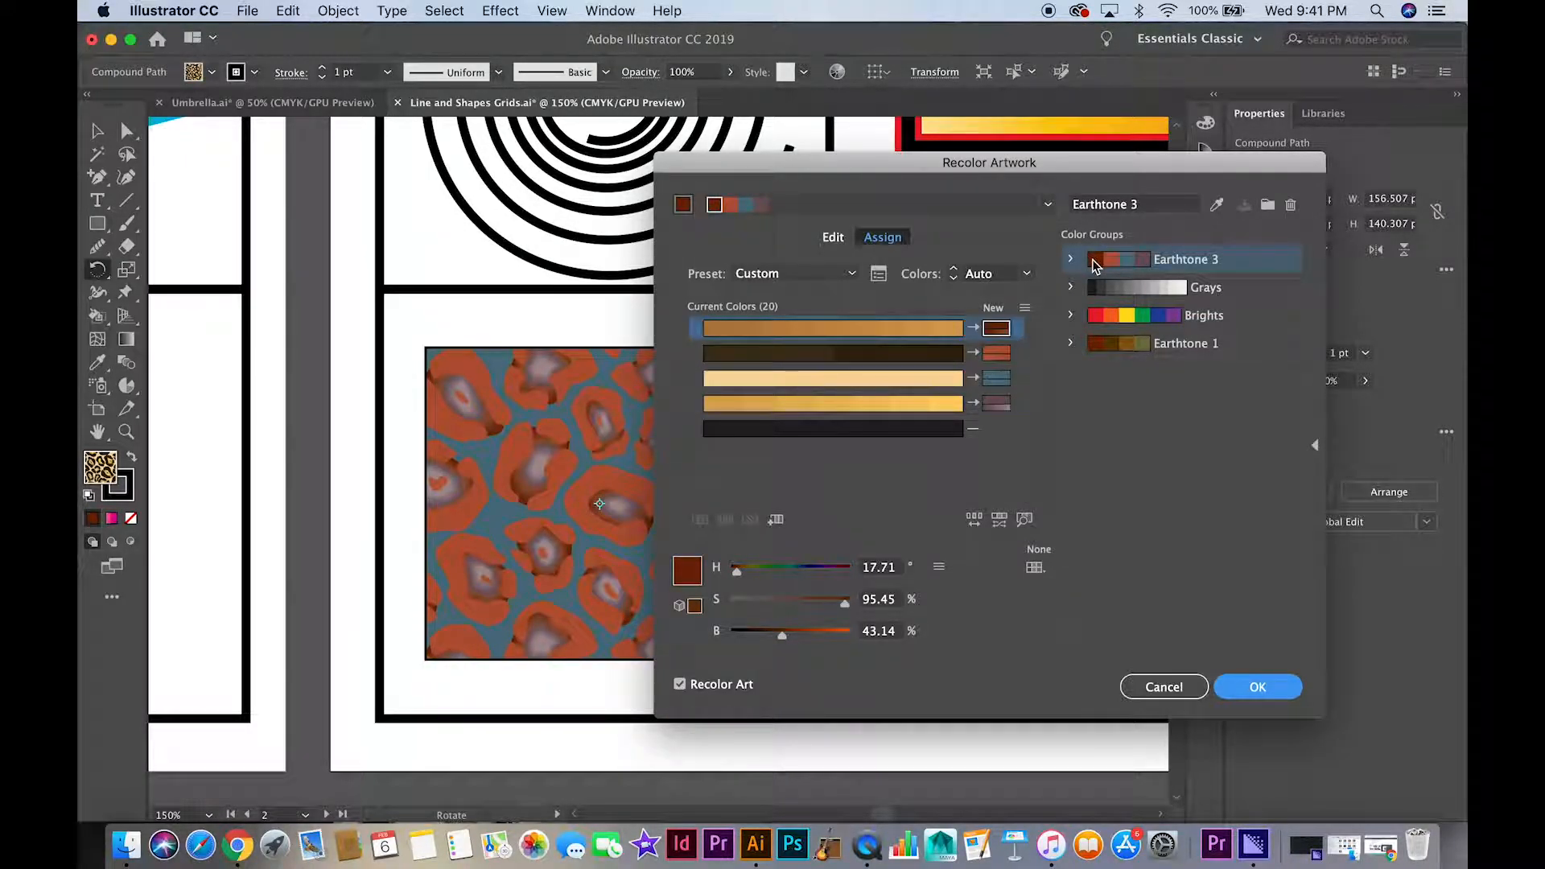
Mute the first Earthtone 3 color, turn the second green (H 164, S 68.54, B 69.8), apply the recoloring and save the color group changes.
click(737, 573)
drag(737, 573, 754, 571)
click(748, 603)
click(729, 209)
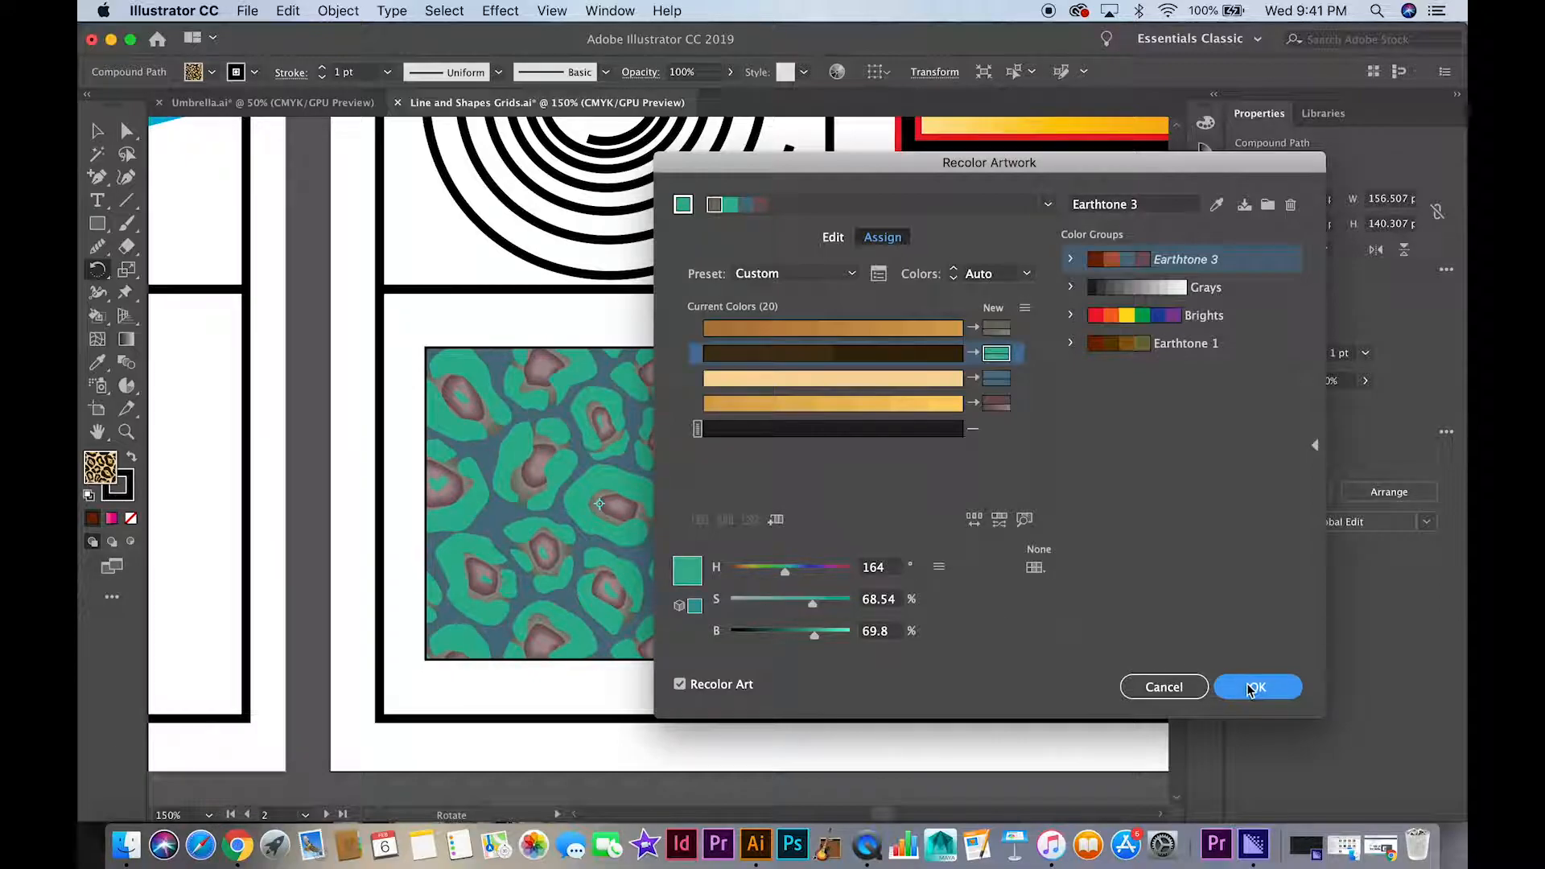
click(1251, 686)
key(Return)
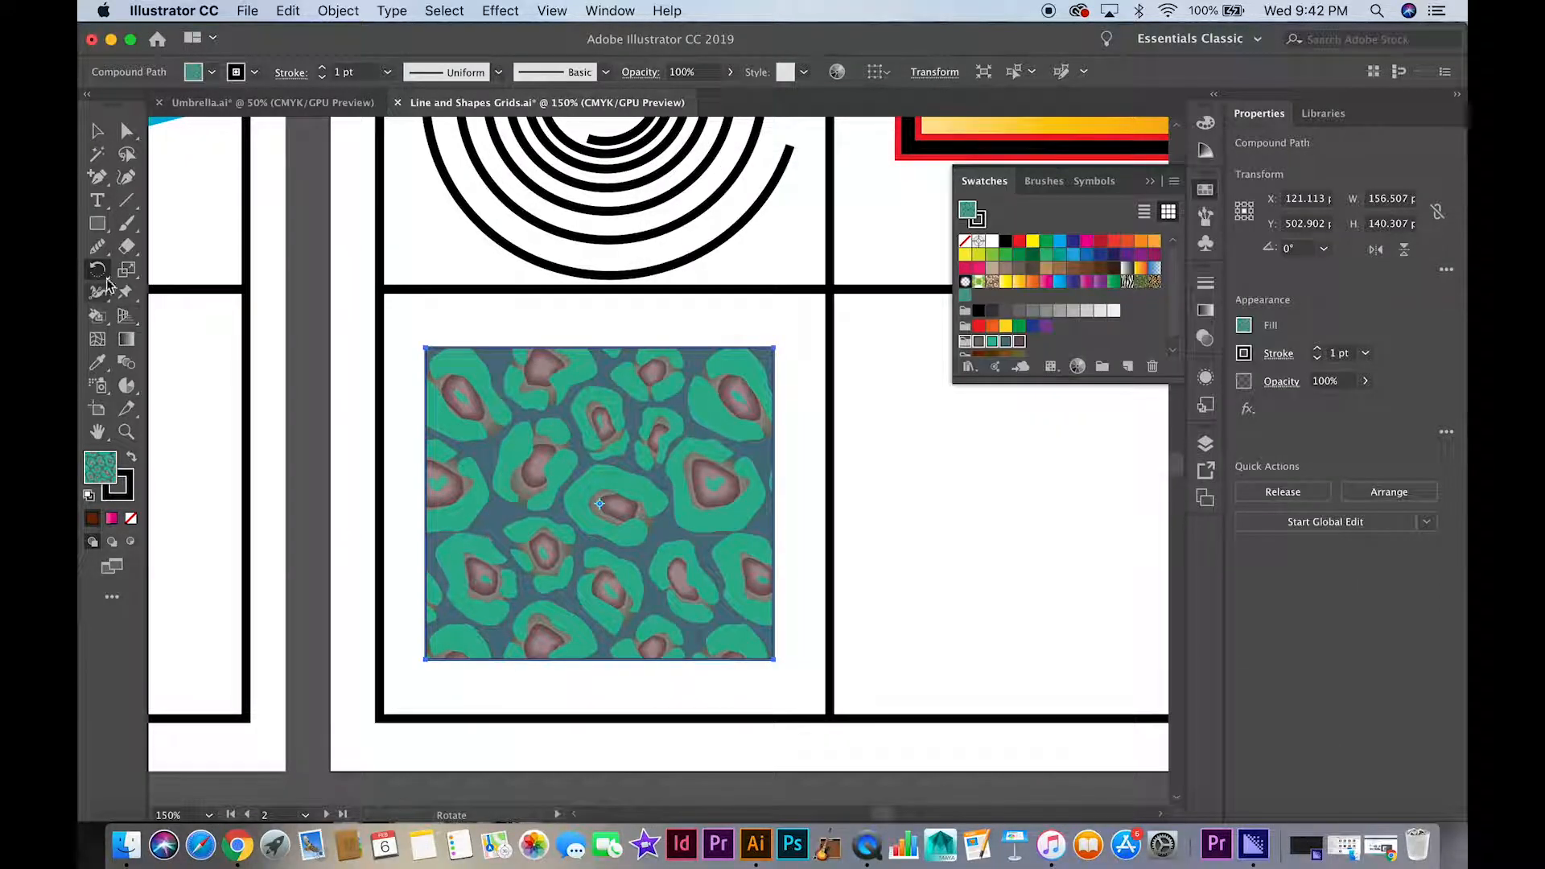
Scale only the recolored pattern uniformly to 200%, leaving the rectangle itself untransformed.
double_click(128, 273)
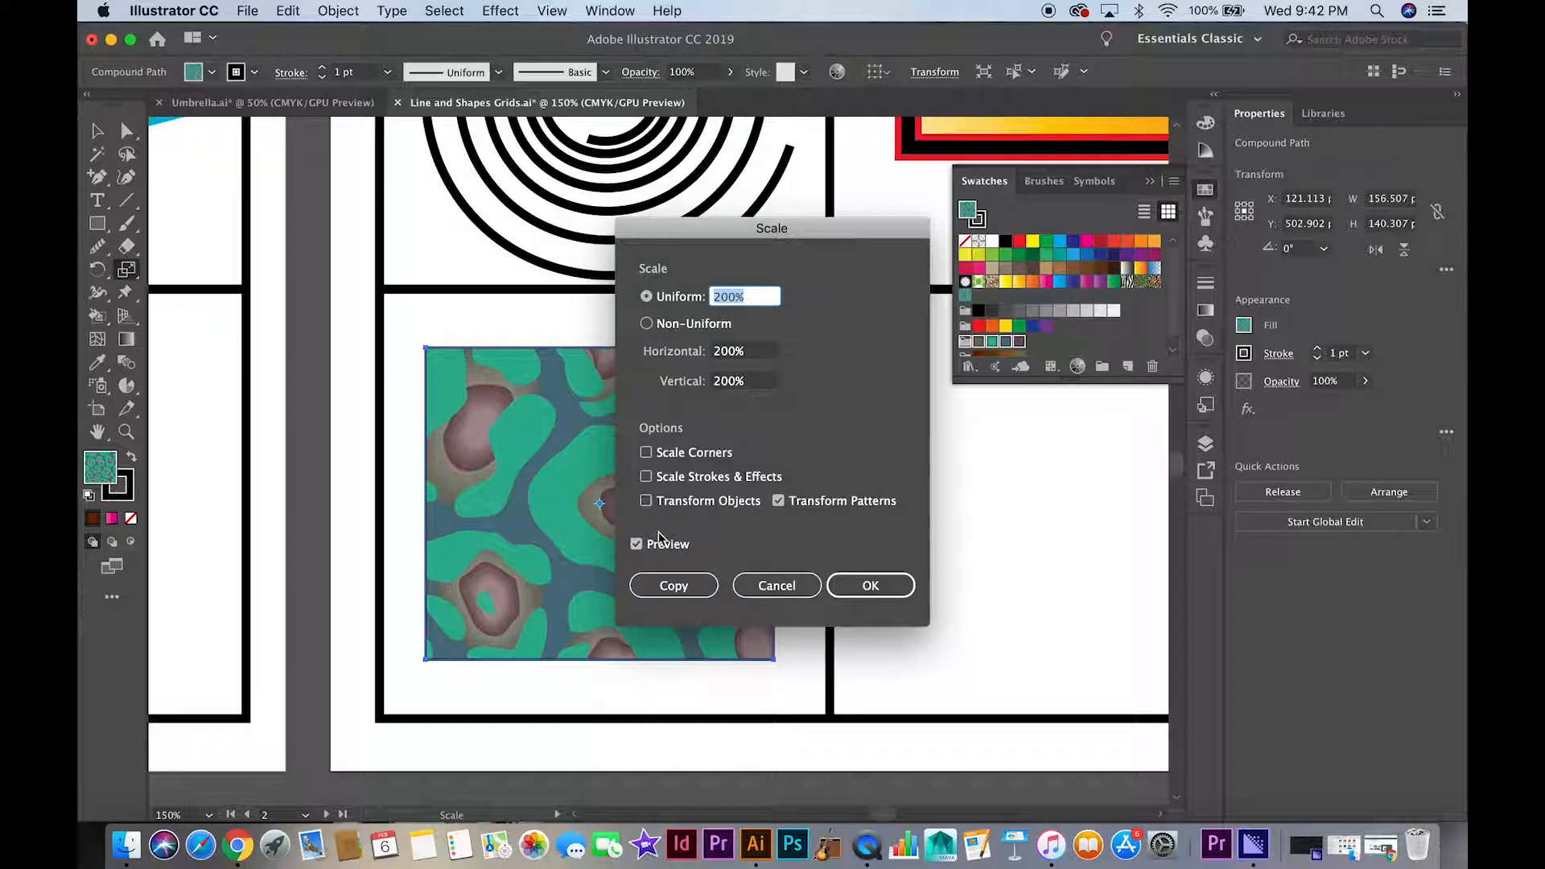
click(852, 587)
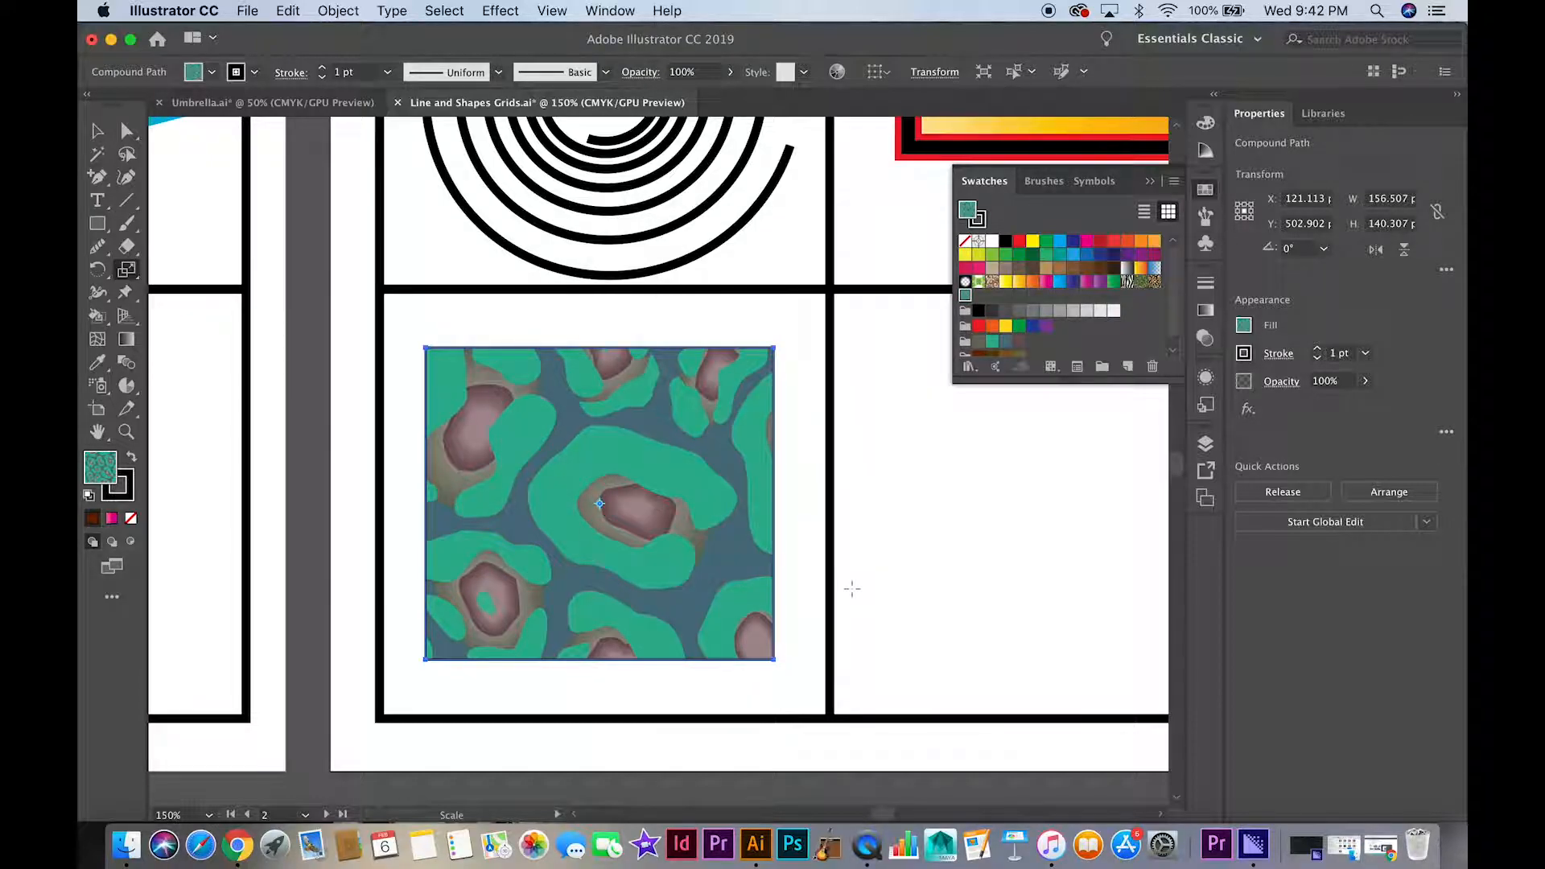
Draw a circle about 40 pt across in the middle cell of the bottom row and fill it with red.
key(z)
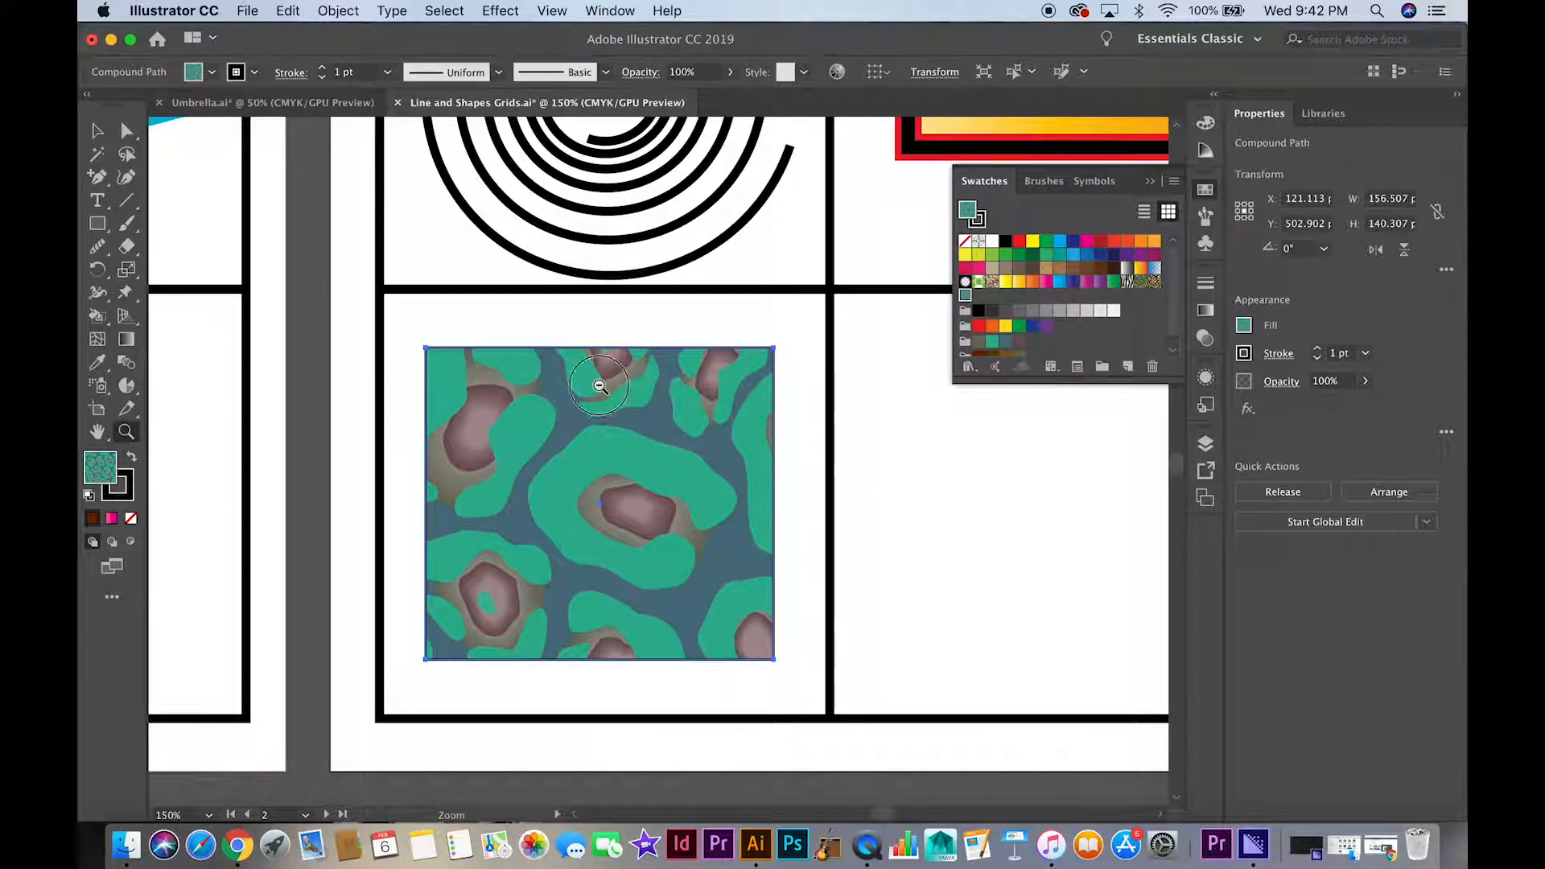
key(super+1)
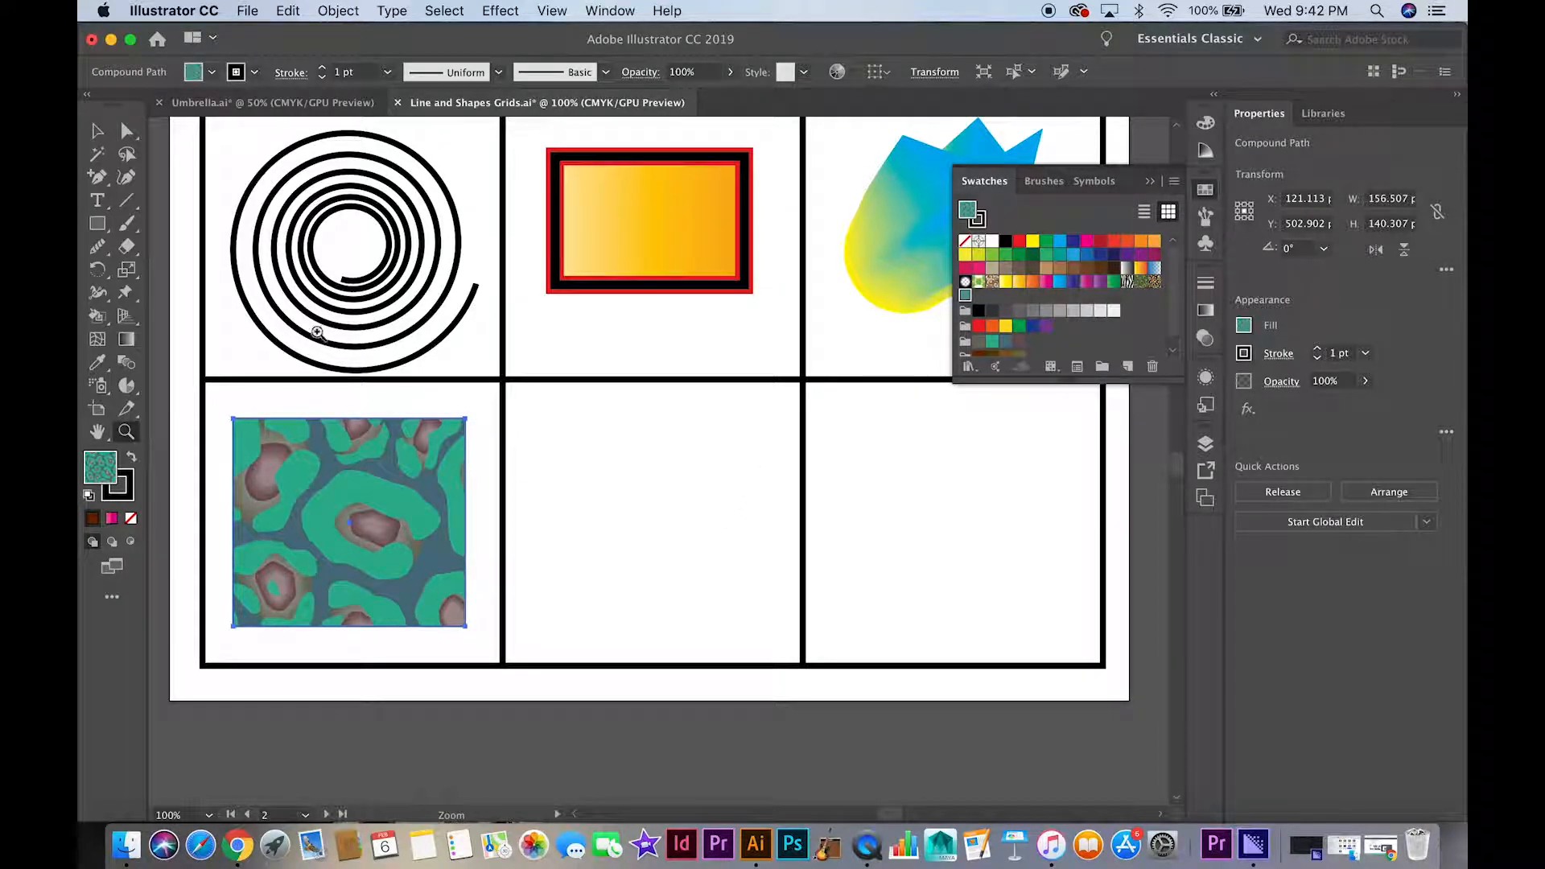
click(97, 227)
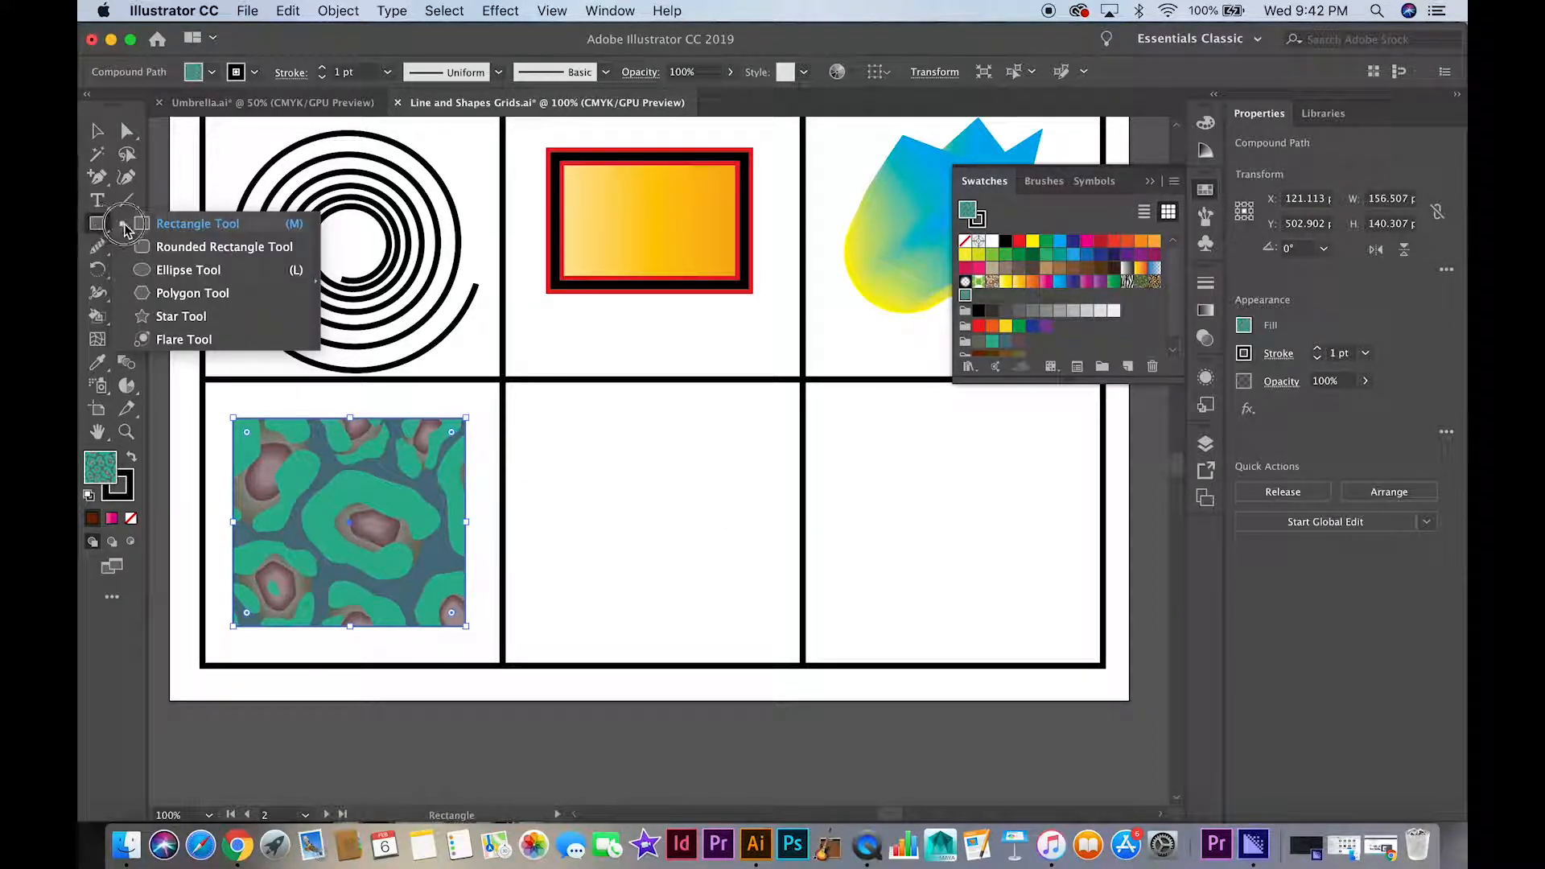
click(165, 271)
drag(544, 429, 604, 487)
click(212, 72)
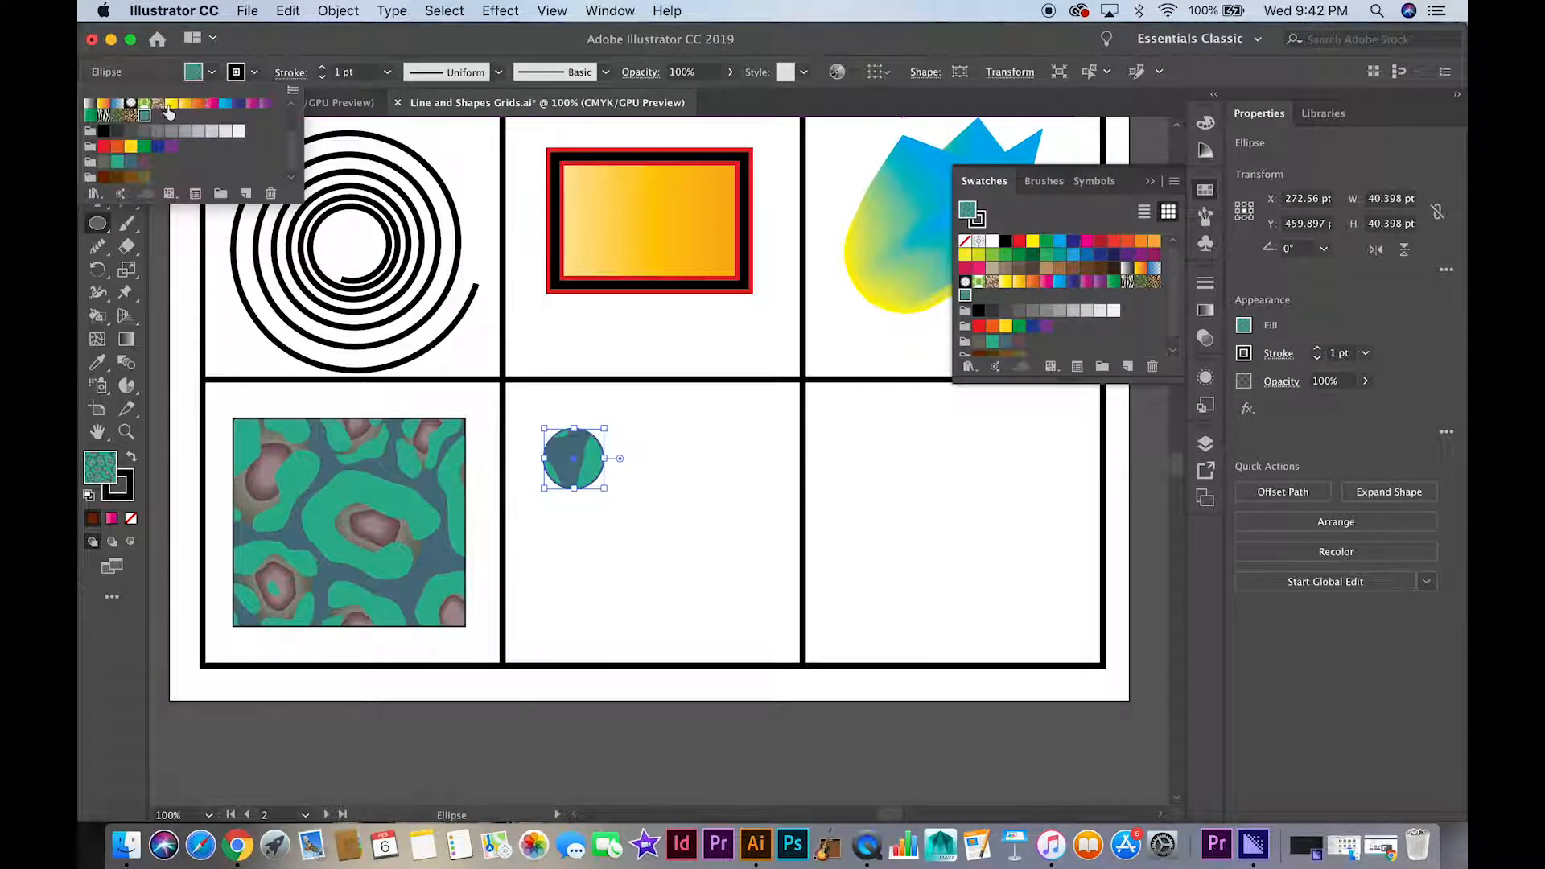
click(144, 105)
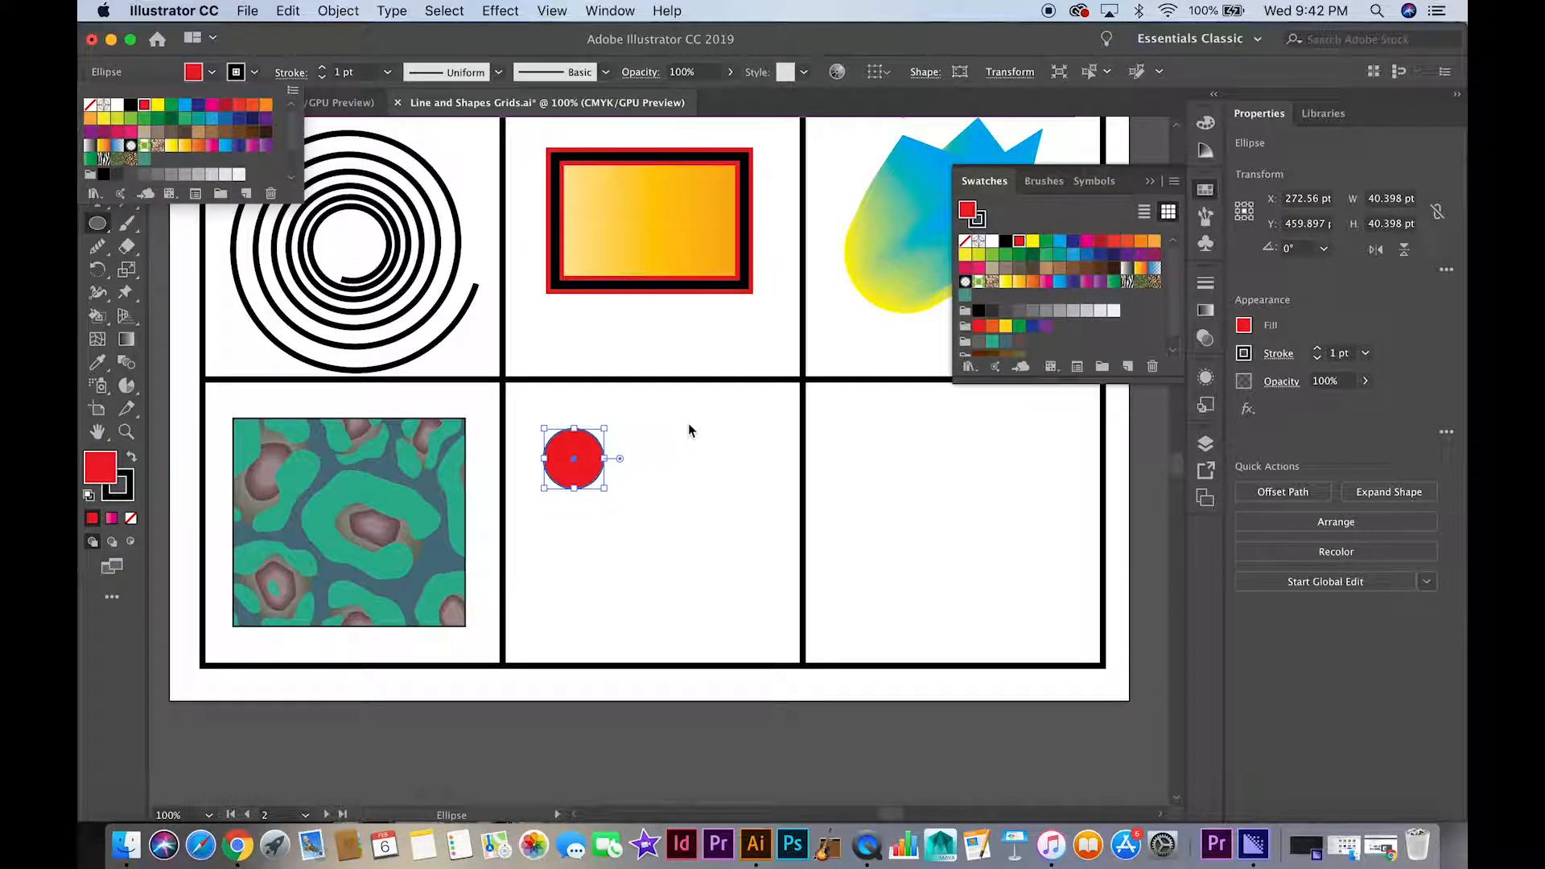
Set the red circle's stroke weight to 3 pt.
click(388, 78)
click(387, 78)
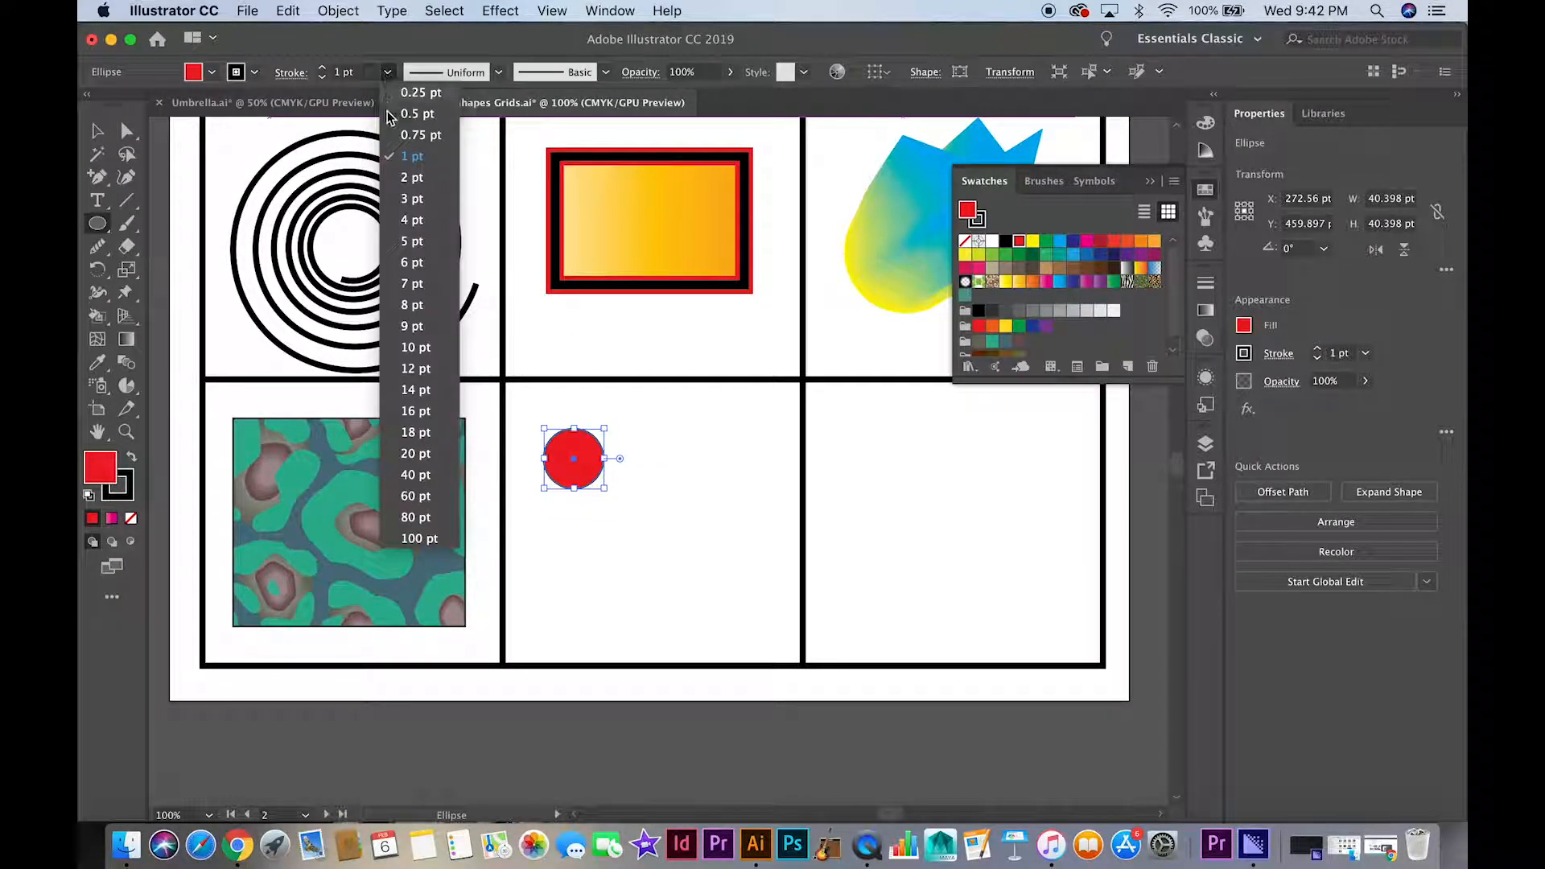
click(405, 194)
key(a)
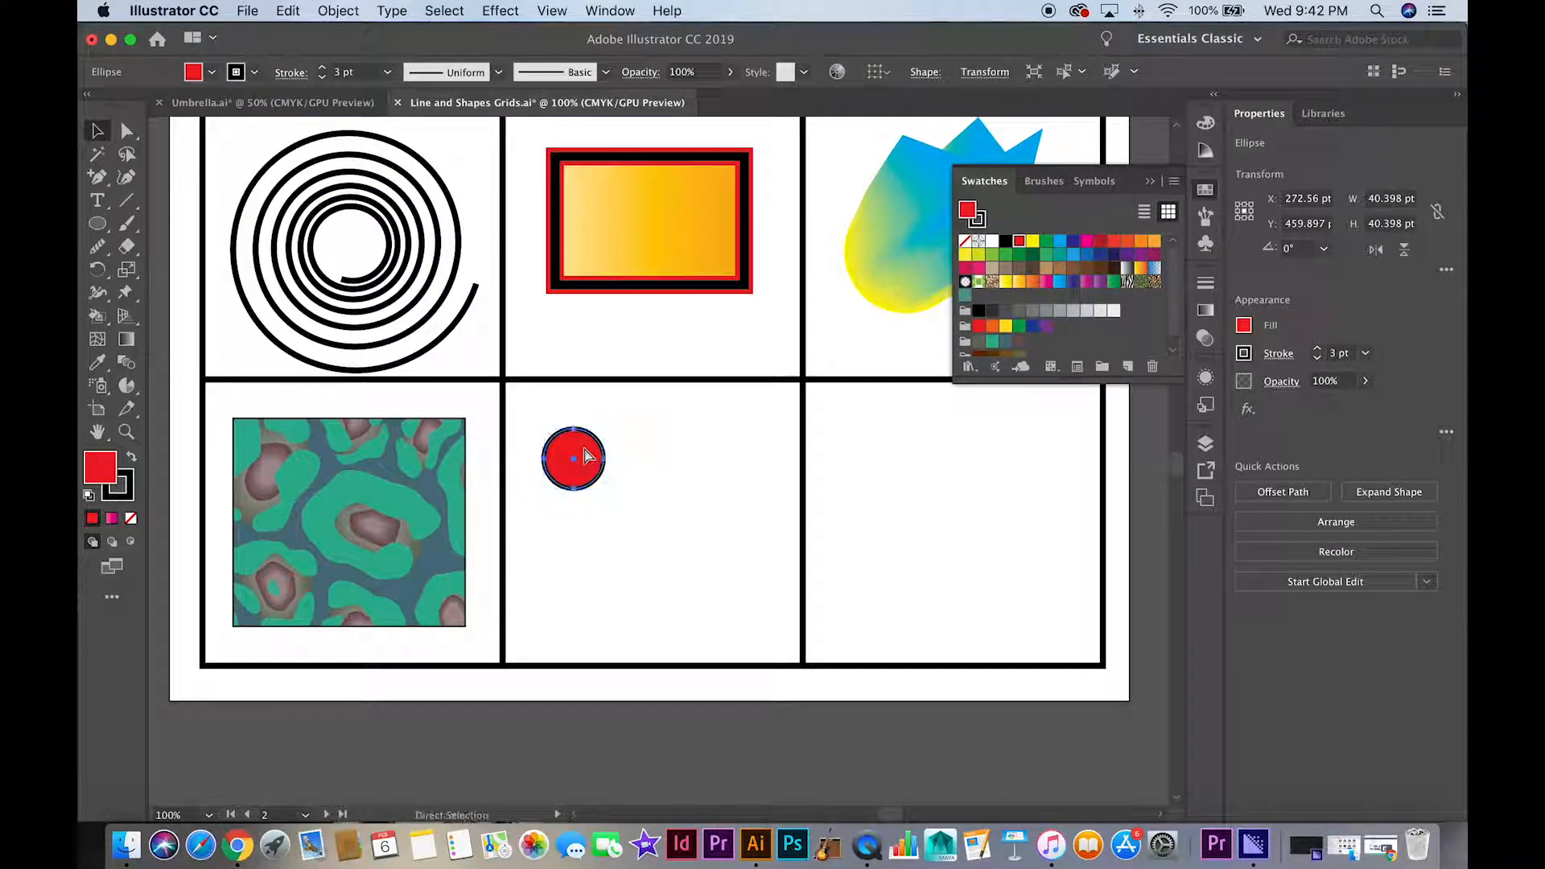
Duplicate the red circle and arrange the copies in a closely packed grid of three rows with four circles each.
key(super+d)
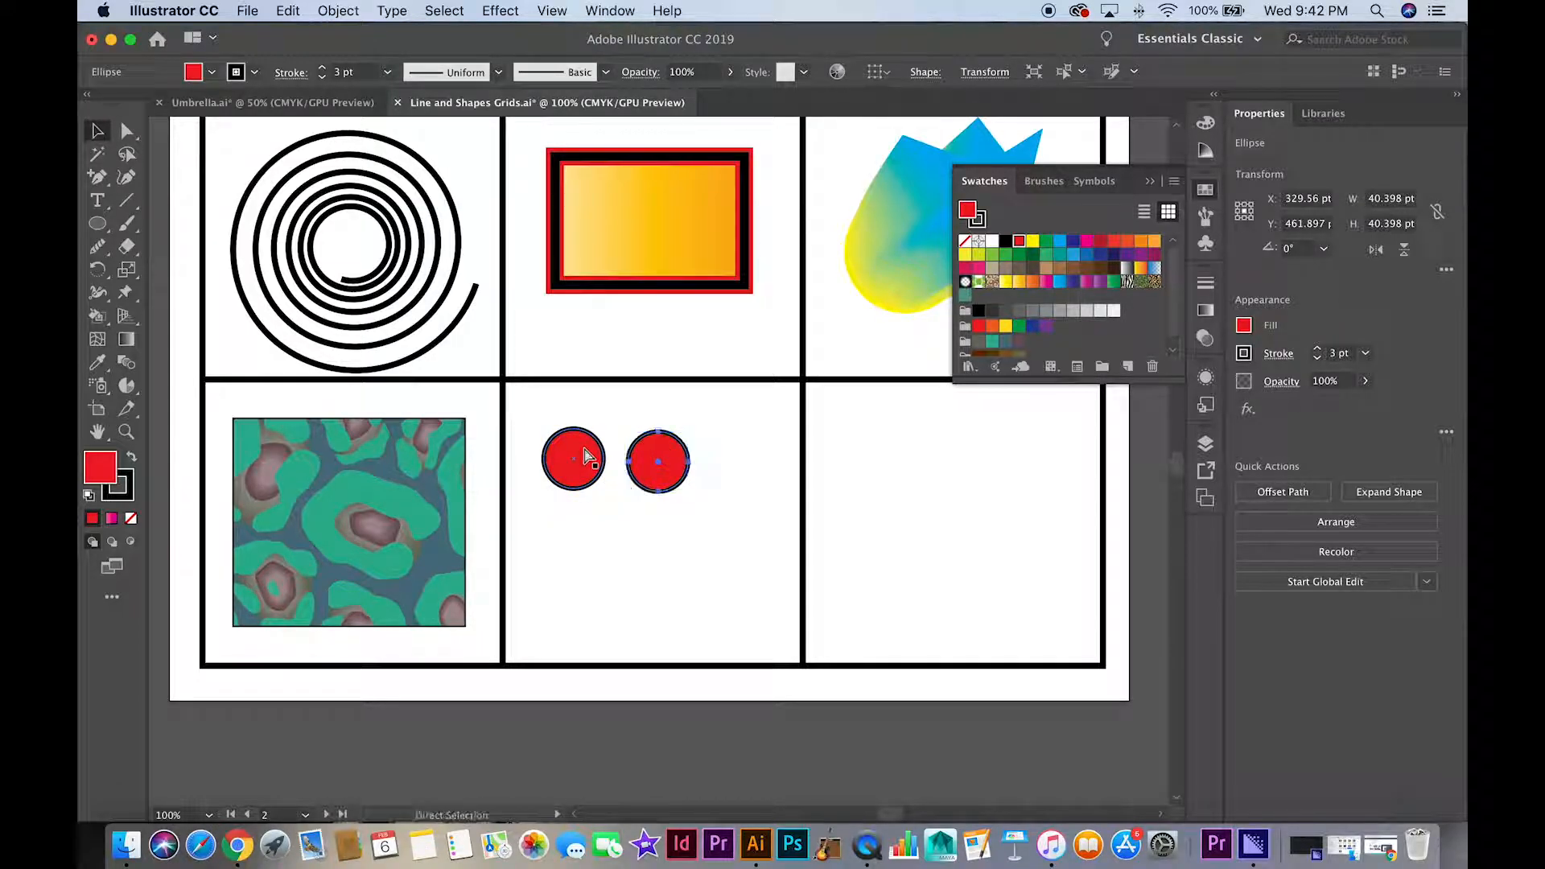
key(v)
key(super+d)
click(666, 535)
drag(586, 461, 560, 461)
drag(674, 461, 644, 460)
key(super+z)
key(super+z)
mouse_move(745, 477)
mouse_down()
mouse_move(704, 473)
mouse_move(769, 467)
mouse_up()
click(712, 515)
click(715, 469)
key(super+c)
key(super+v)
drag(628, 462, 678, 456)
drag(770, 457, 681, 468)
click(756, 520)
click(669, 516)
drag(759, 469, 685, 475)
click(728, 511)
click(619, 414)
Group all twelve red circles and add the group to the document swatches as a new pattern.
drag(545, 411, 755, 596)
drag(534, 408, 775, 596)
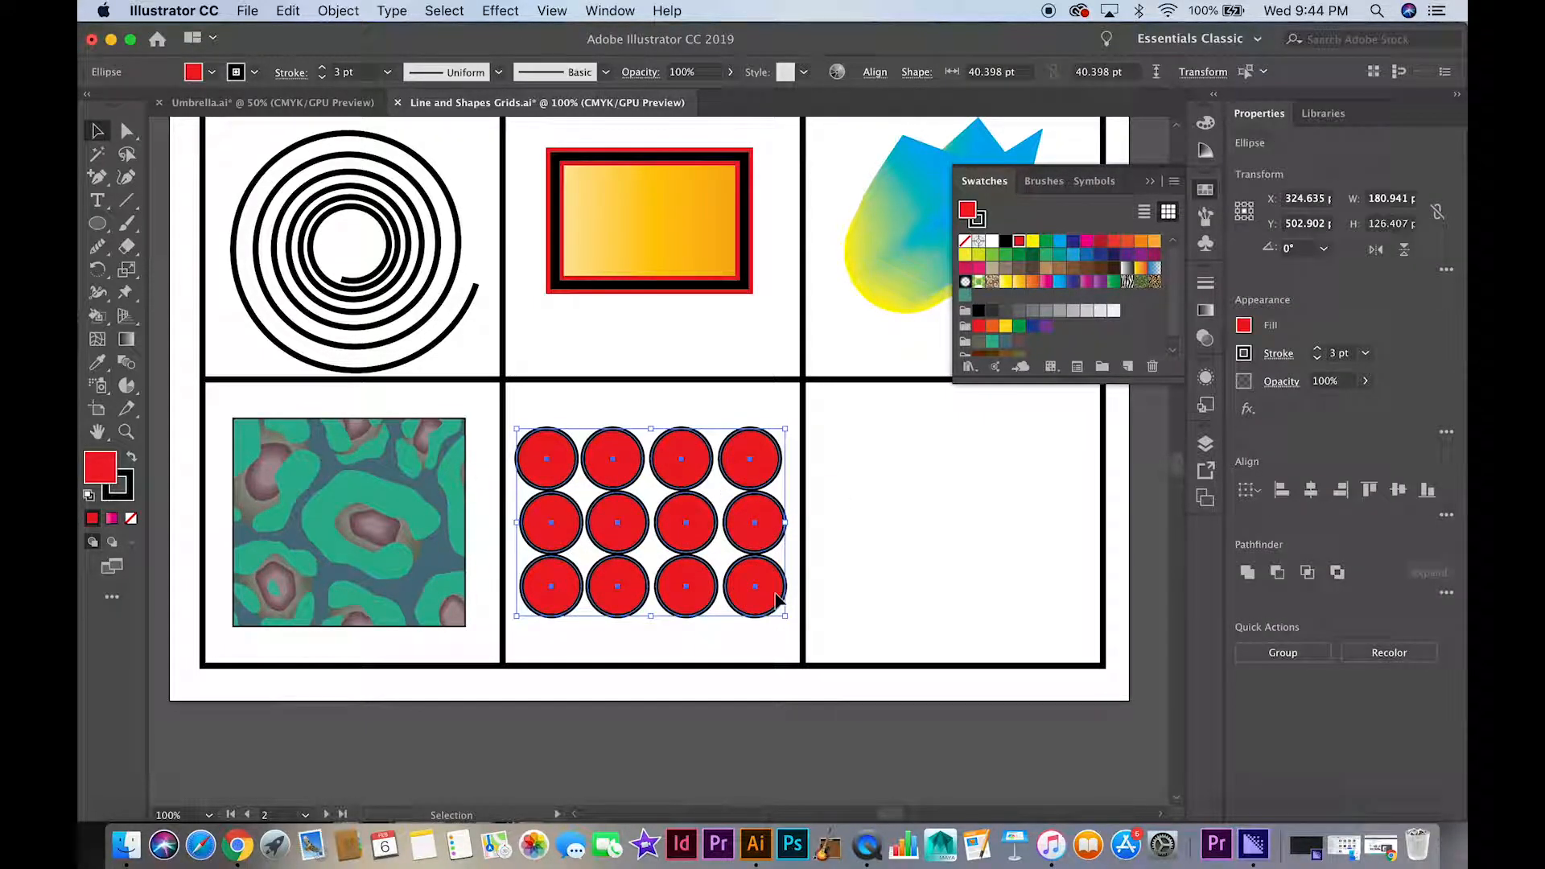
right_click(775, 583)
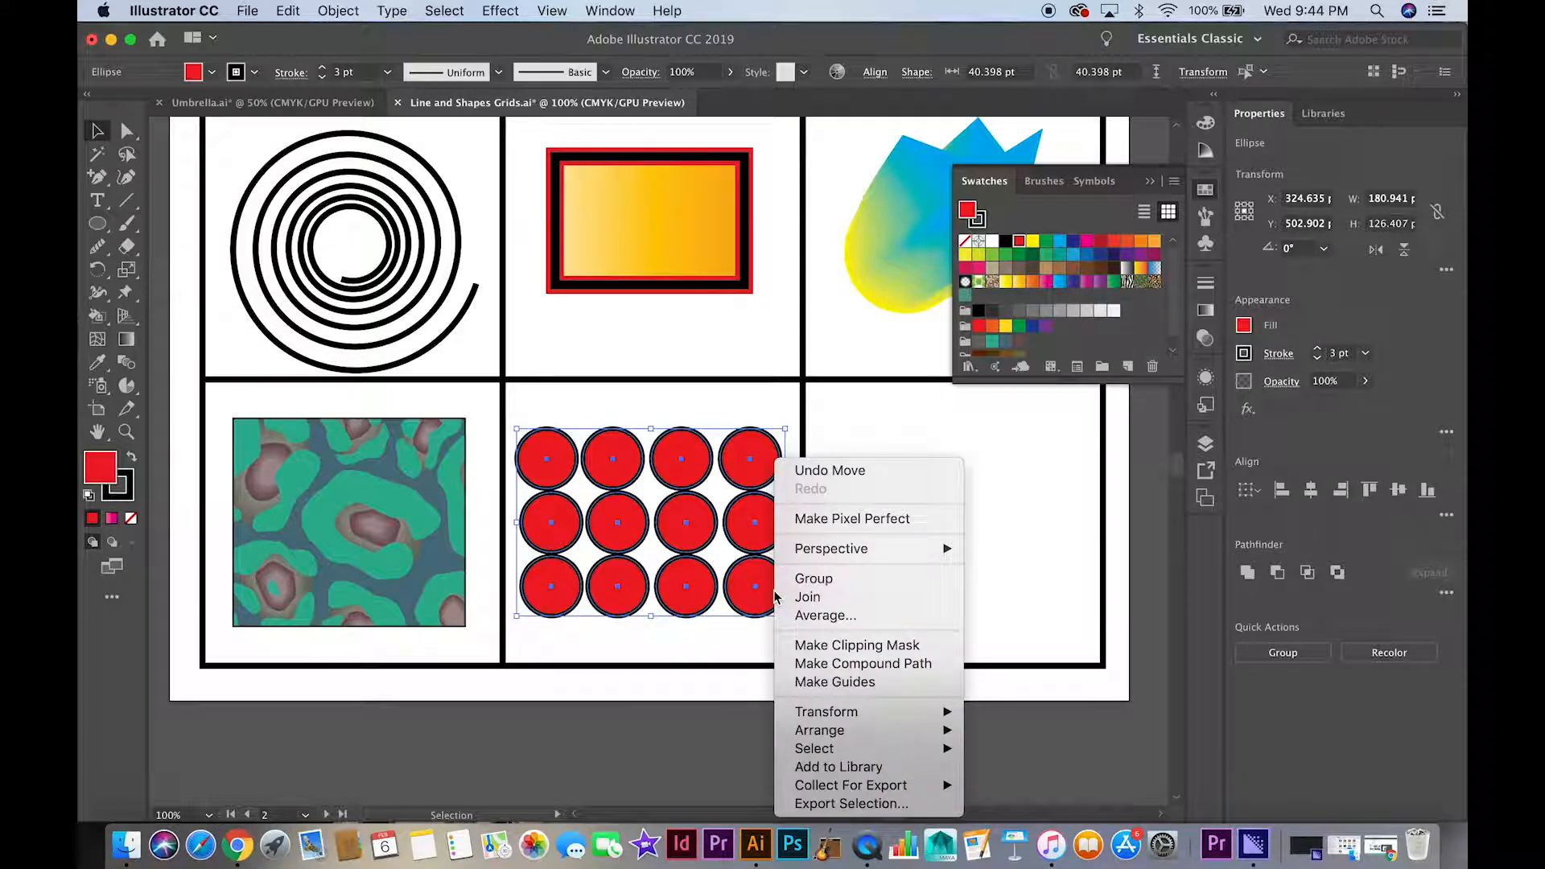
click(812, 579)
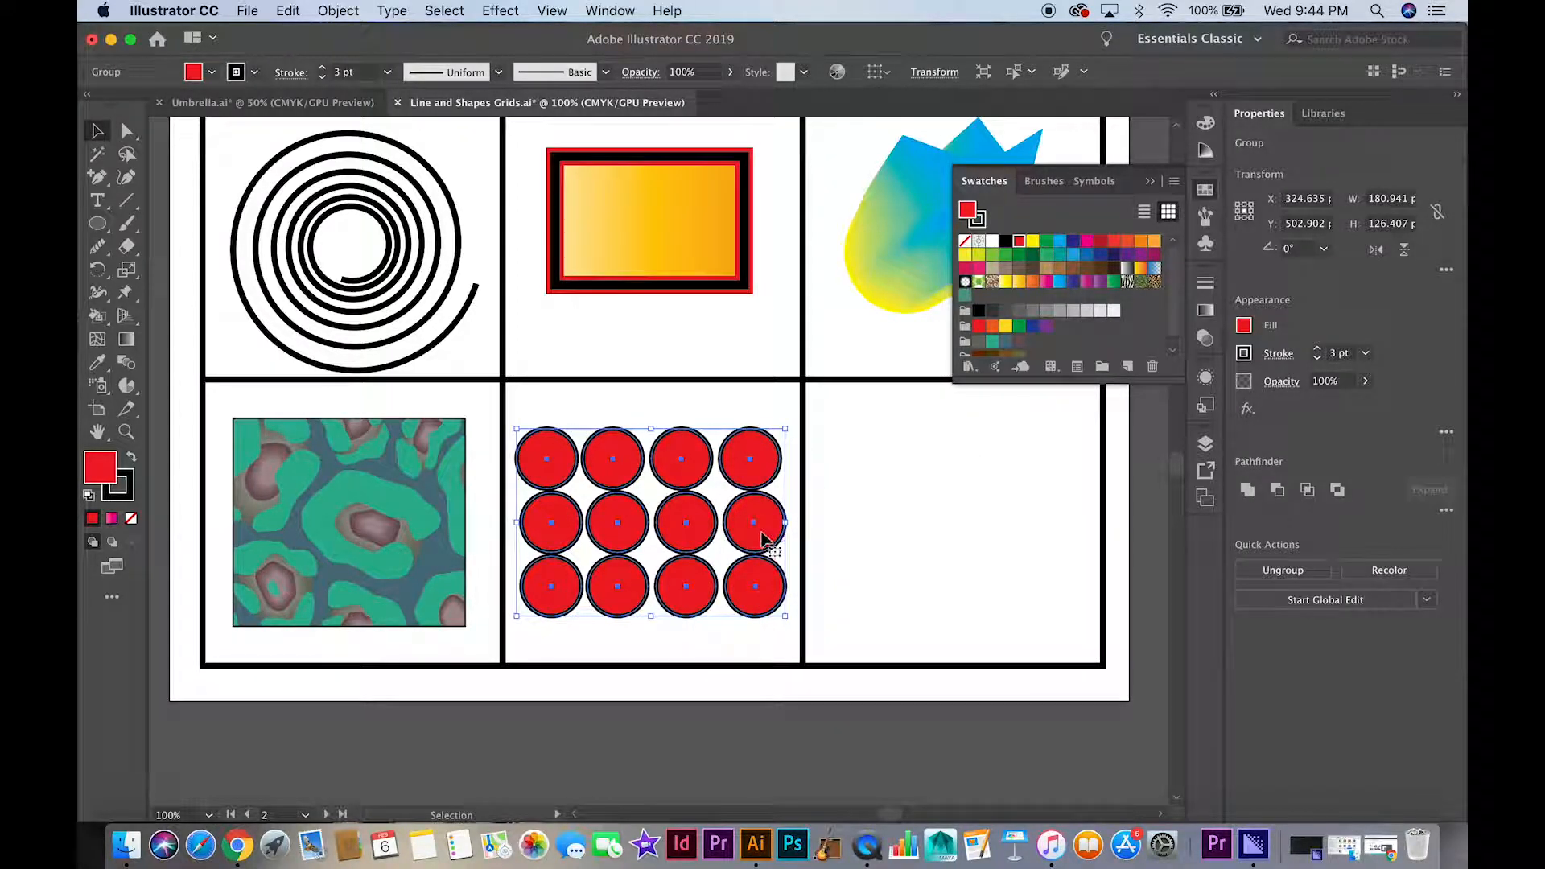
drag(769, 535, 1124, 320)
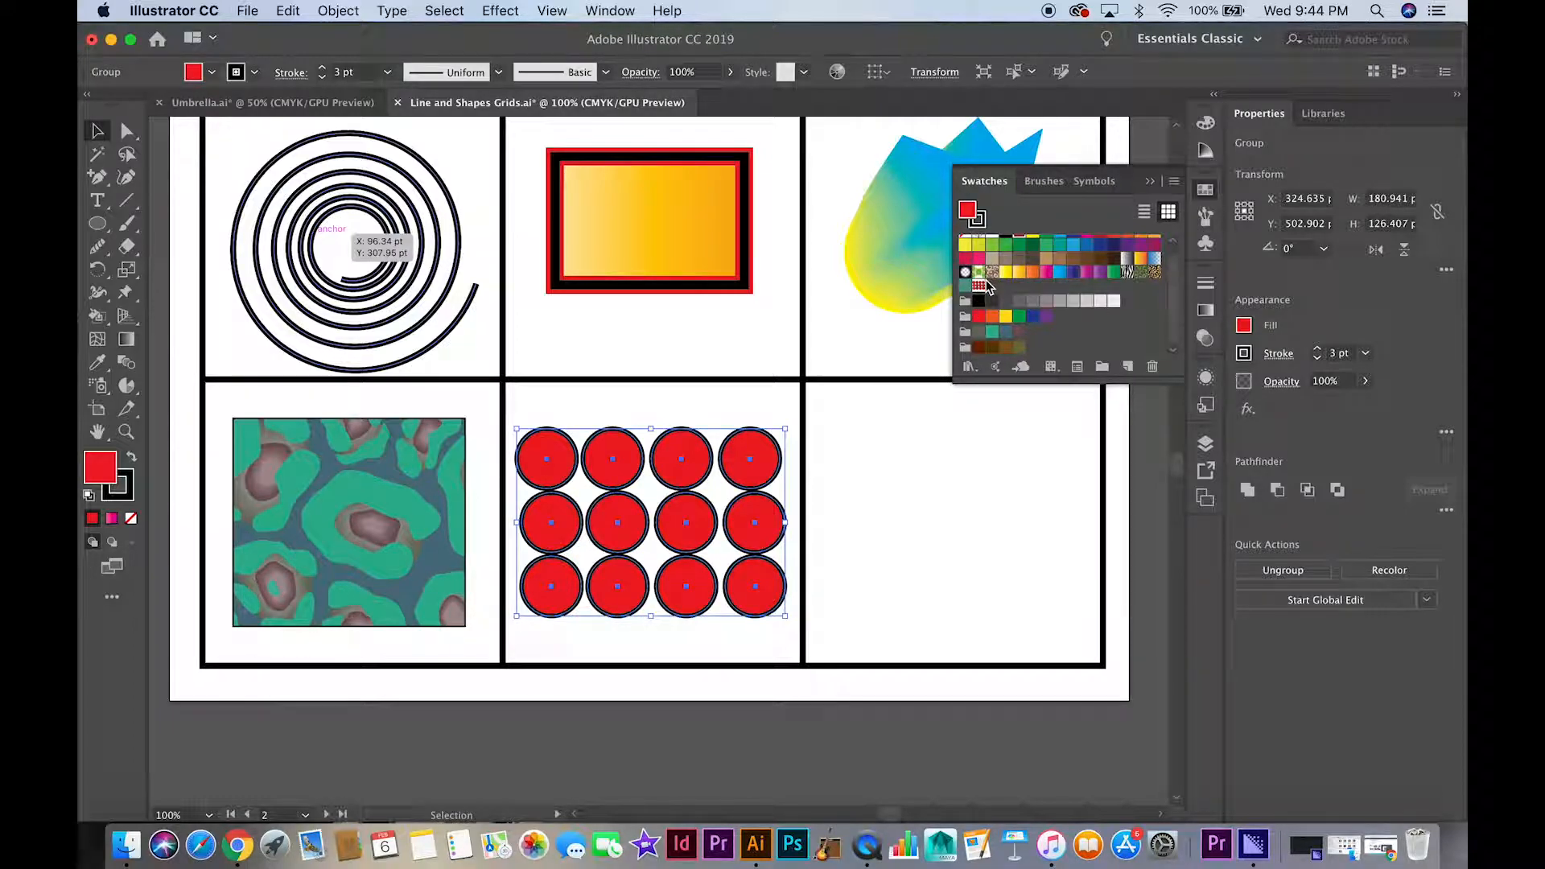
Draw a rectangle about 159 by 143 pt in the empty bottom-row cell and fill it with the red circle pattern swatch.
click(101, 232)
drag(103, 235, 161, 220)
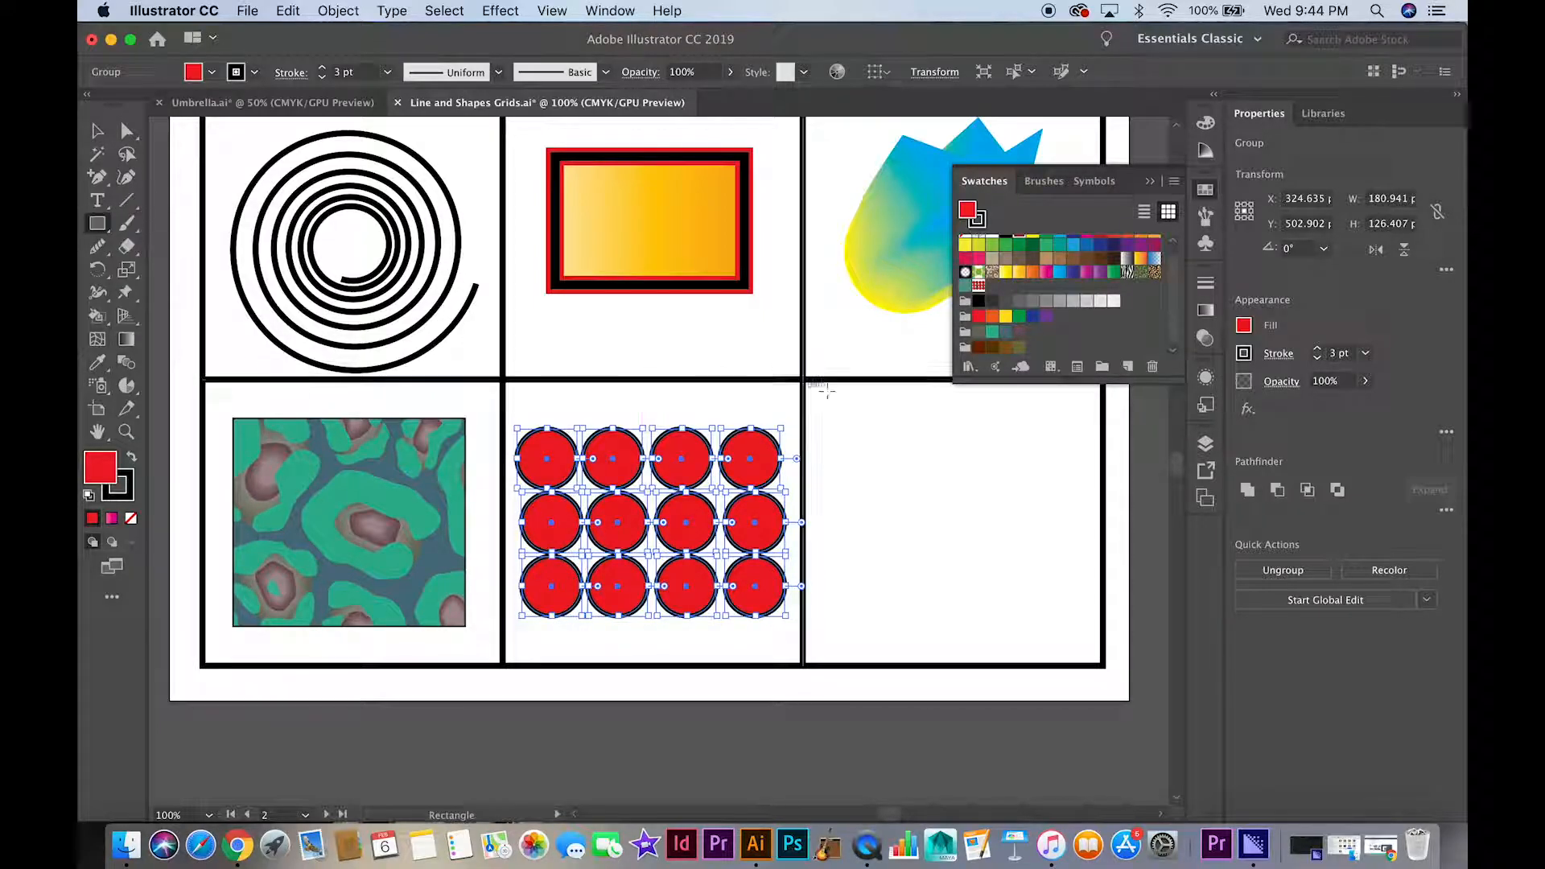
drag(839, 419, 1077, 631)
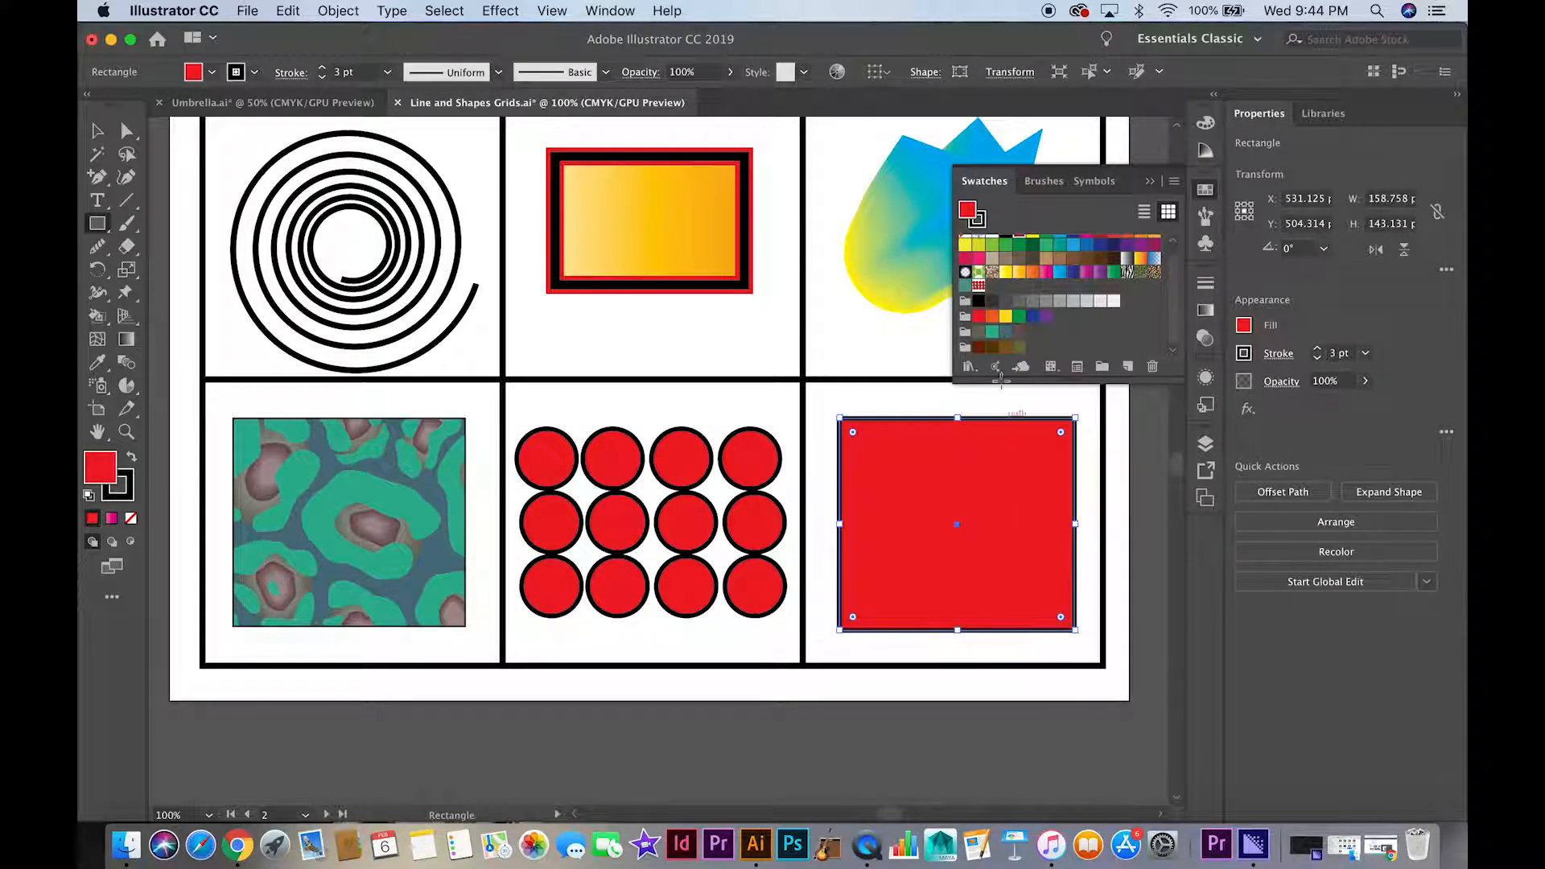
click(980, 287)
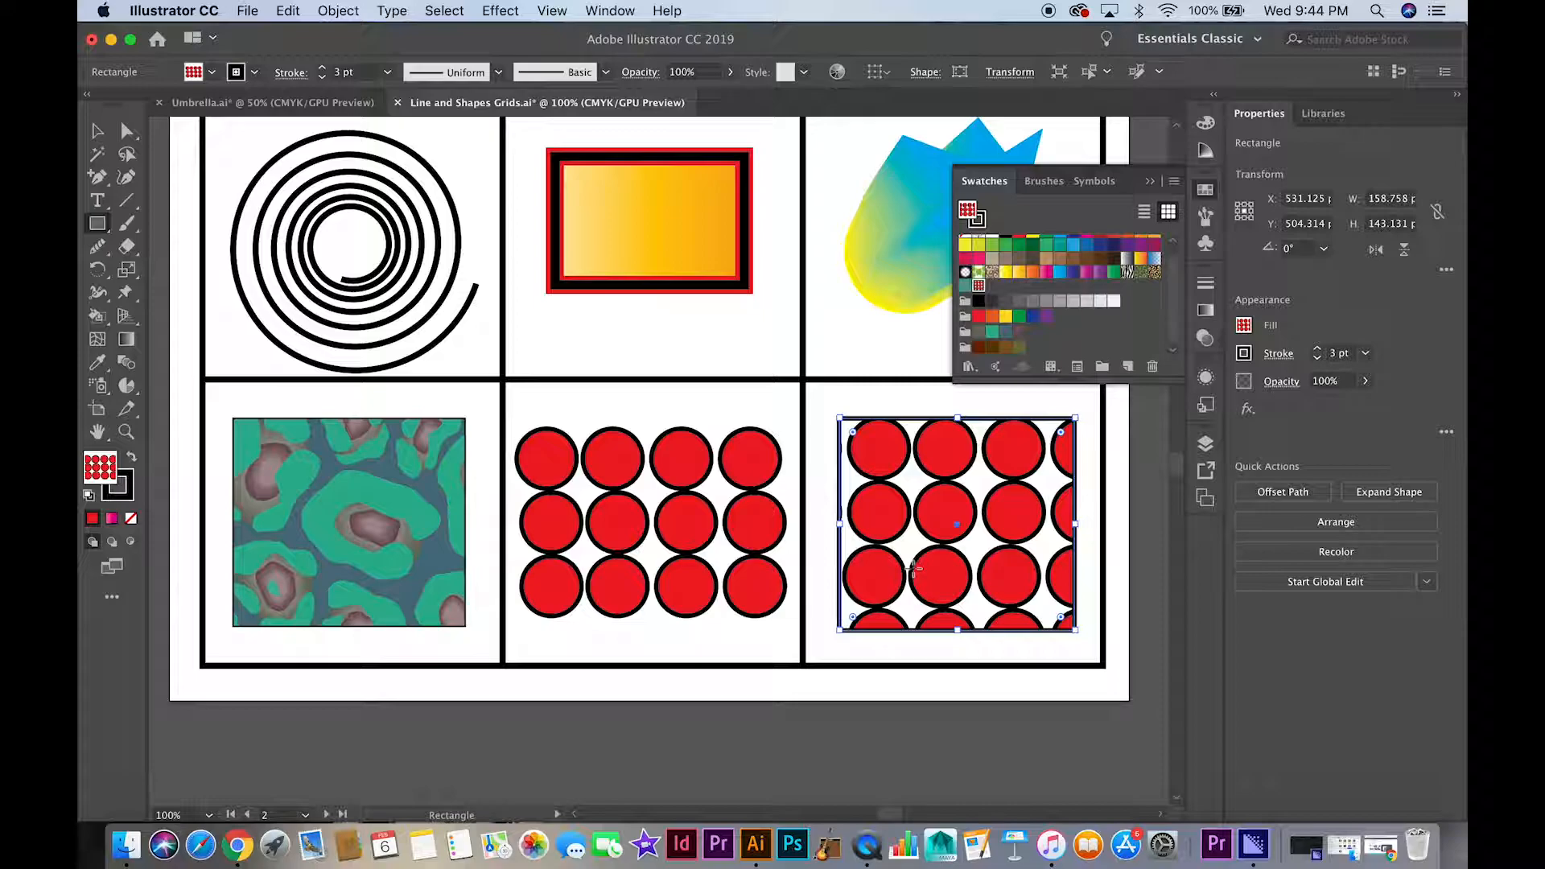
Scale only the pattern inside the new rectangle uniformly to 200%, without transforming the rectangle itself.
double_click(126, 272)
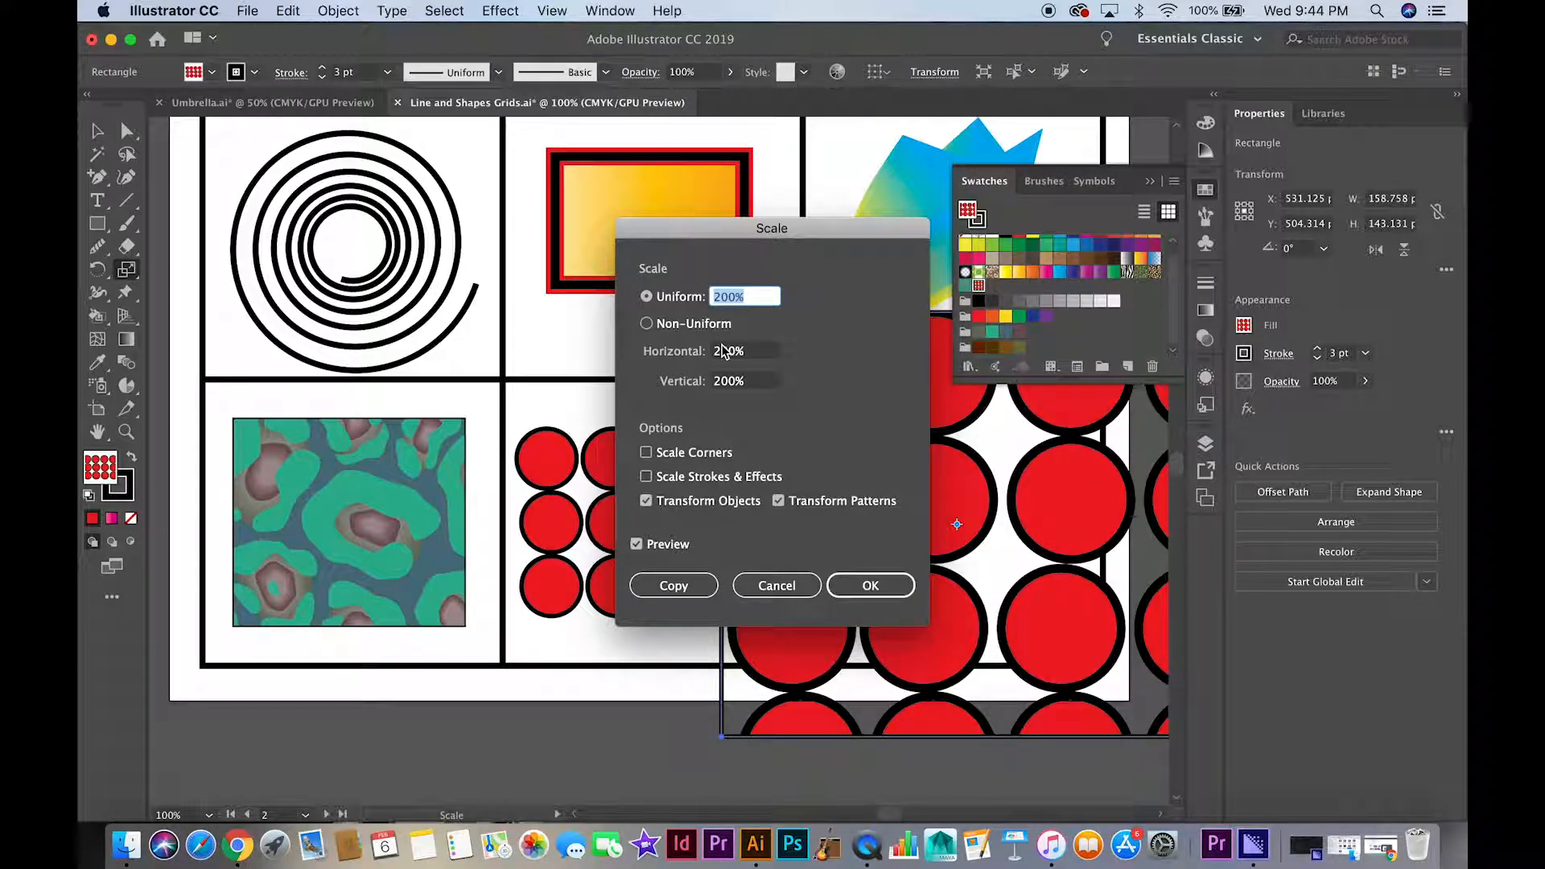
click(646, 502)
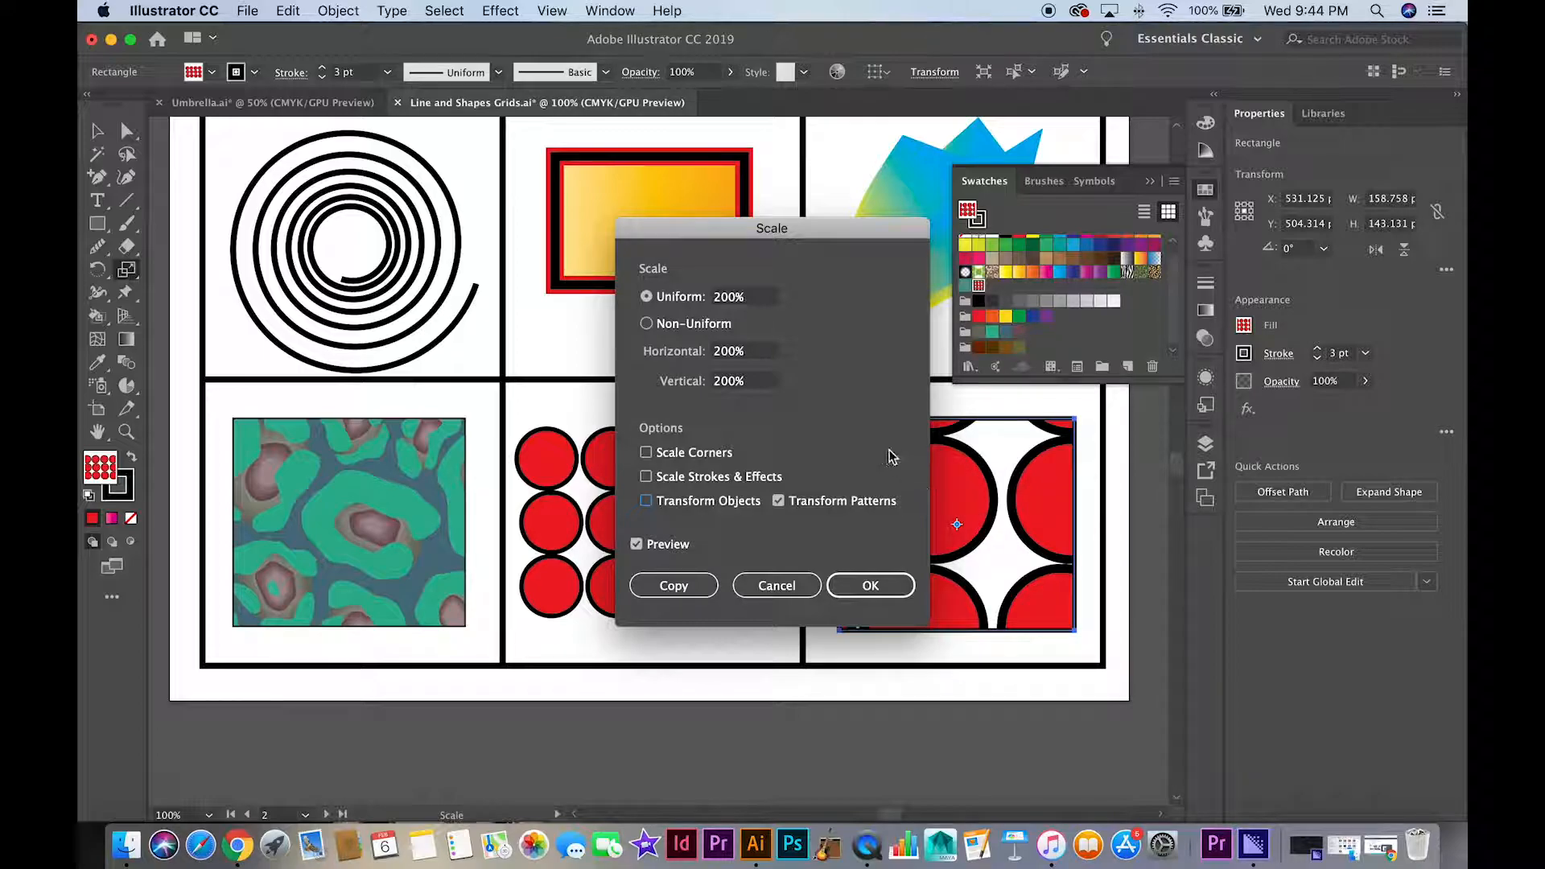
click(867, 587)
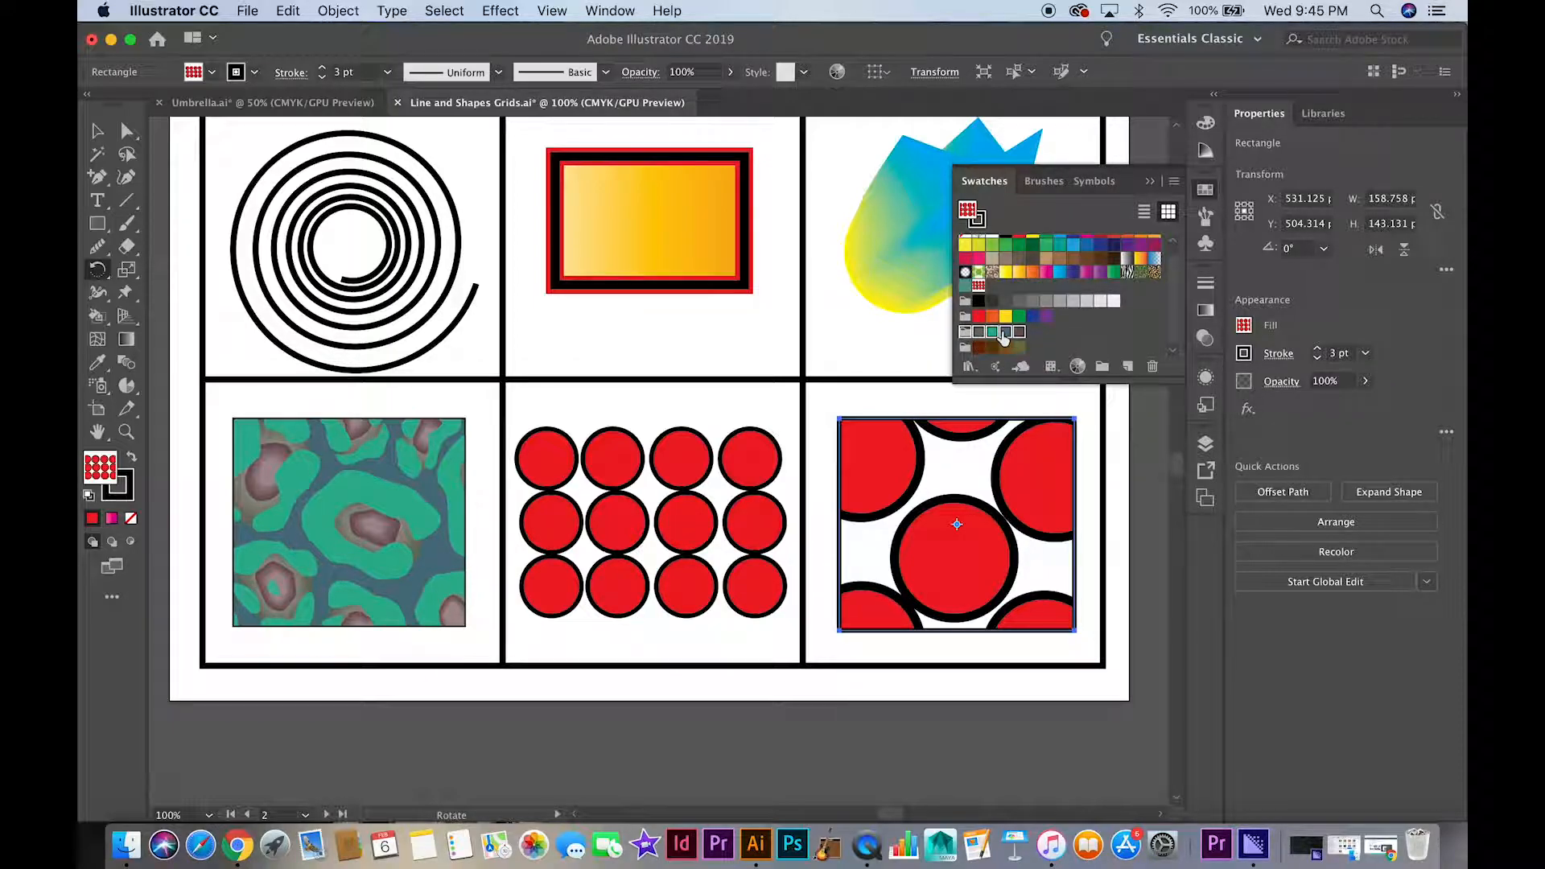
Recolor the rectangle's circle pattern with the Earthtone 3 color group.
click(1077, 367)
drag(921, 174, 324, 161)
click(492, 310)
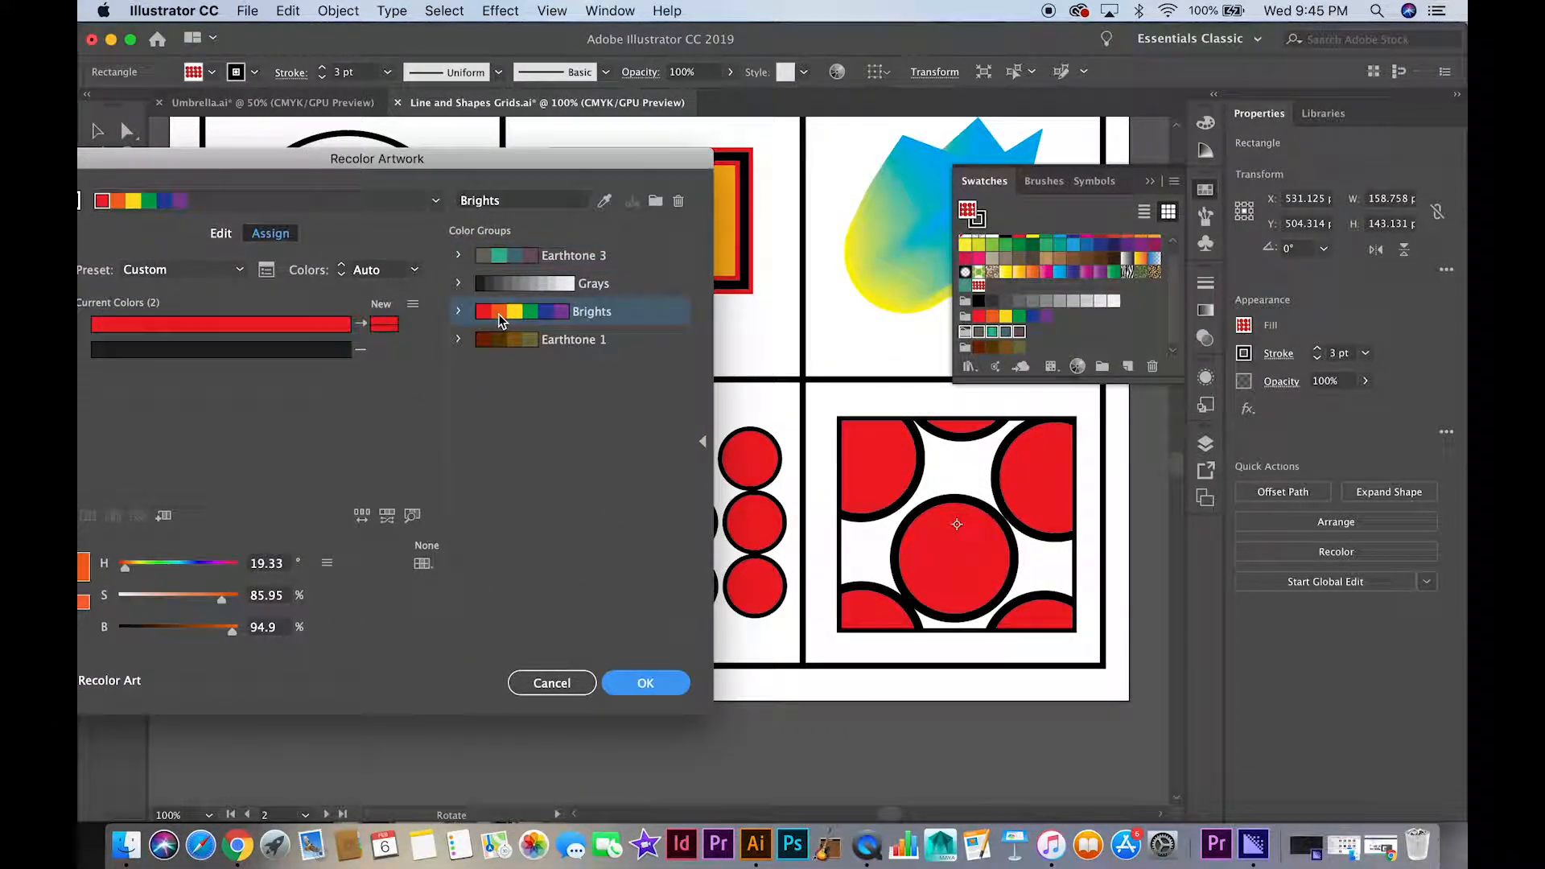
click(496, 264)
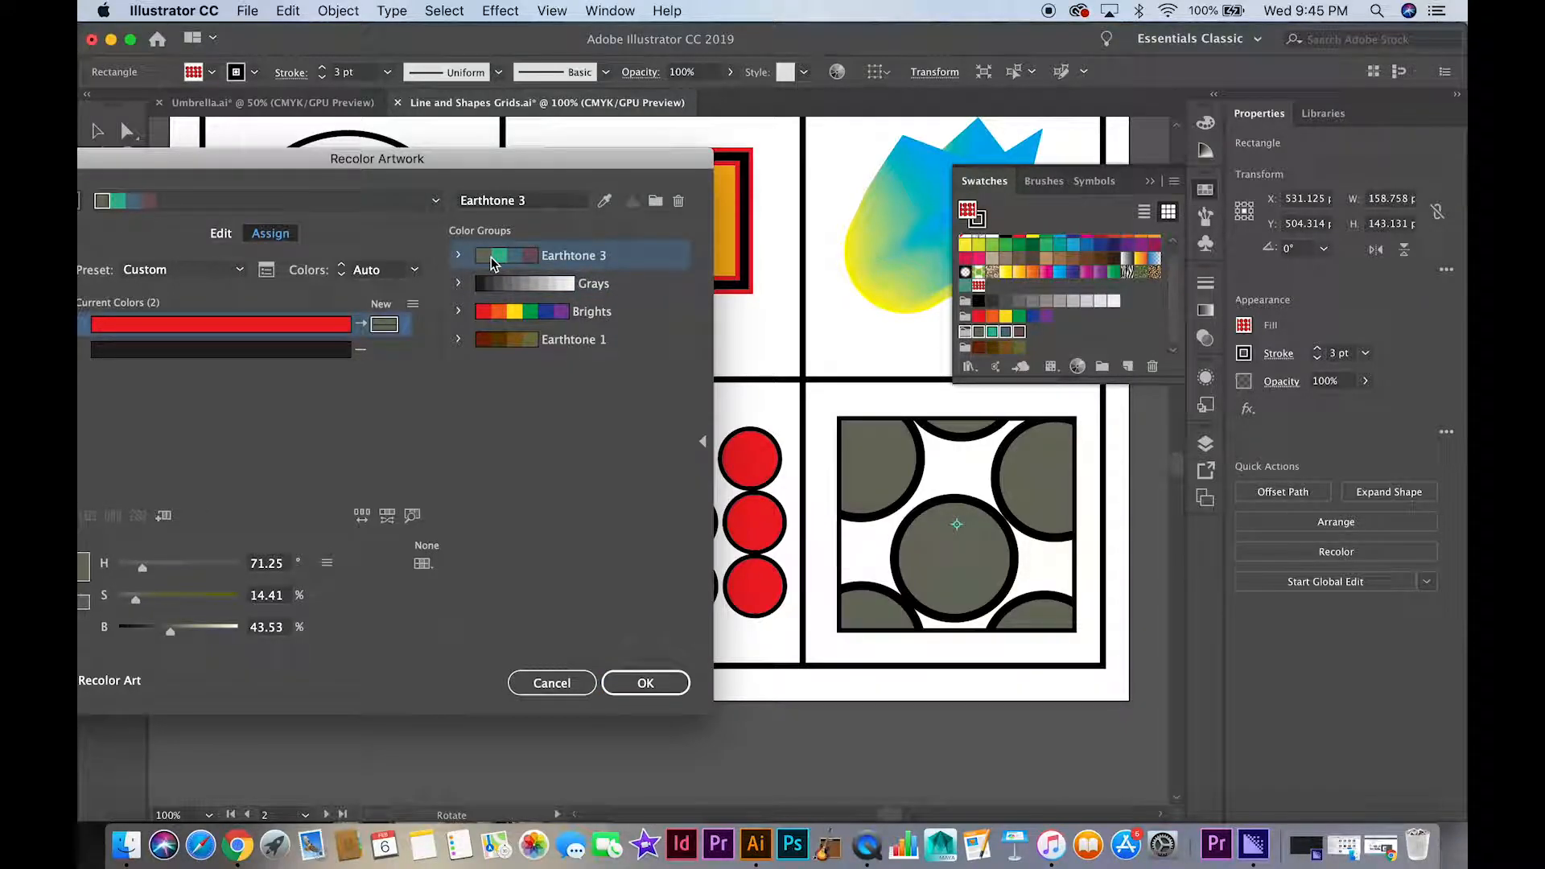
drag(567, 467, 688, 519)
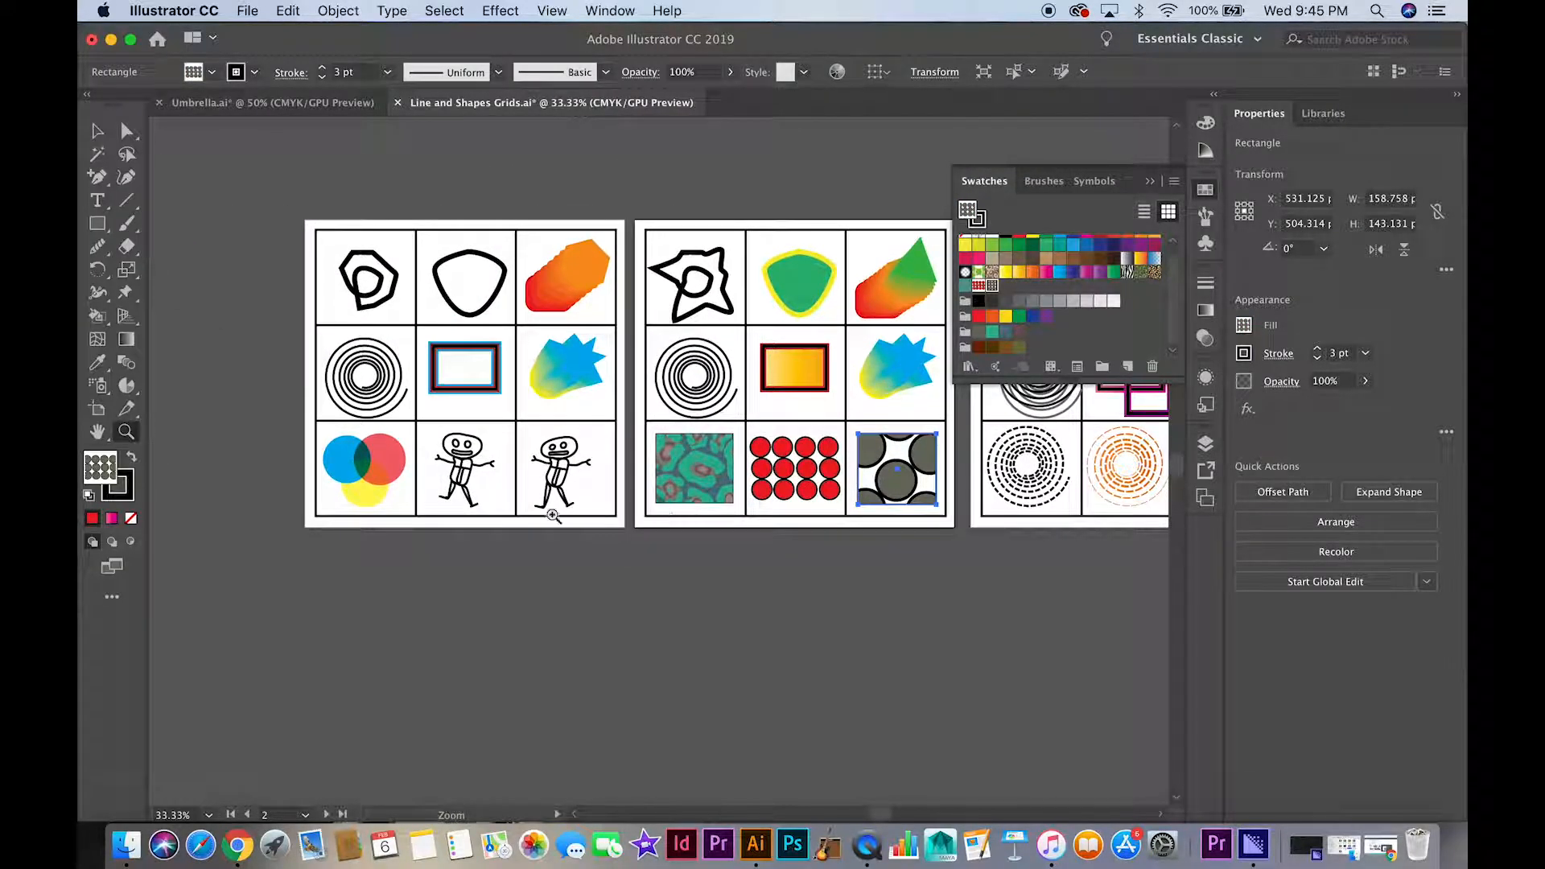